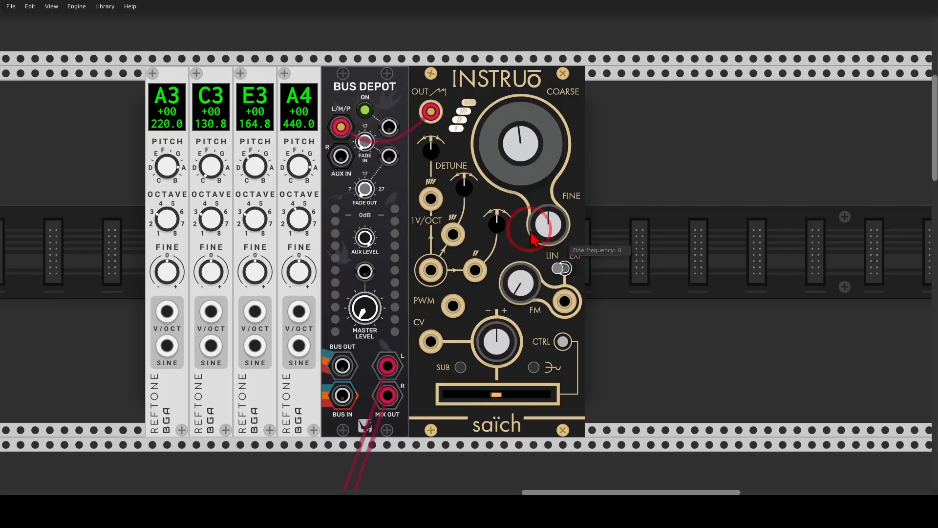
# Raise the Bus Depot's master level and patch the four Reftone V/OCT outputs into the saïch's four 1V/OCT inputs
pyautogui.moveTo(367, 325); pyautogui.dragTo(468, 247)
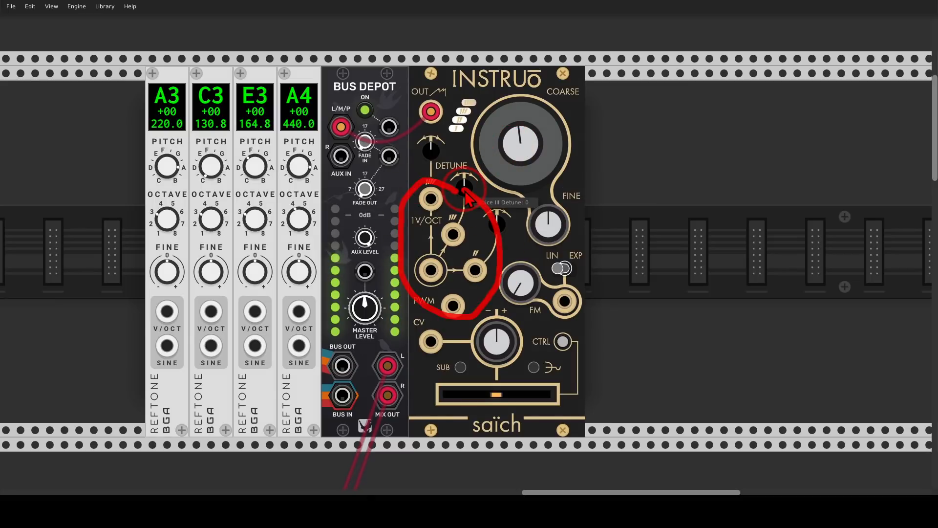
pyautogui.moveTo(167, 311); pyautogui.dragTo(452, 235)
pyautogui.moveTo(430, 198); pyautogui.dragTo(299, 312)
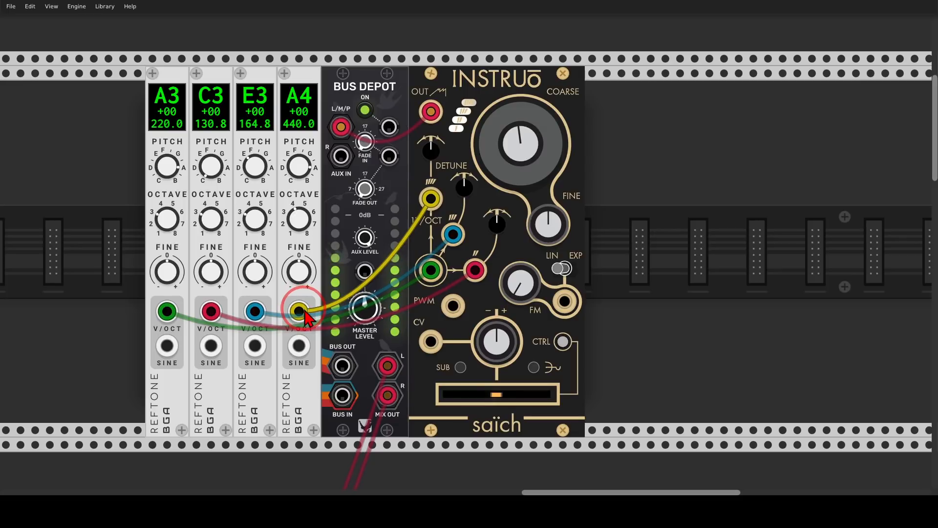
# Sweep the saïch's mix profile fader down to about 0.285 and up to its maximum
pyautogui.click(471, 116)
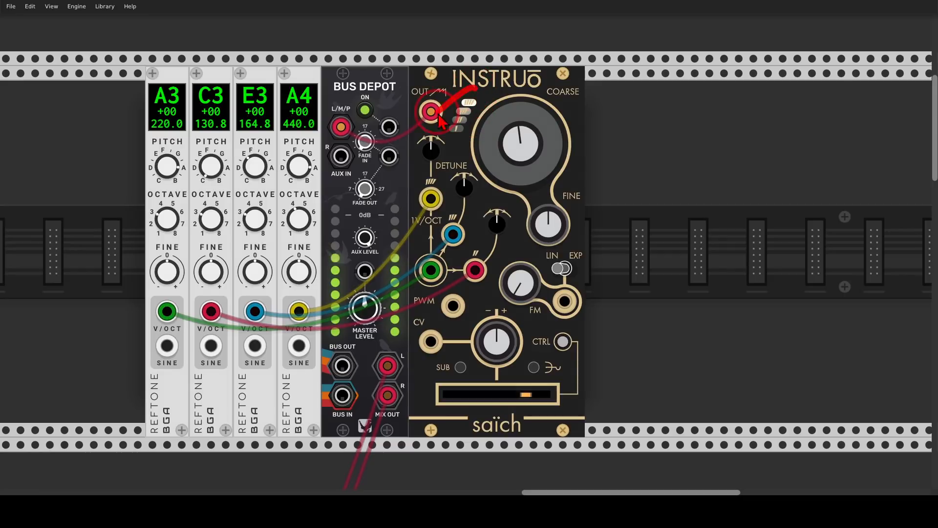
pyautogui.click(526, 396)
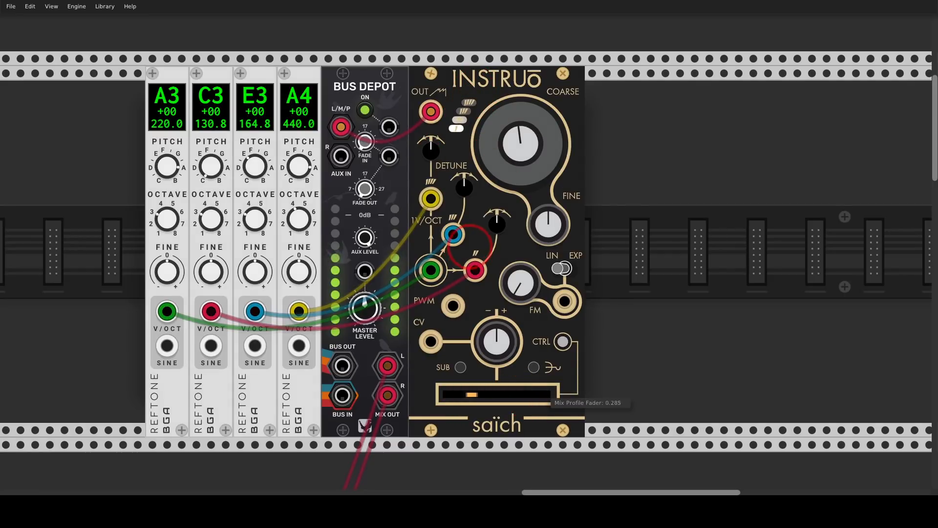
pyautogui.moveTo(502, 394); pyautogui.dragTo(544, 395)
# Patch Neutrinode's four V/OCT outputs into the four 1V/OCT inputs of the saïch beside it
pyautogui.scroll(-2, 530, 401)
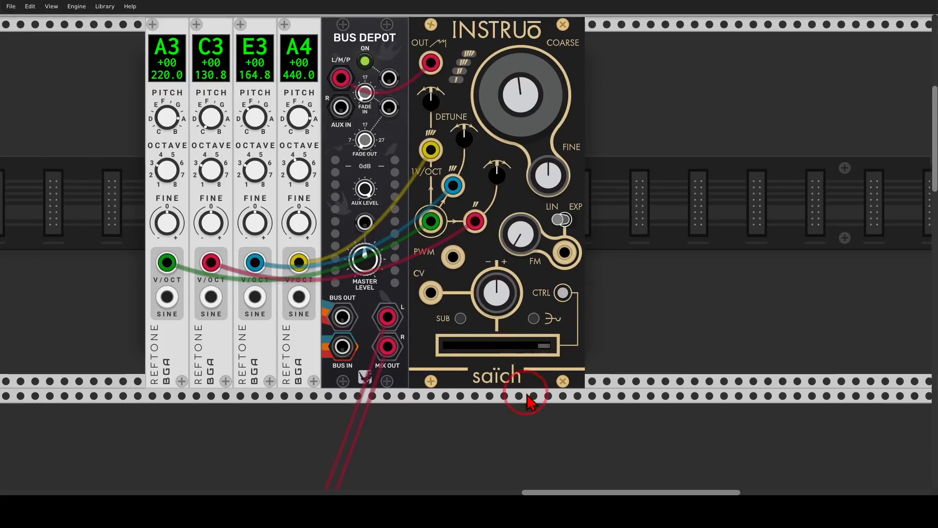
pyautogui.scroll(-10, 530, 402)
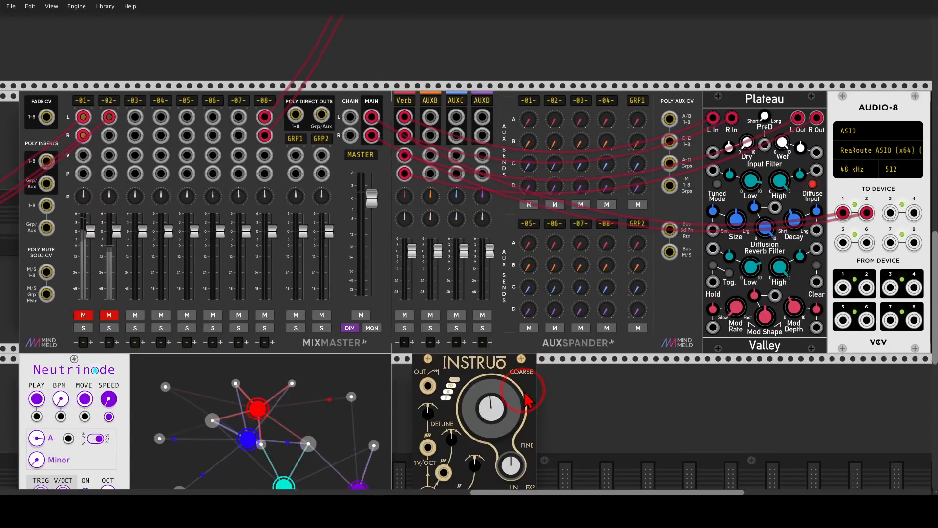
pyautogui.moveTo(576, 409); pyautogui.dragTo(728, 166)
pyautogui.scroll(1, 564, 282)
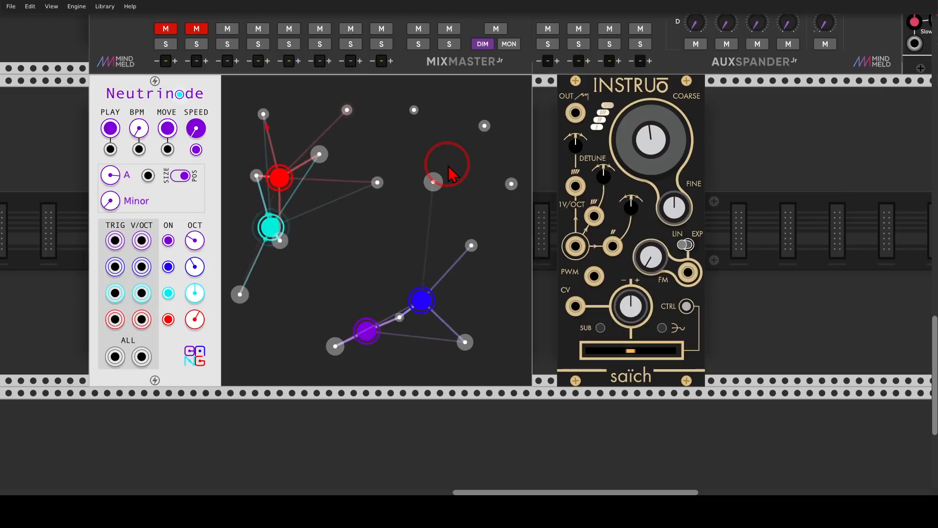
pyautogui.moveTo(148, 239); pyautogui.dragTo(142, 267)
pyautogui.moveTo(141, 293); pyautogui.dragTo(594, 216)
pyautogui.moveTo(576, 186); pyautogui.dragTo(142, 320)
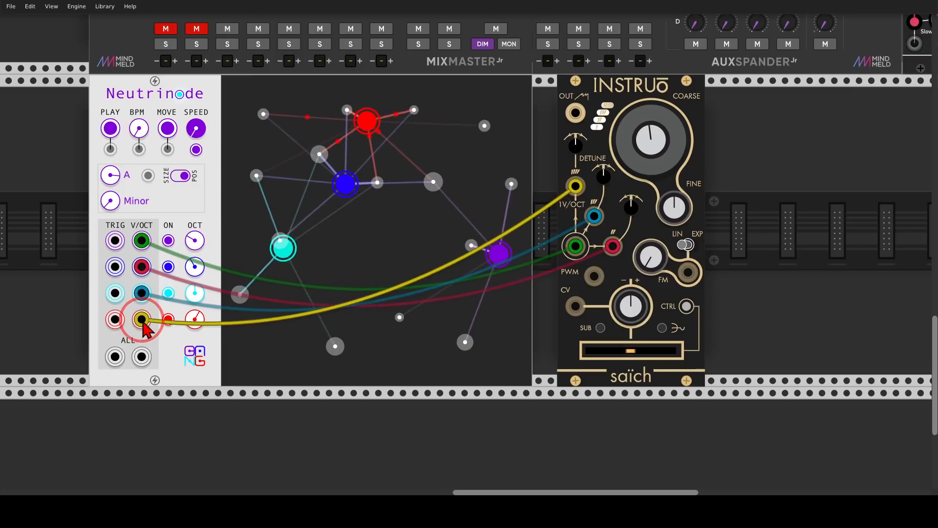
# Patch the saïch's output into MixMaster channel 3's left input and set that channel's level to about -6.8 dB
pyautogui.click(484, 226)
pyautogui.scroll(10, 562, 168)
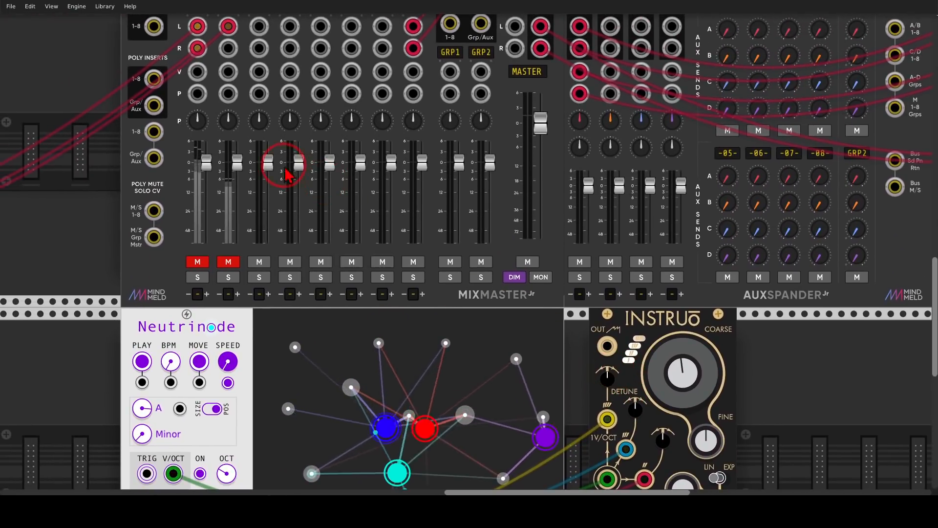
pyautogui.moveTo(267, 163); pyautogui.dragTo(268, 203)
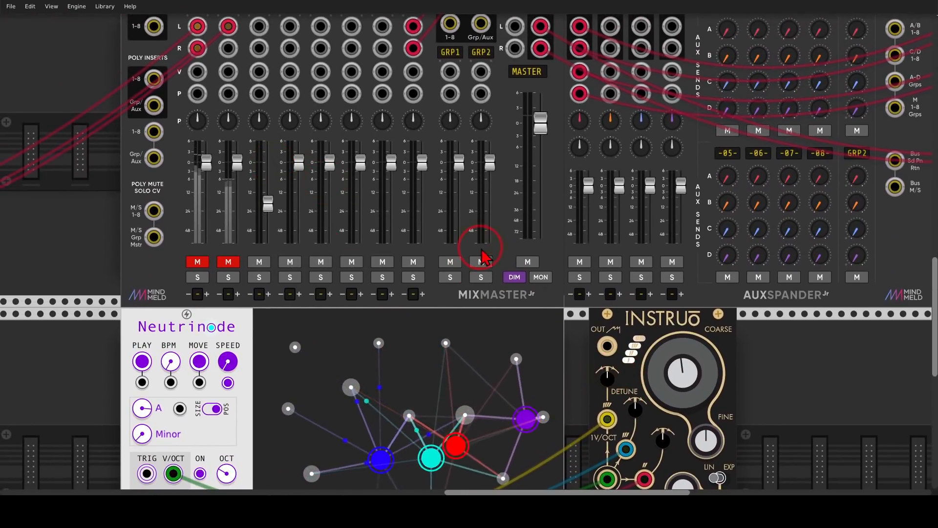
pyautogui.scroll(-4, 489, 247)
pyautogui.moveTo(607, 248); pyautogui.dragTo(259, 60)
pyautogui.scroll(5, 602, 234)
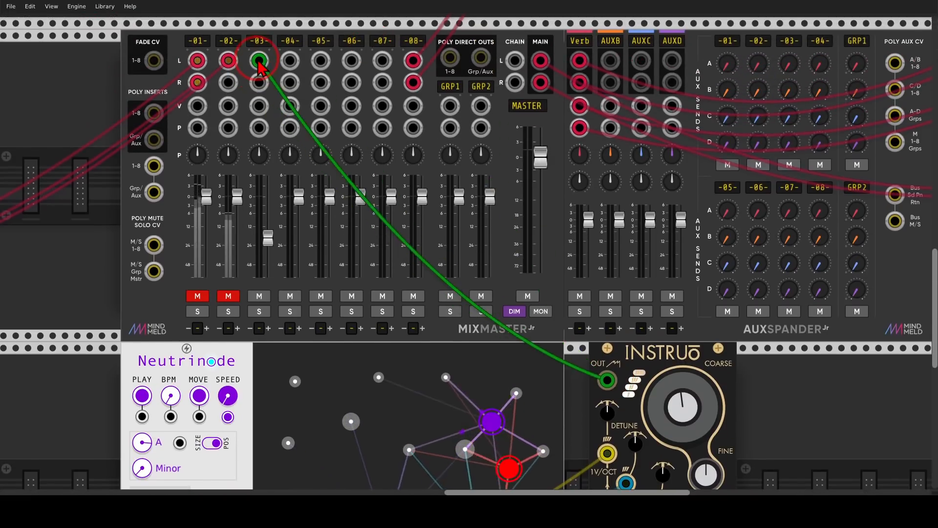
pyautogui.moveTo(268, 237); pyautogui.dragTo(268, 215)
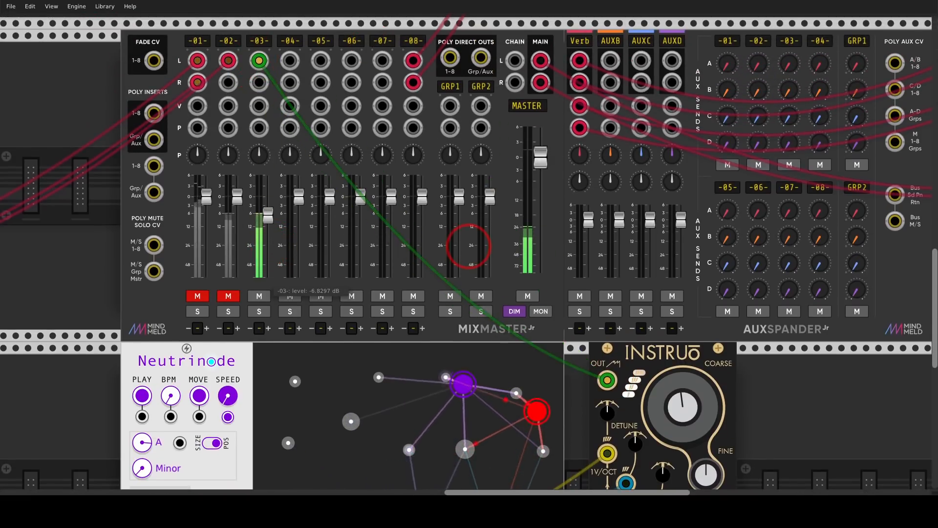
# Mute mixer channel 3 and add the Vult Freak manifold filter directly beside the saïch
pyautogui.scroll(-6, 278, 252)
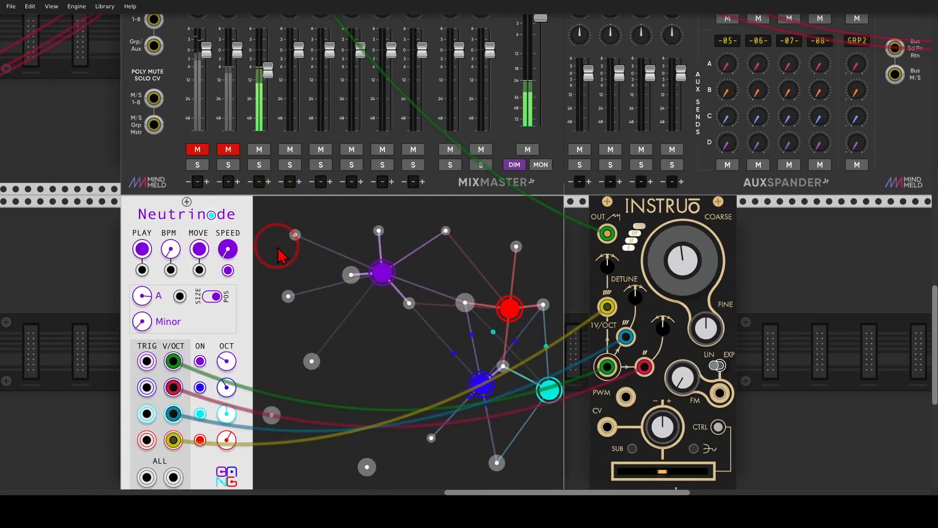
pyautogui.click(259, 149)
pyautogui.moveTo(559, 281); pyautogui.dragTo(355, 172)
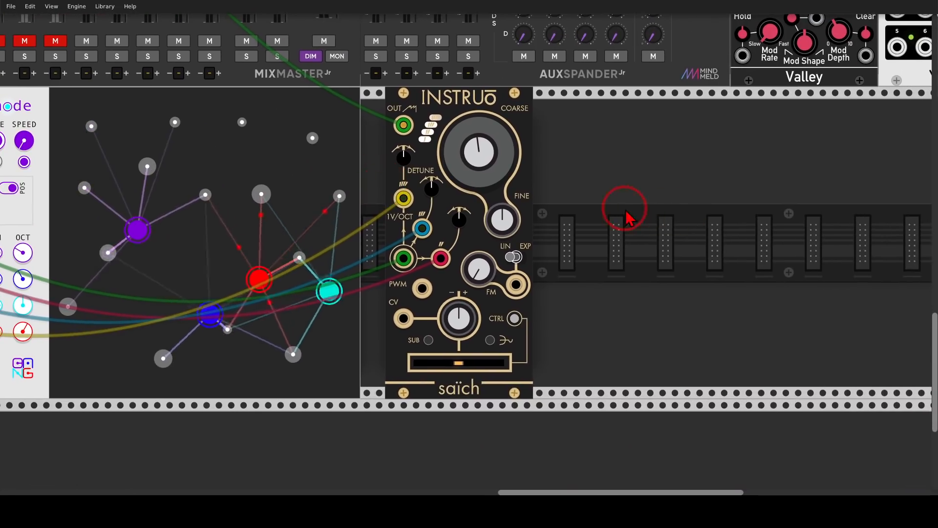
pyautogui.rightClick(637, 223)
pyautogui.write('tang')
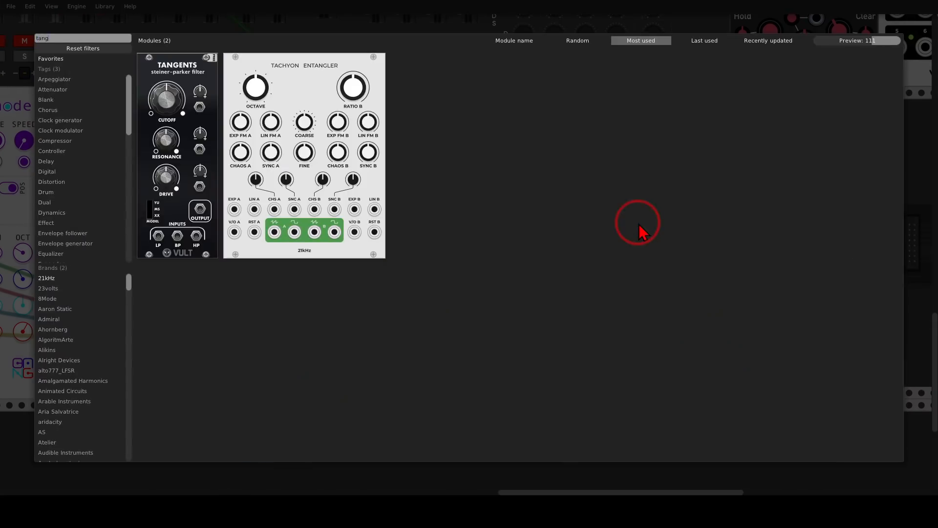
pyautogui.press('BackSpace')
pyautogui.press('BackSpace')
pyautogui.press('BackSpace')
pyautogui.press('BackSpace')
pyautogui.write('freak')
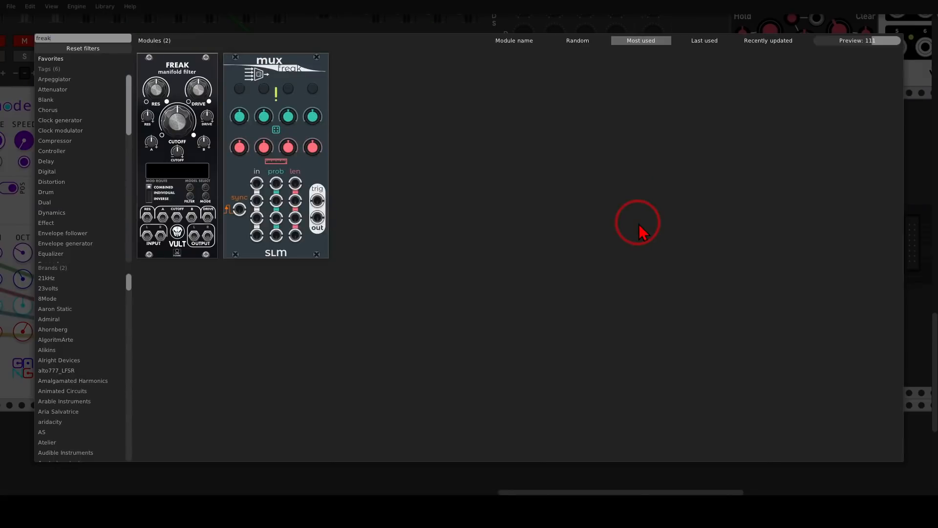
pyautogui.click(181, 69)
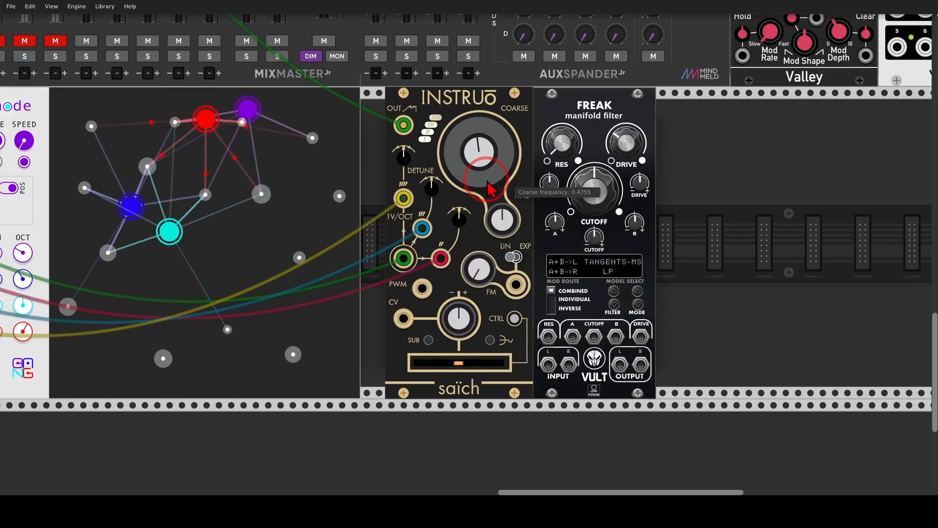
# Patch the saïch's output through the Freak's left input, send both Freak outputs to mixer channel 3, and unmute it
pyautogui.moveTo(403, 125); pyautogui.dragTo(548, 364)
pyautogui.moveTo(614, 366); pyautogui.dragTo(641, 335)
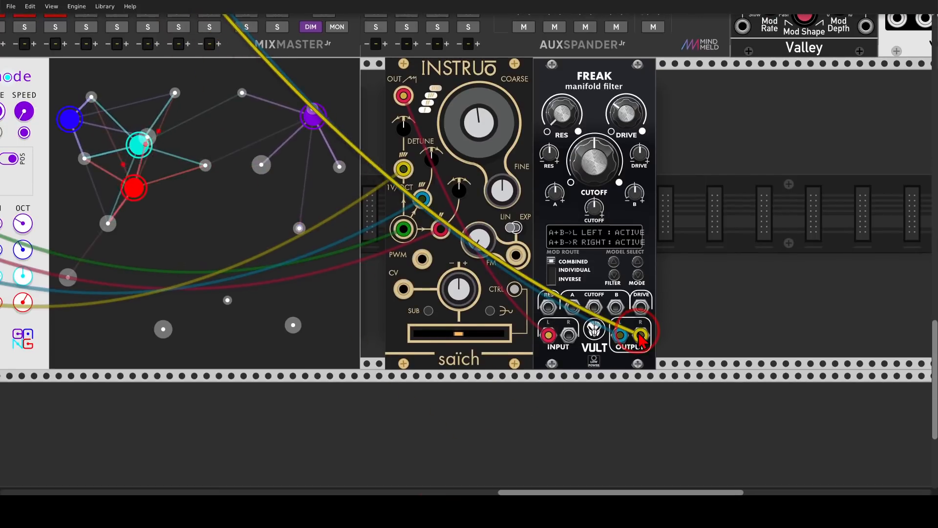
pyautogui.scroll(2, 64, 71)
pyautogui.click(61, 65)
pyautogui.click(61, 65)
# Lower the Freak filter's cutoff and drive, with its resonance at about 0.309
pyautogui.moveTo(594, 210); pyautogui.dragTo(468, 242)
pyautogui.moveTo(594, 210)
pyautogui.mouseDown()
pyautogui.moveTo(594, 195)
pyautogui.moveTo(593, 210)
pyautogui.mouseUp()
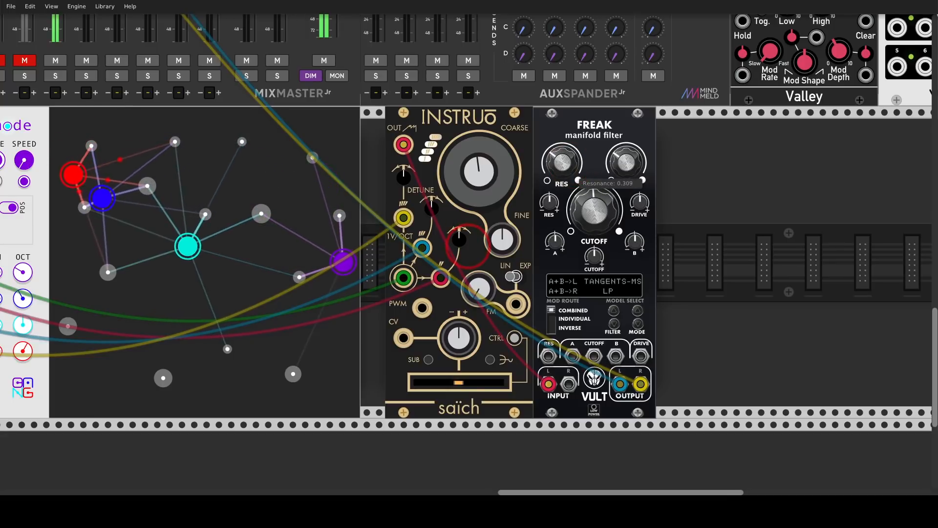
pyautogui.moveTo(627, 165); pyautogui.dragTo(627, 172)
pyautogui.moveTo(594, 211); pyautogui.dragTo(595, 206)
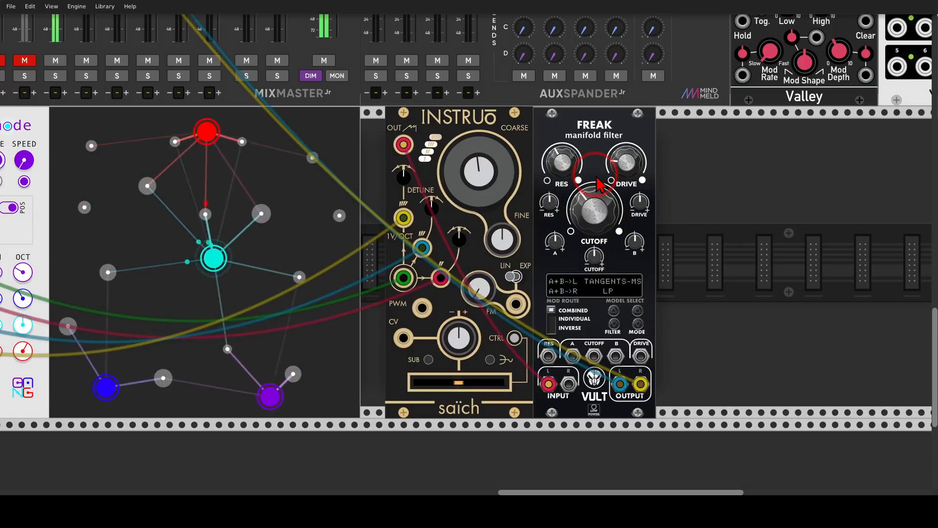
# Add the Instruō øchd modulation module beside the Freak filter
pyautogui.rightClick(670, 247)
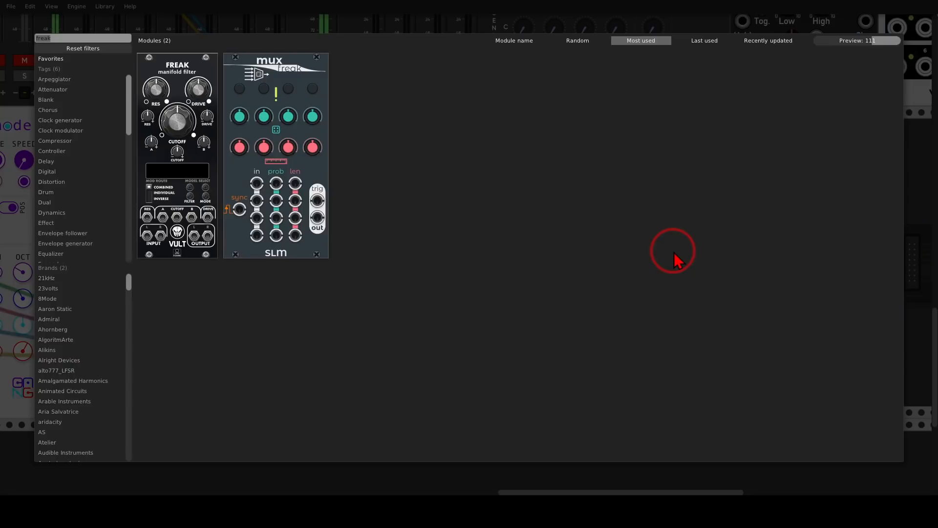
pyautogui.write('och')
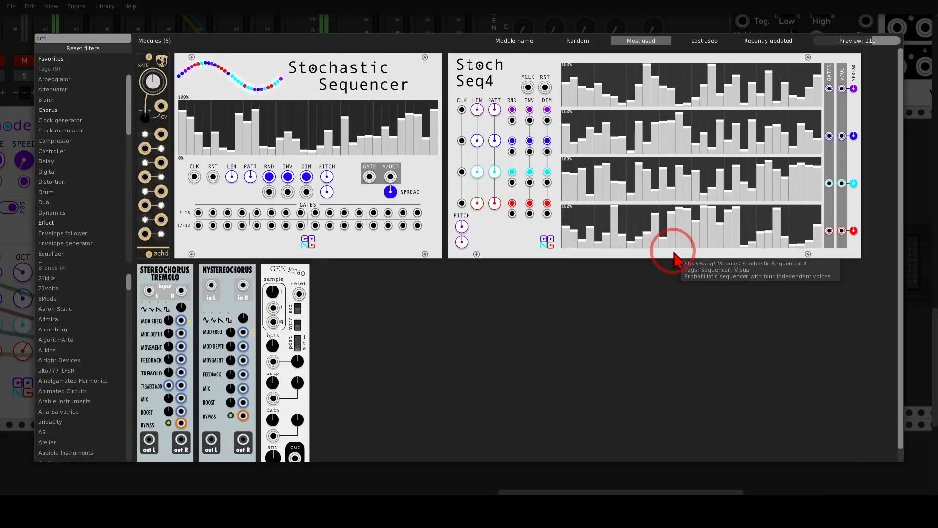
pyautogui.click(152, 78)
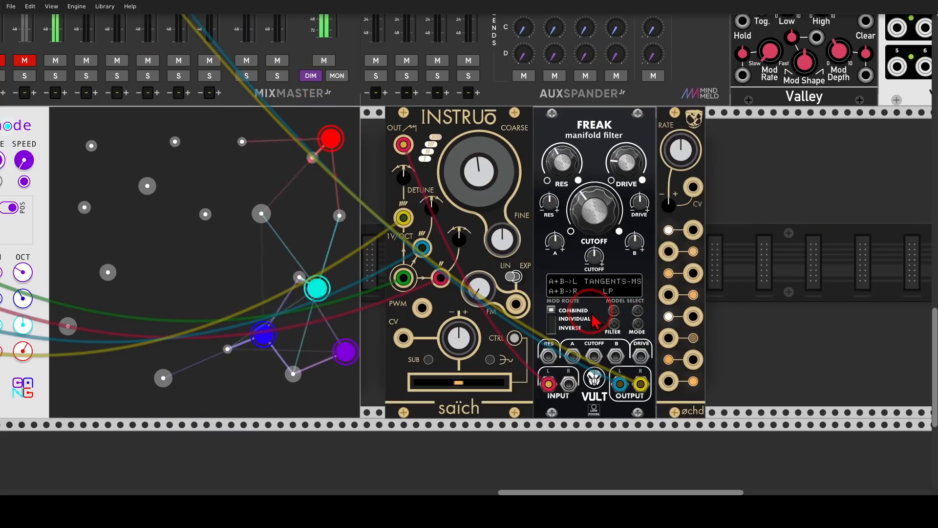
# Set the Freak's modulation routing to Individual and patch the slowed øchd's fourth and fifth outputs into cutoff A and B
pyautogui.moveTo(536, 302)
pyautogui.mouseDown()
pyautogui.moveTo(572, 343)
pyautogui.moveTo(590, 323)
pyautogui.moveTo(562, 297)
pyautogui.mouseUp()
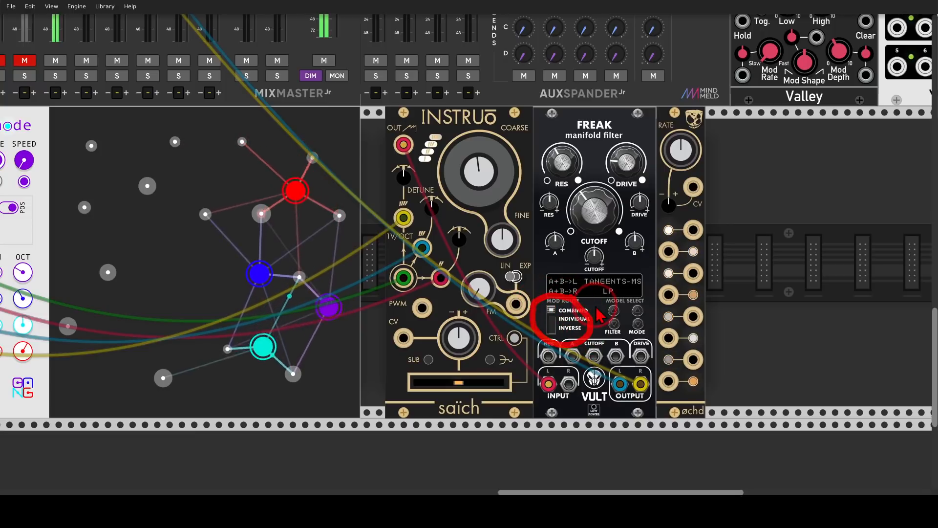
pyautogui.click(552, 318)
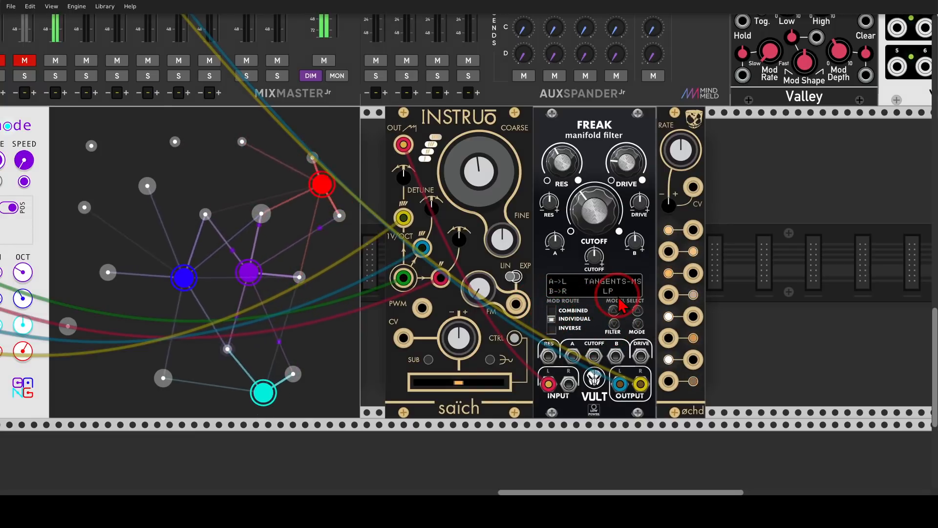
pyautogui.moveTo(680, 149); pyautogui.dragTo(468, 247)
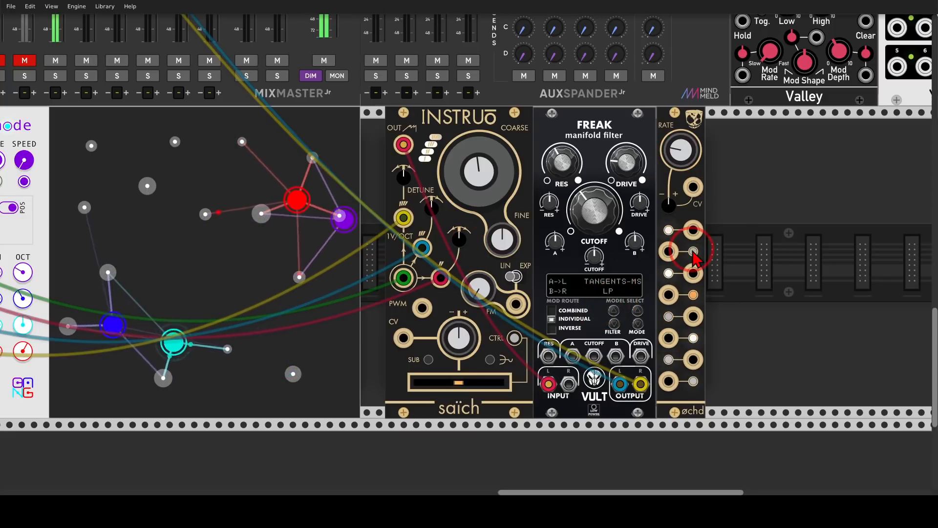
pyautogui.moveTo(668, 294); pyautogui.dragTo(693, 316)
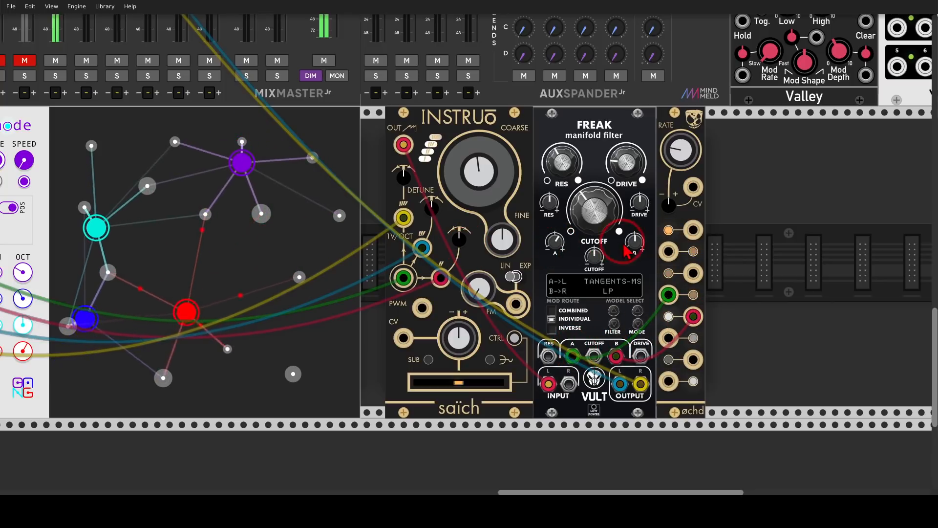
# Raise the Freak's cutoff A and B modulation amounts, B to about 0.297, and set the main cutoff to 0.5
pyautogui.moveTo(637, 243); pyautogui.dragTo(636, 240)
pyautogui.moveTo(556, 242); pyautogui.dragTo(556, 227)
pyautogui.moveTo(612, 228); pyautogui.dragTo(612, 176)
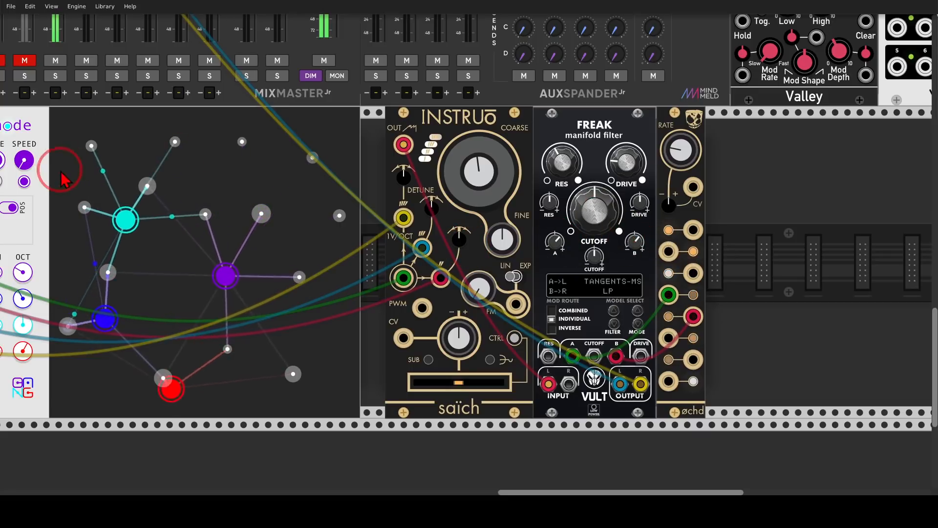
pyautogui.scroll(5, 63, 168)
pyautogui.scroll(-5, 523, 325)
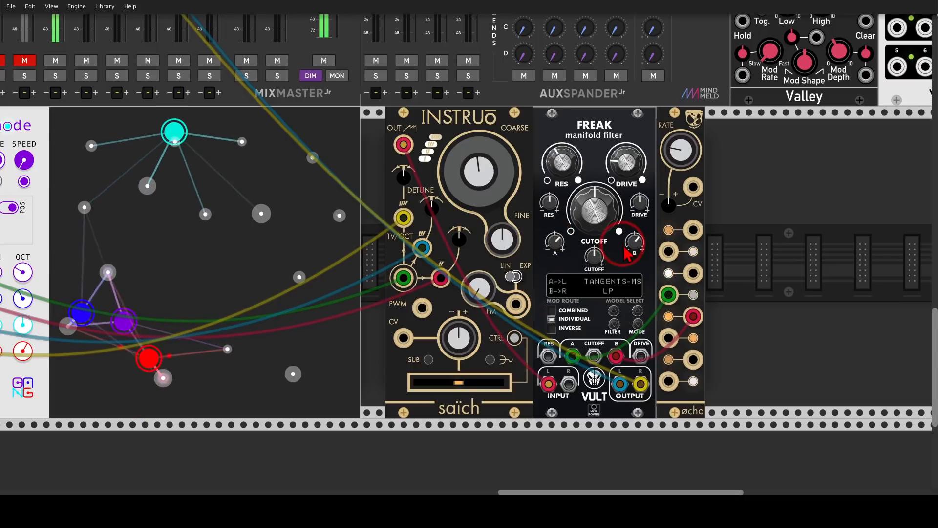
pyautogui.click(631, 247)
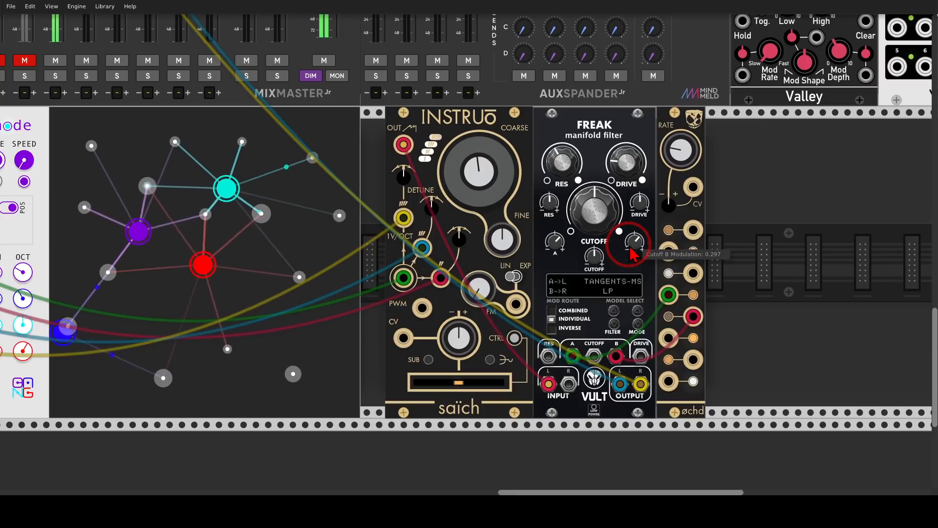
# Raise channel 3's aux A send on the AuxSpander to feed the reverb
pyautogui.scroll(10, 587, 113)
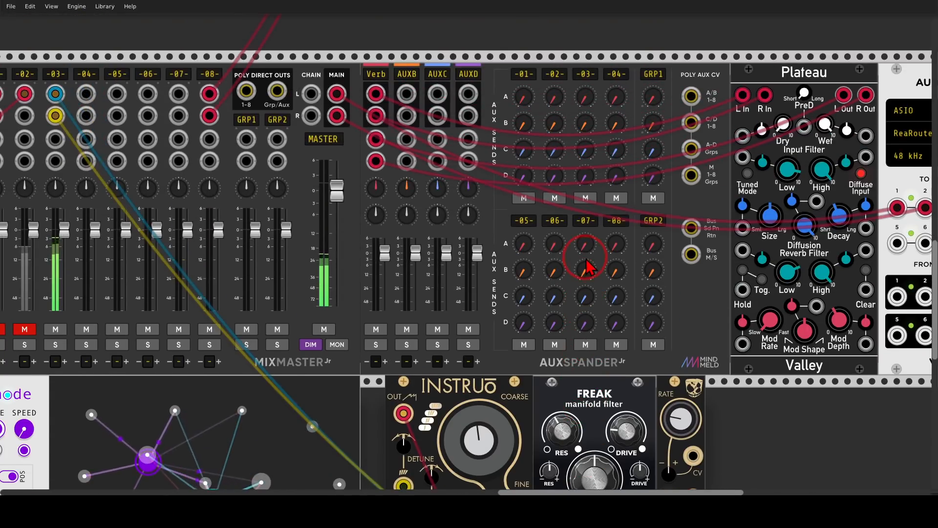
pyautogui.moveTo(833, 43)
pyautogui.mouseDown()
pyautogui.moveTo(771, 60)
pyautogui.moveTo(816, 33)
pyautogui.mouseUp()
pyautogui.moveTo(585, 97); pyautogui.dragTo(586, 33)
# Set the saïch's mix profile to Constant Root
pyautogui.scroll(-9, 595, 200)
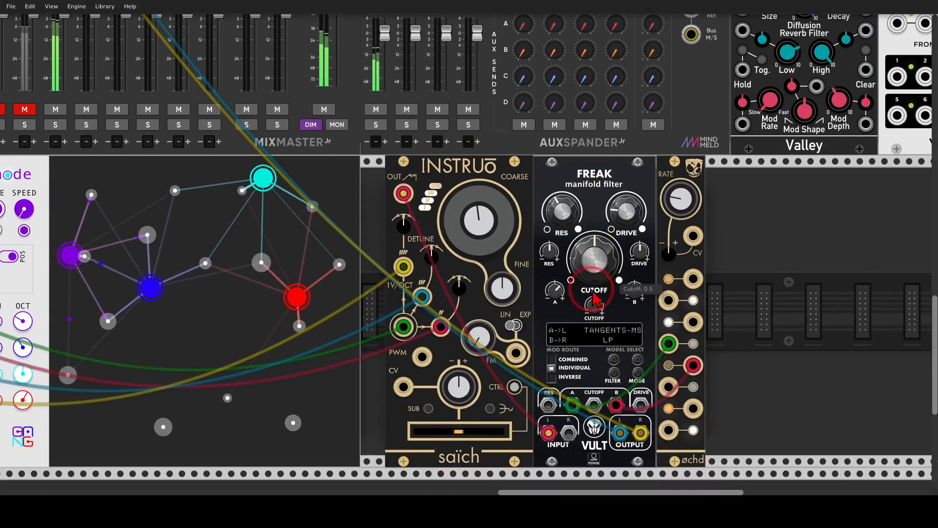
pyautogui.scroll(-3, 594, 262)
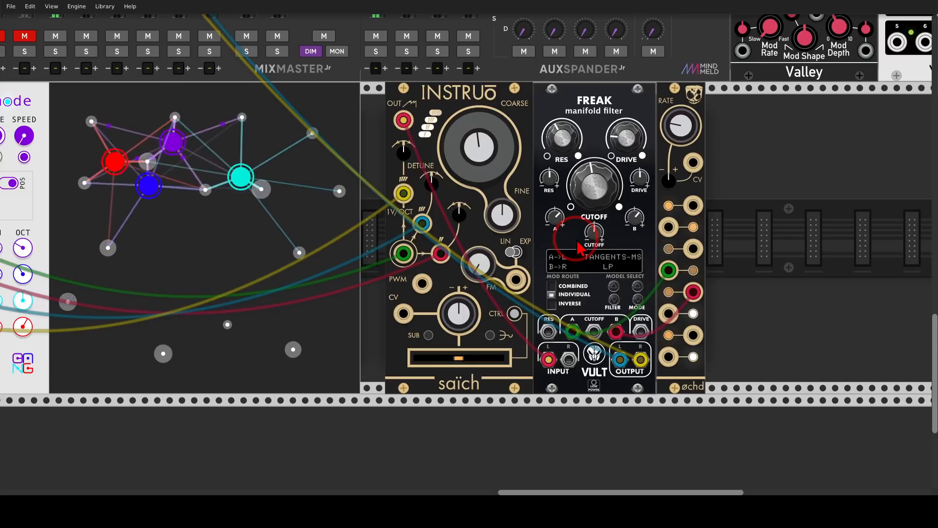
pyautogui.rightClick(441, 105)
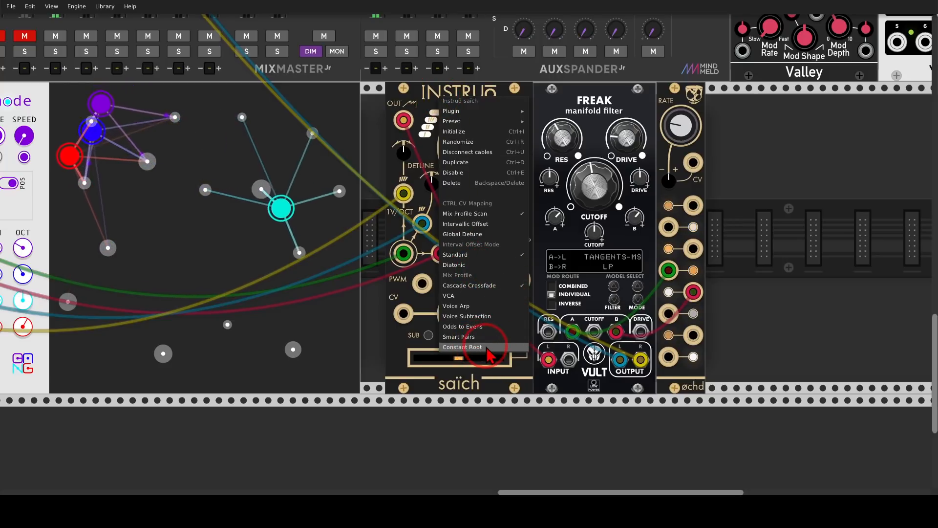
pyautogui.click(462, 347)
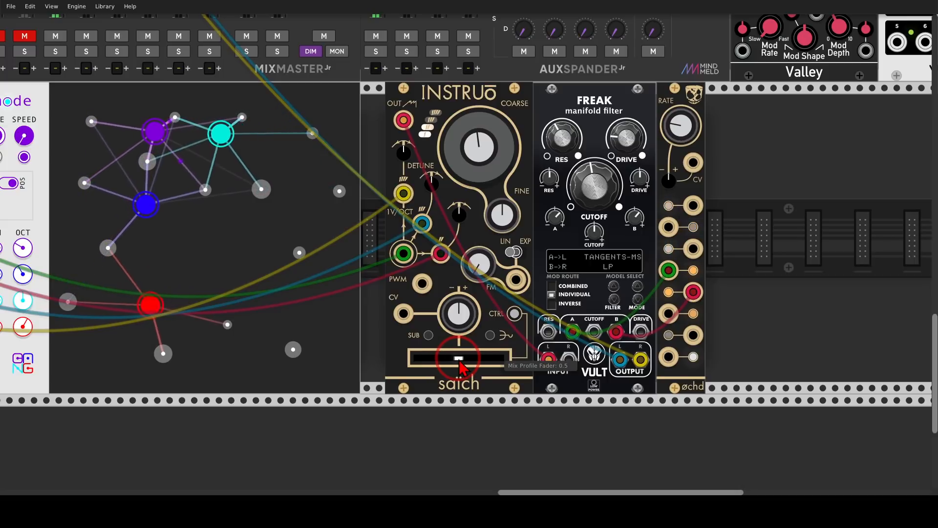
# Sweep the saïch's mix profile fader across its range to audition the voice blend, and return it to 0.5
pyautogui.moveTo(452, 96)
pyautogui.mouseDown()
pyautogui.moveTo(402, 121)
pyautogui.moveTo(442, 93)
pyautogui.mouseUp()
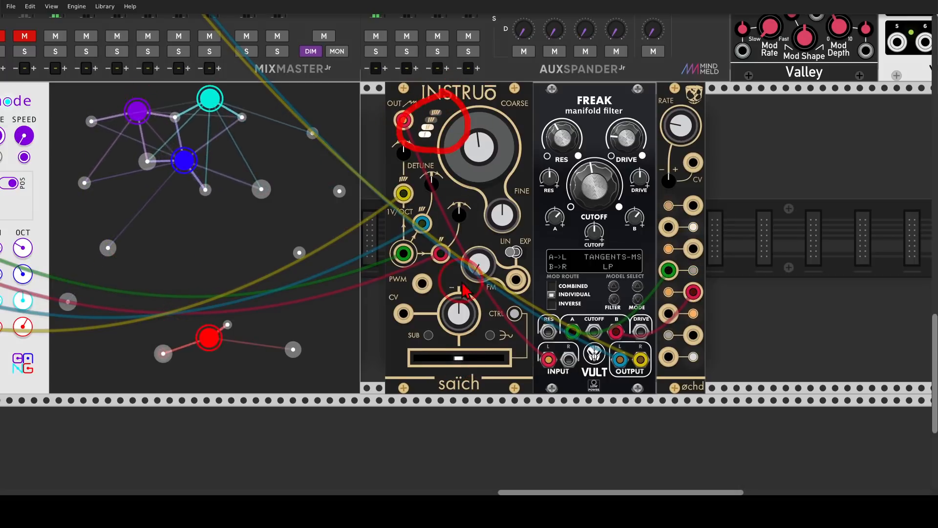
pyautogui.moveTo(459, 358); pyautogui.dragTo(498, 358)
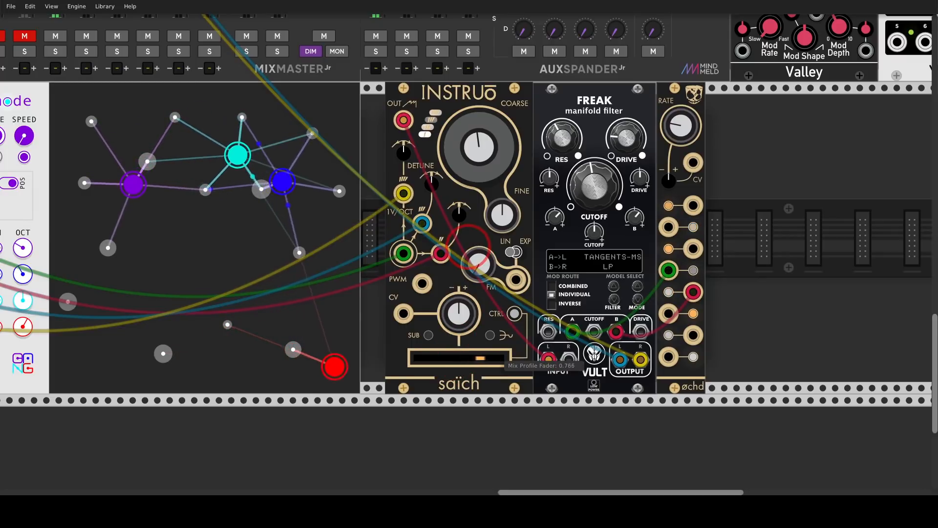
pyautogui.moveTo(425, 359); pyautogui.dragTo(452, 358)
pyautogui.moveTo(498, 358); pyautogui.dragTo(474, 358)
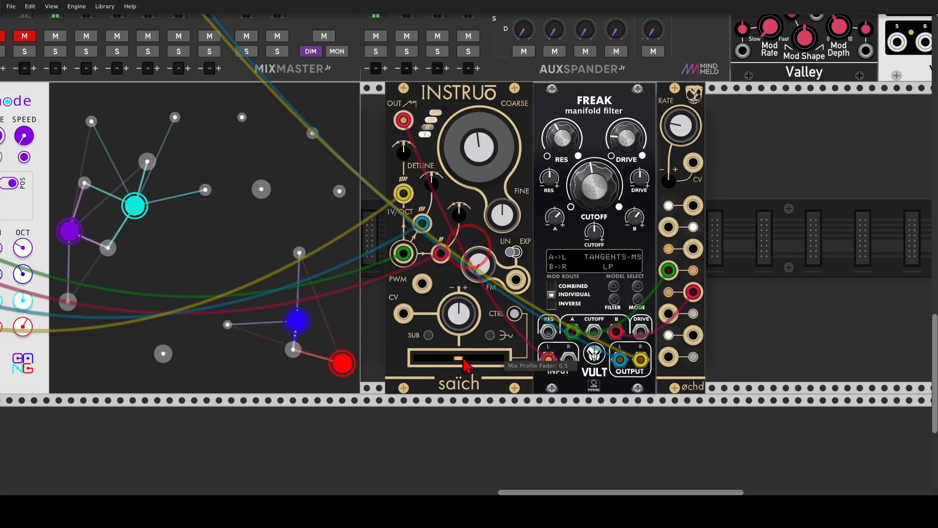
# Patch the øchd's sixth output into the saïch's mix profile CV input and raise that input's modulation amount
pyautogui.moveTo(669, 313); pyautogui.dragTo(404, 313)
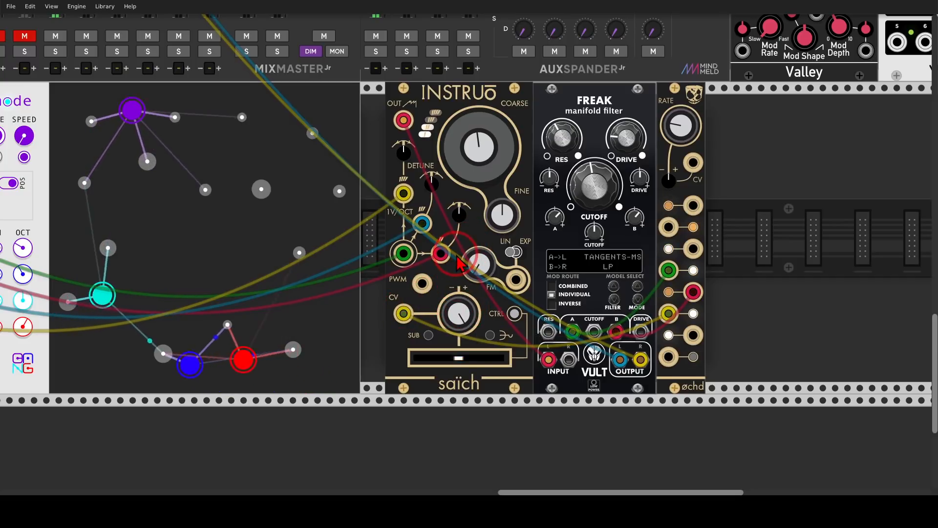
pyautogui.moveTo(444, 99)
pyautogui.mouseDown()
pyautogui.moveTo(414, 117)
pyautogui.moveTo(439, 135)
pyautogui.moveTo(444, 99)
pyautogui.mouseUp()
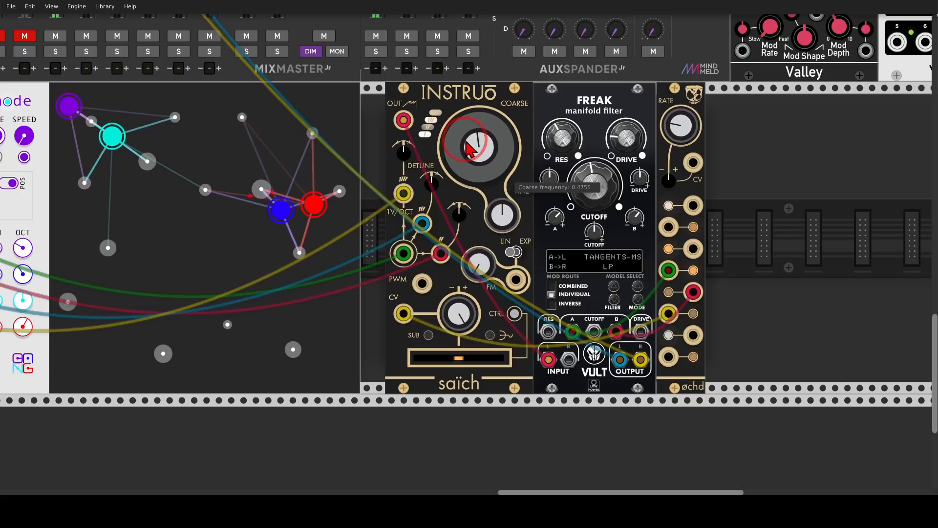
# Search the module library for a VCA and add the Vult Punch amplifier beside the øchd
pyautogui.moveTo(783, 204); pyautogui.dragTo(603, 189)
pyautogui.rightClick(601, 189)
pyautogui.write('vca')
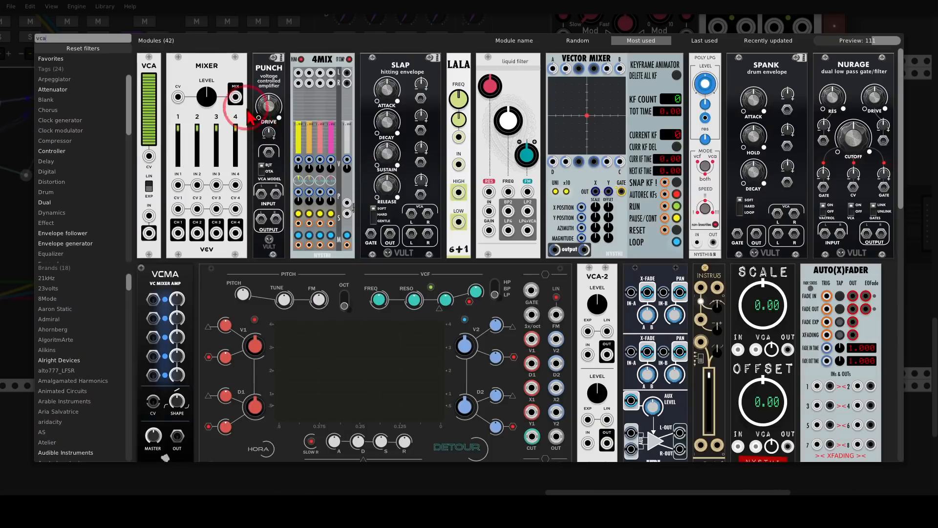
pyautogui.click(267, 108)
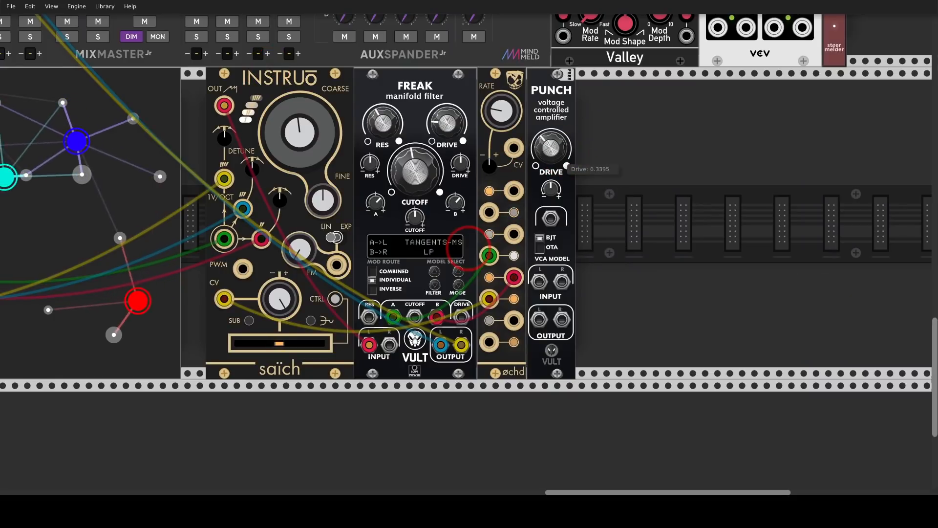
# Insert the Punch between Freak and mixer by moving the mixer cables to its outputs and patching Freak's L and R outputs into its inputs
pyautogui.moveTo(460, 345); pyautogui.dragTo(561, 320)
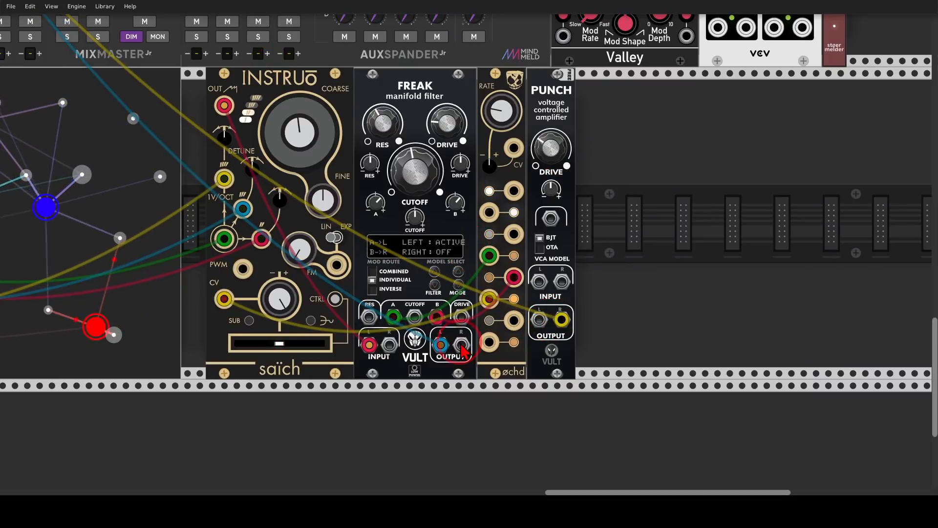
pyautogui.moveTo(440, 344); pyautogui.dragTo(539, 320)
pyautogui.moveTo(440, 345); pyautogui.dragTo(539, 281)
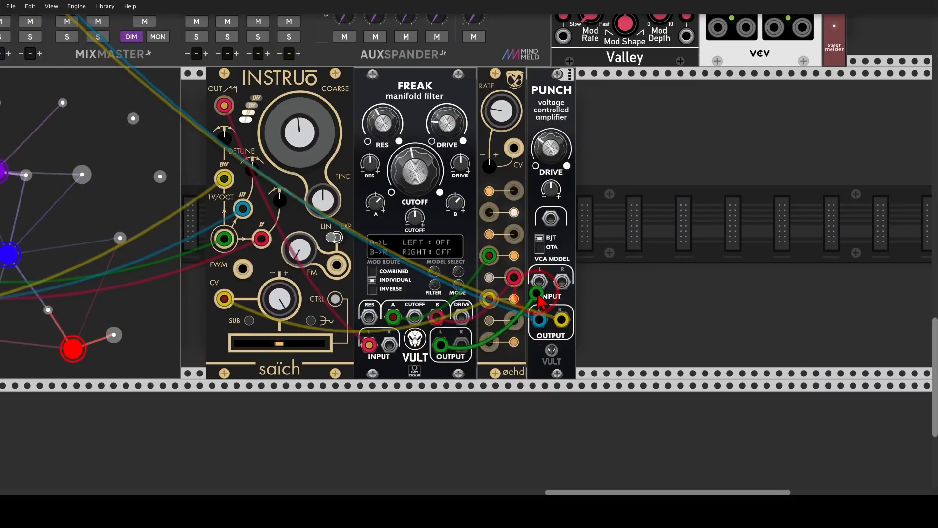
pyautogui.moveTo(461, 344); pyautogui.dragTo(560, 285)
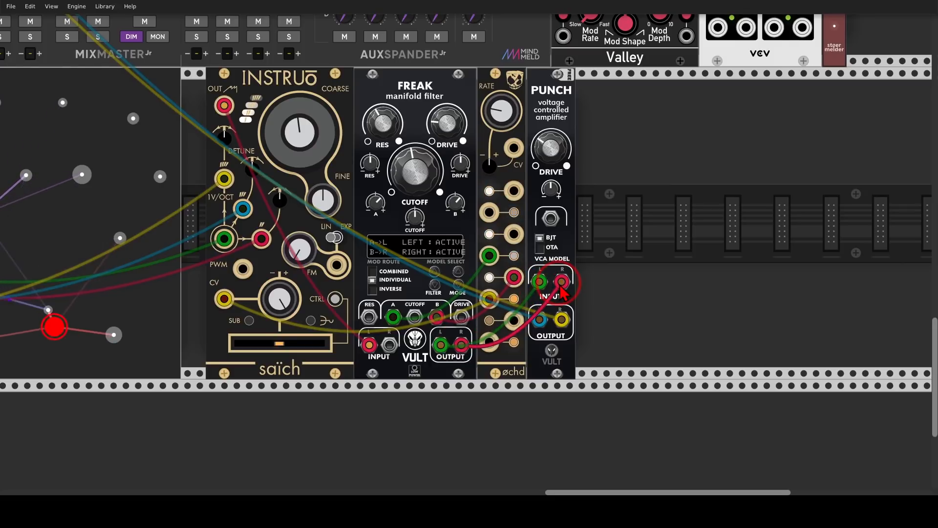
# Add an AD envelope beside the Punch, triggered by the øchd's third output, with its envelope output patched into the Punch's CV input
pyautogui.rightClick(583, 266)
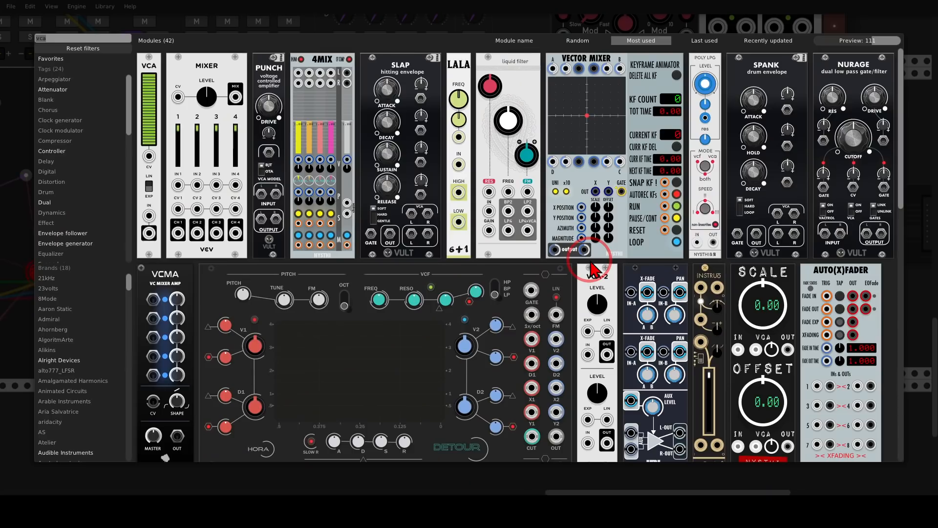
pyautogui.write('ad')
pyautogui.moveTo(148, 68); pyautogui.dragTo(513, 237)
pyautogui.moveTo(588, 350); pyautogui.dragTo(588, 273)
pyautogui.click(514, 233)
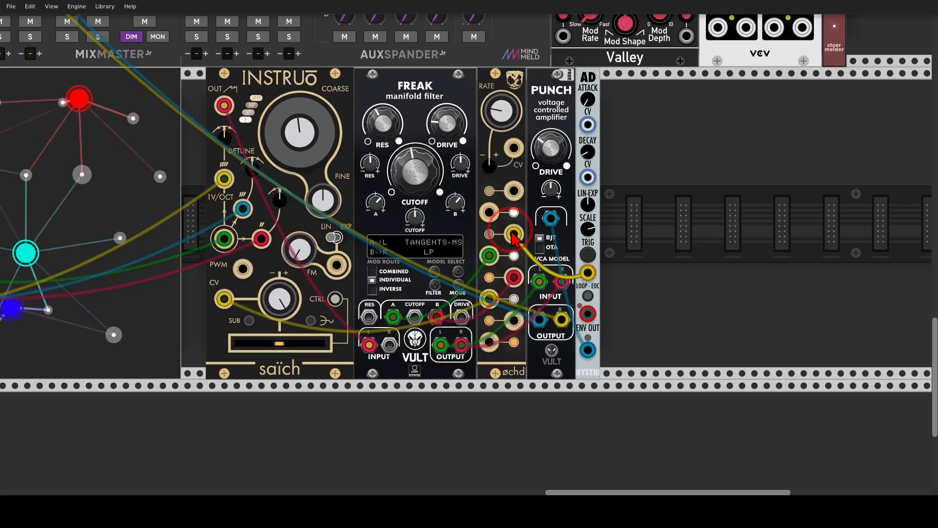
# Lengthen the AD envelope's attack and decay
pyautogui.moveTo(590, 153); pyautogui.dragTo(590, 99)
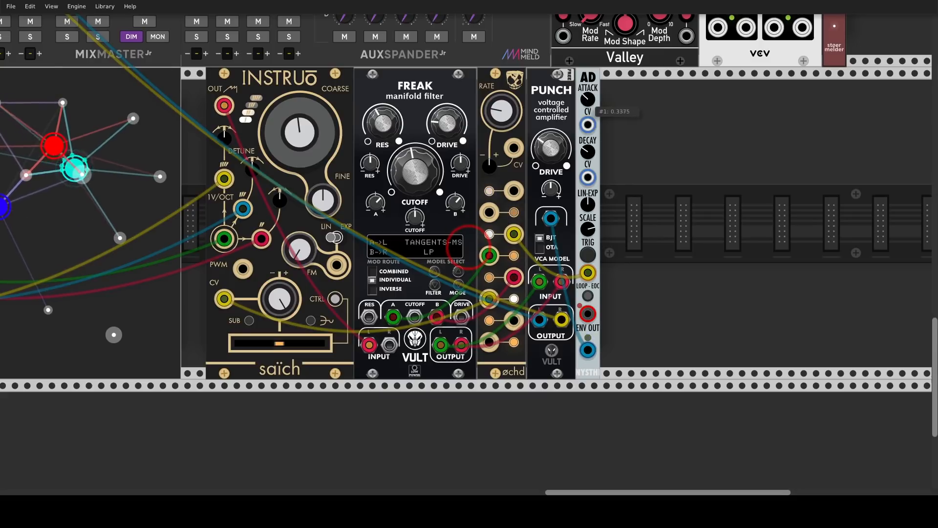
pyautogui.click(590, 152)
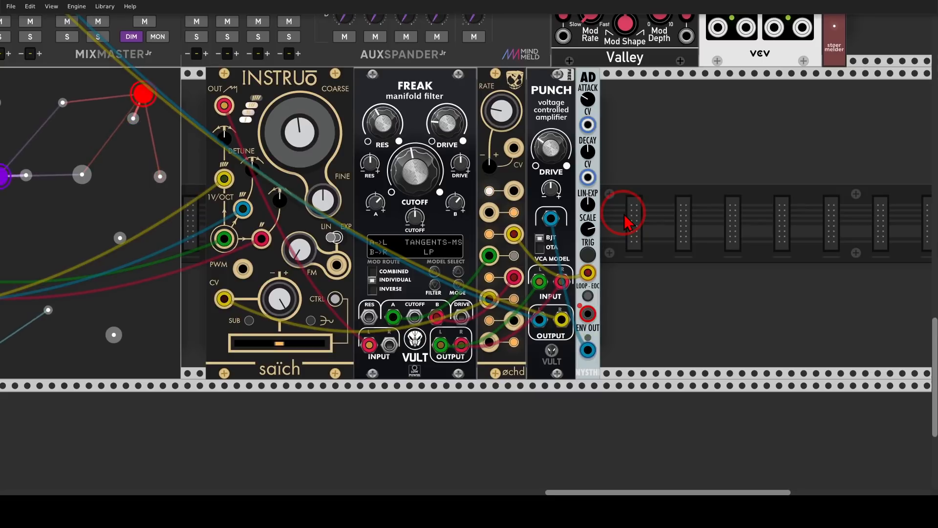
# Add the Chronoblob 2 delay beside the AD envelope and route the Punch's stereo outputs through it to the mixer
pyautogui.rightClick(640, 235)
pyautogui.write('blob')
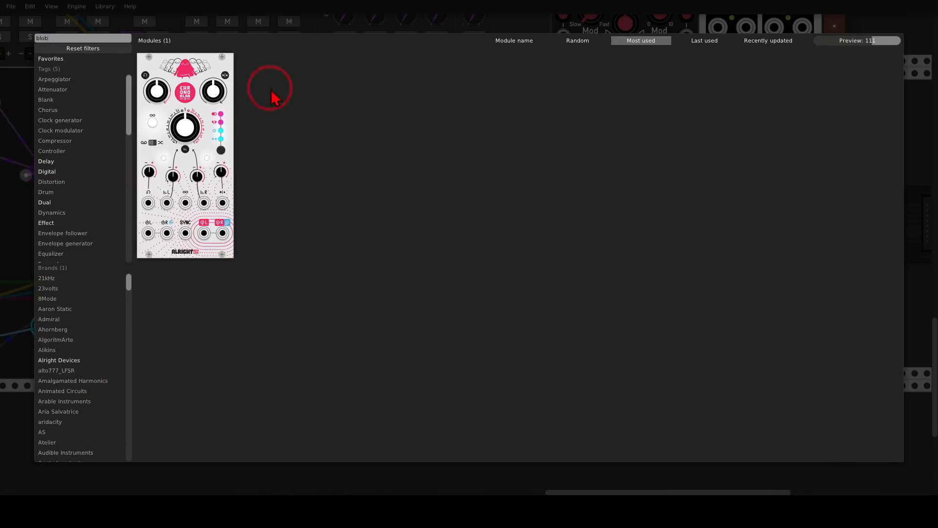
pyautogui.click(189, 73)
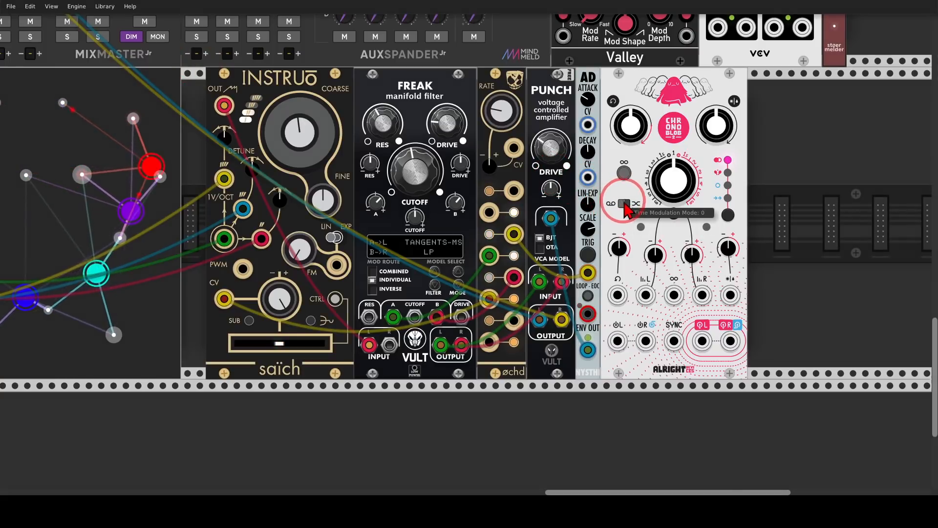
pyautogui.moveTo(633, 186)
pyautogui.mouseDown()
pyautogui.moveTo(612, 188)
pyautogui.moveTo(646, 223)
pyautogui.mouseUp()
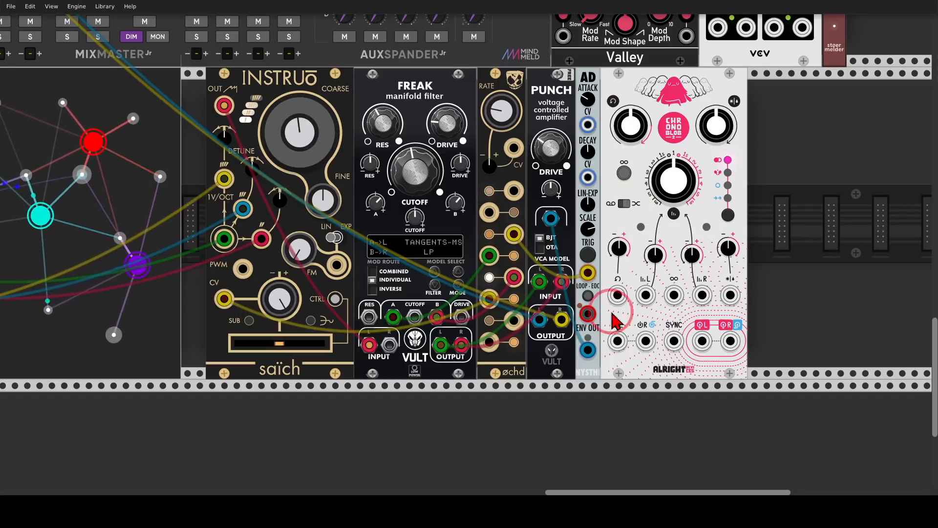
pyautogui.moveTo(562, 320); pyautogui.dragTo(645, 340)
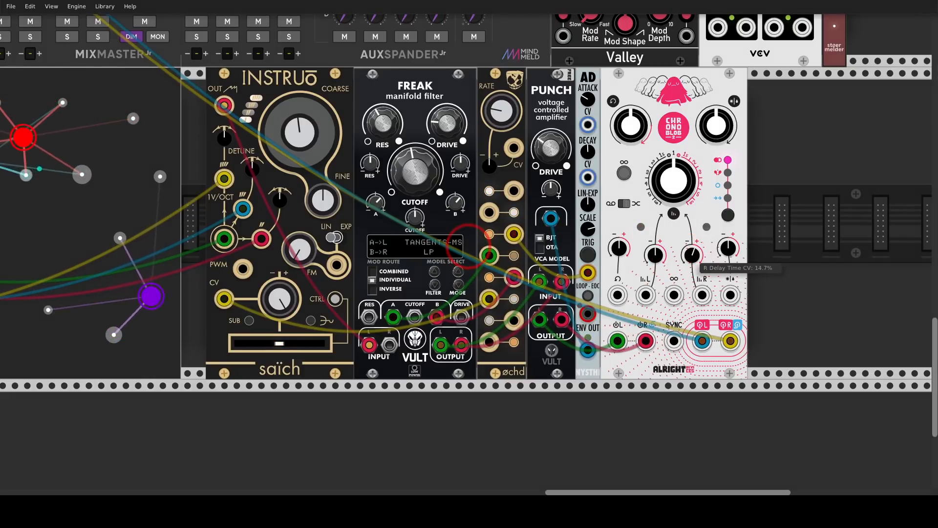
# Switch the Chronoblob 2 to its second delay mode with more feedback, and lower the Punch's drive slightly
pyautogui.click(726, 217)
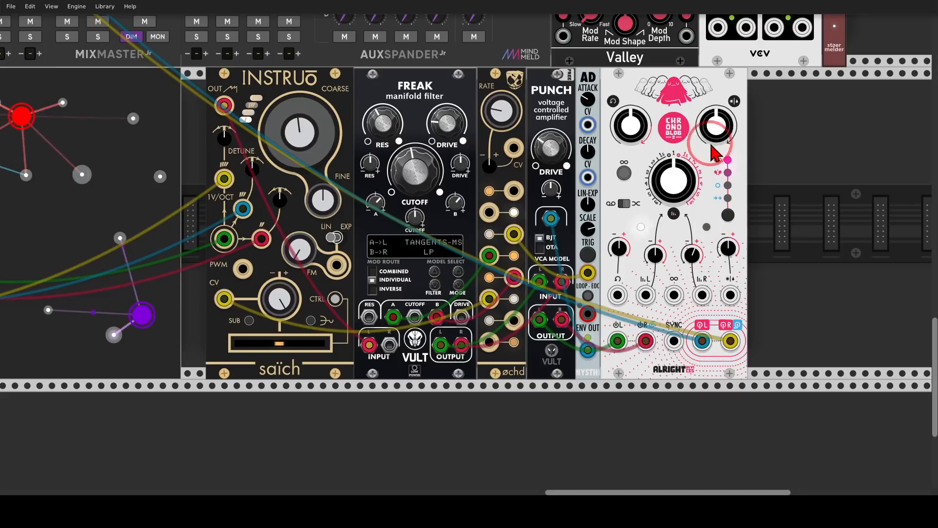
pyautogui.moveTo(644, 136); pyautogui.dragTo(644, 128)
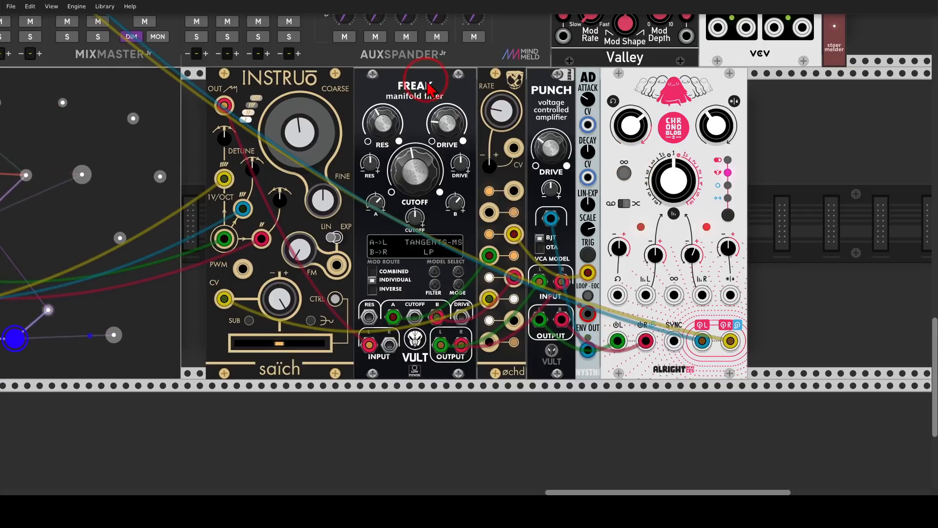
pyautogui.moveTo(567, 133); pyautogui.dragTo(567, 142)
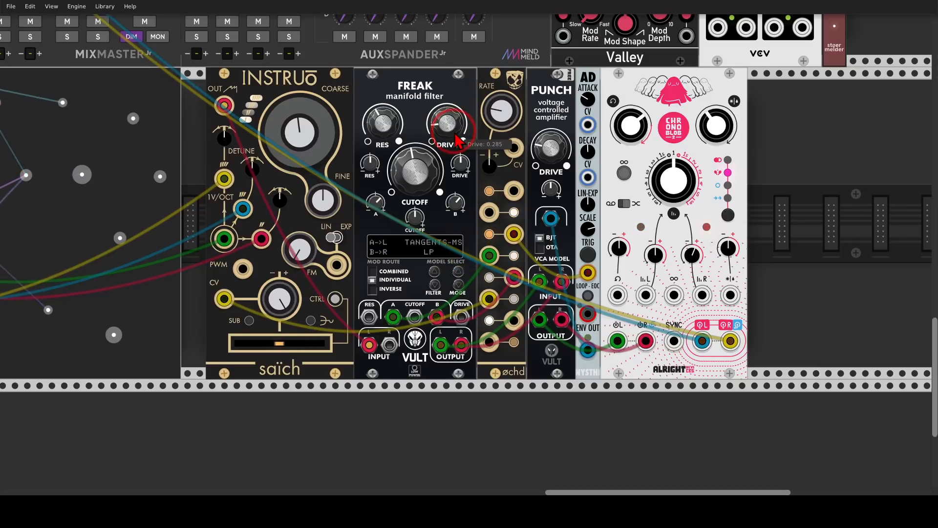
# Fine-tune the Chronoblob 2's delay time and set its feedback to 95.467%
pyautogui.scroll(-3, 457, 141)
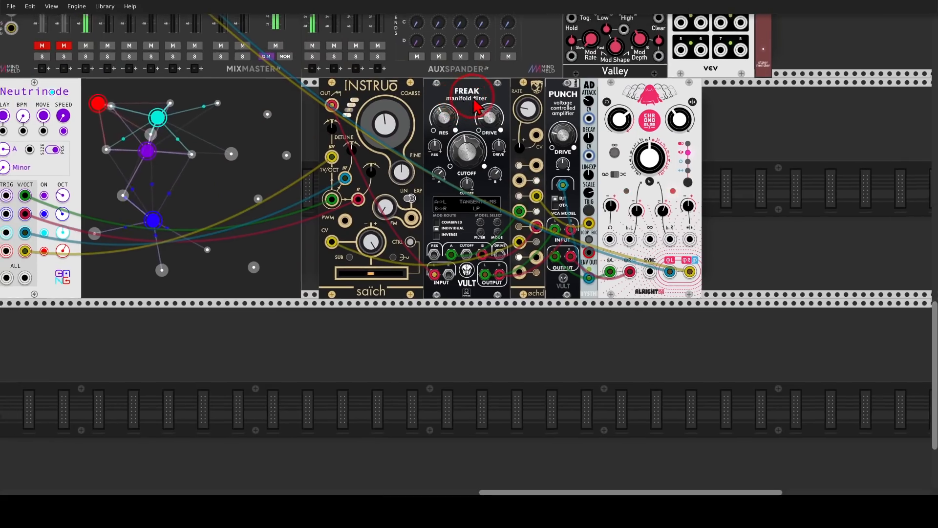
pyautogui.moveTo(472, 99); pyautogui.dragTo(538, 122)
pyautogui.scroll(2, 544, 145)
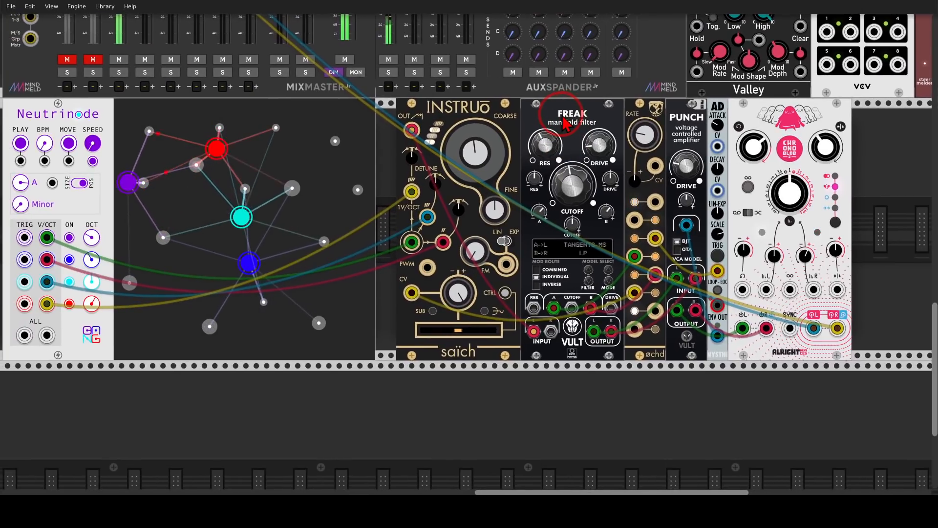
pyautogui.click(788, 195)
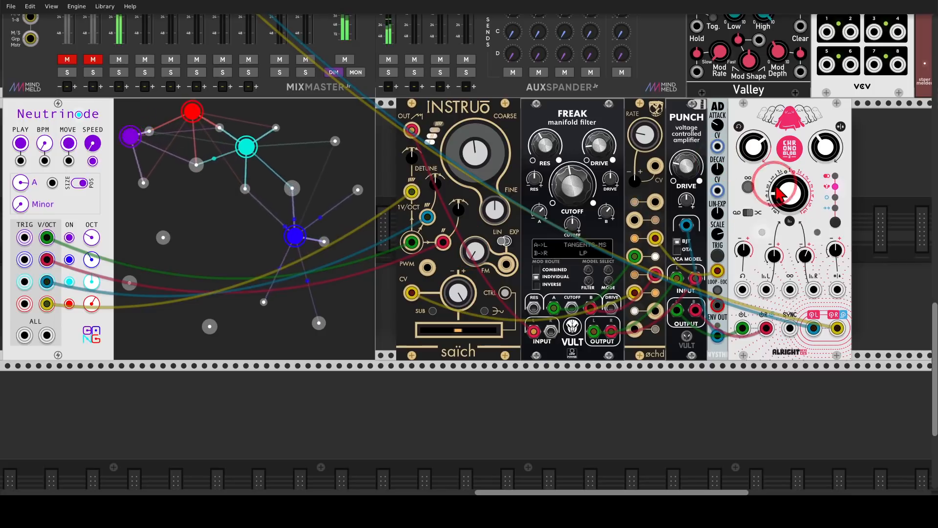
pyautogui.moveTo(781, 191); pyautogui.dragTo(781, 187)
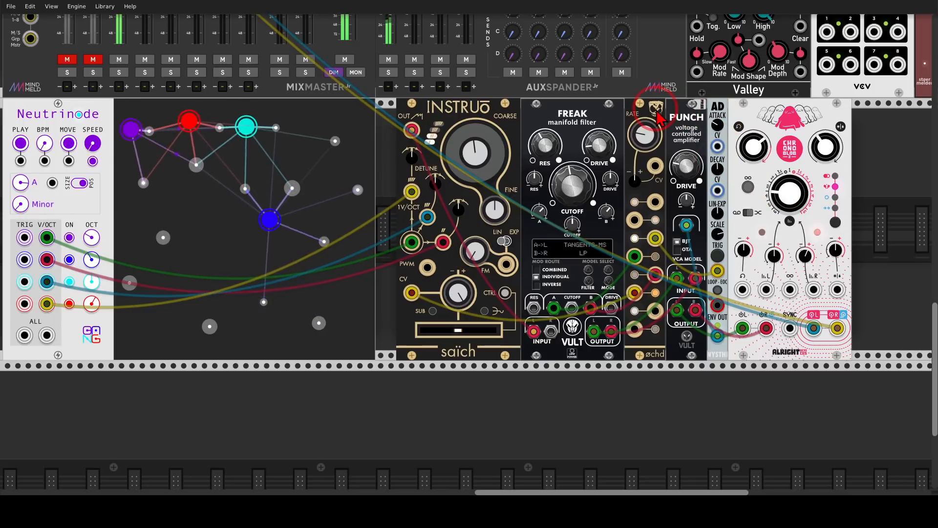
pyautogui.click(761, 164)
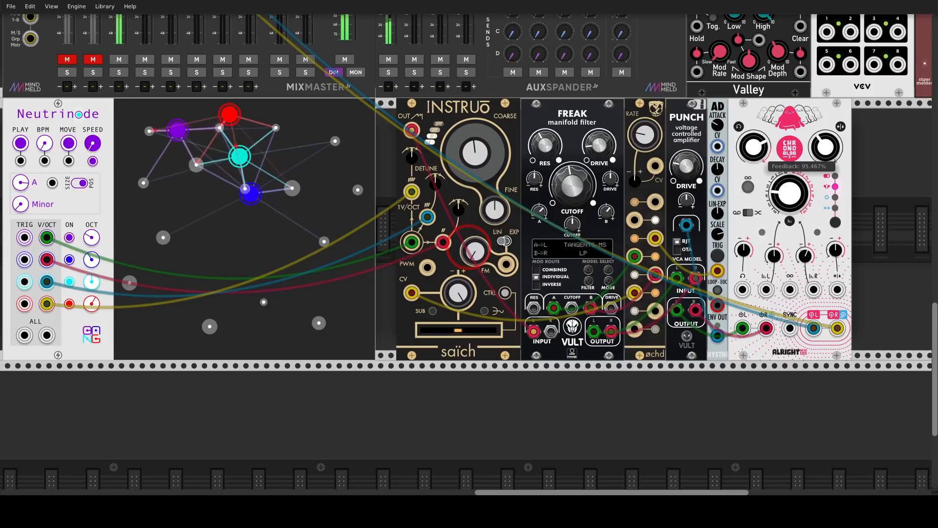
pyautogui.click(714, 122)
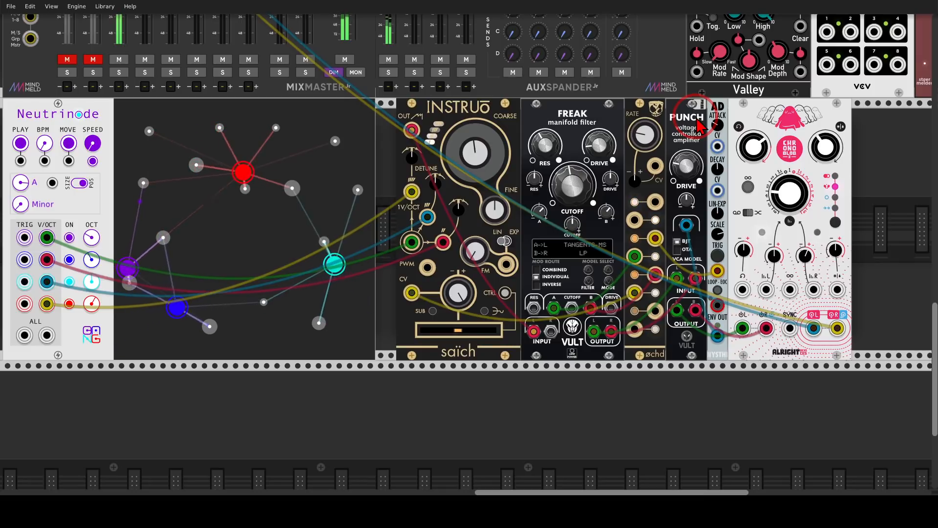
# Examine the NoteSeq16-driven voice: the Instruō Tš-L outputs into the mixer, the Tangents filter, the Electric Ensemble and the Basal oscillator
pyautogui.scroll(-1, 699, 124)
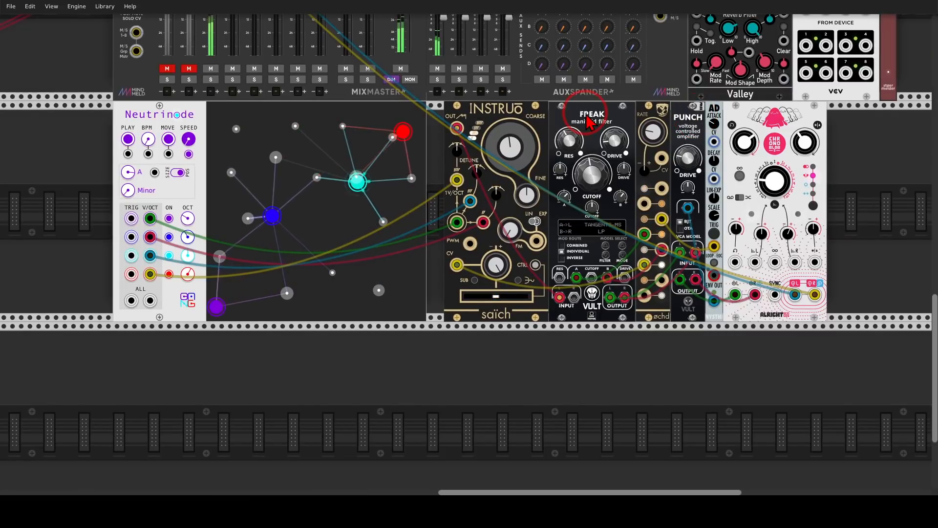
pyautogui.moveTo(547, 118); pyautogui.dragTo(870, 188)
pyautogui.moveTo(274, 92); pyautogui.dragTo(844, 238)
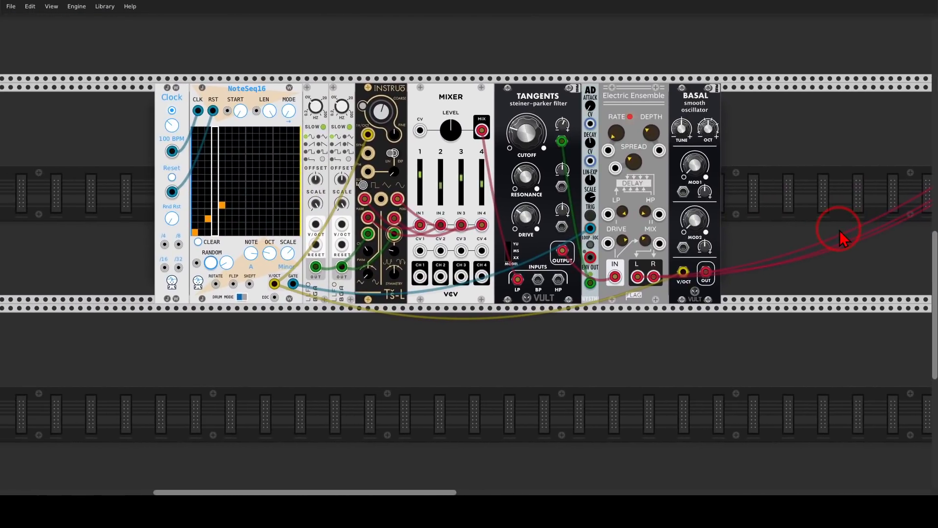
pyautogui.moveTo(279, 68)
pyautogui.mouseDown()
pyautogui.moveTo(241, 70)
pyautogui.moveTo(286, 113)
pyautogui.mouseUp()
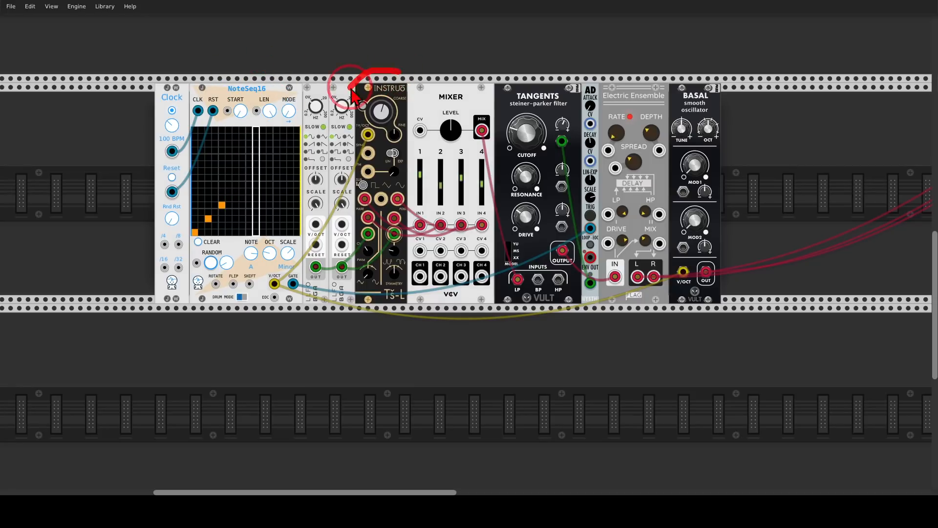
pyautogui.moveTo(353, 93)
pyautogui.mouseDown()
pyautogui.moveTo(401, 105)
pyautogui.moveTo(393, 129)
pyautogui.moveTo(430, 187)
pyautogui.moveTo(393, 174)
pyautogui.mouseUp()
pyautogui.moveTo(488, 209)
pyautogui.mouseDown()
pyautogui.moveTo(424, 196)
pyautogui.moveTo(472, 239)
pyautogui.moveTo(483, 200)
pyautogui.mouseUp()
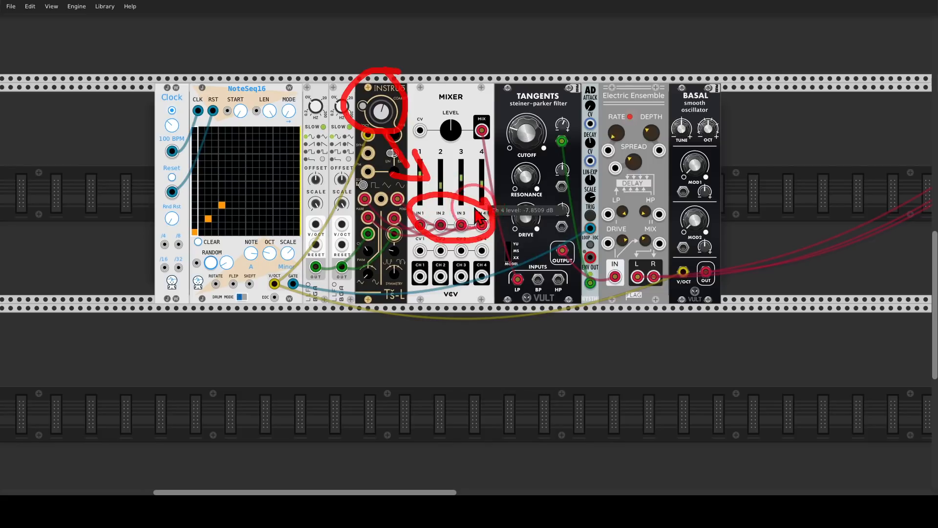
pyautogui.press('Escape')
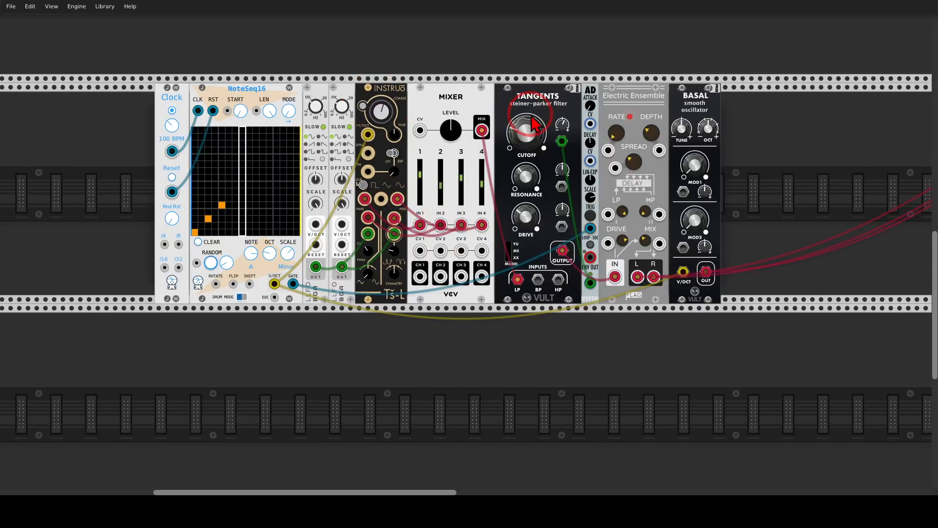
pyautogui.moveTo(668, 84)
pyautogui.mouseDown()
pyautogui.moveTo(640, 87)
pyautogui.moveTo(652, 131)
pyautogui.mouseUp()
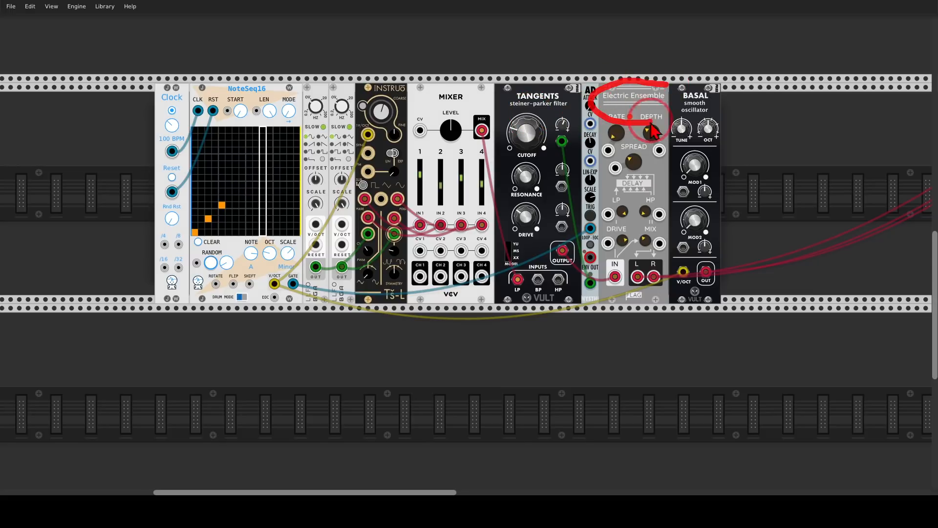
pyautogui.press('Escape')
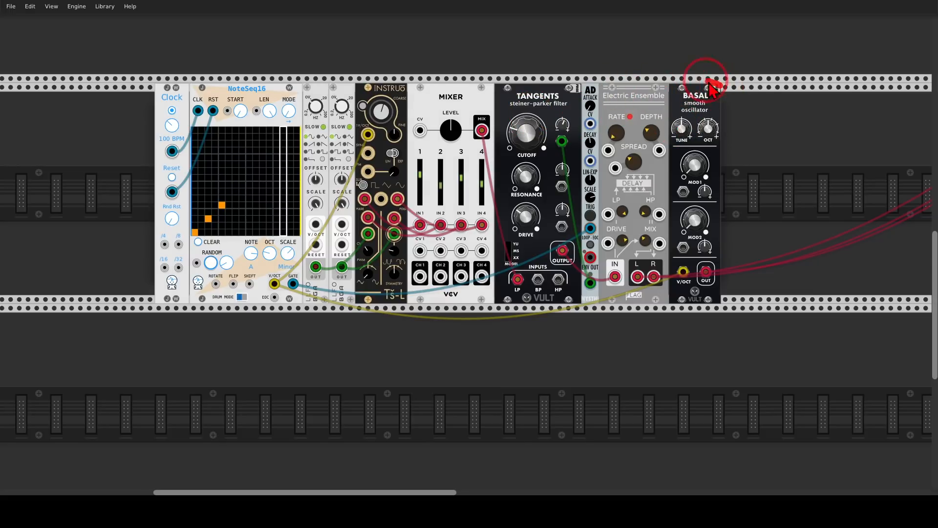
pyautogui.moveTo(712, 89); pyautogui.dragTo(709, 134)
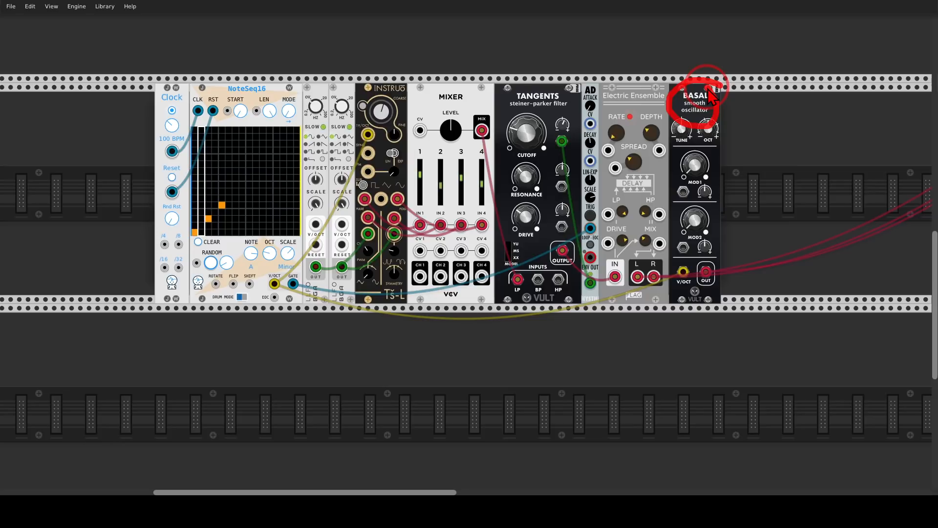
# Unmute MixMaster channels 1 and 2 and lower channel 1's fader slightly
pyautogui.moveTo(782, 139); pyautogui.dragTo(410, 125)
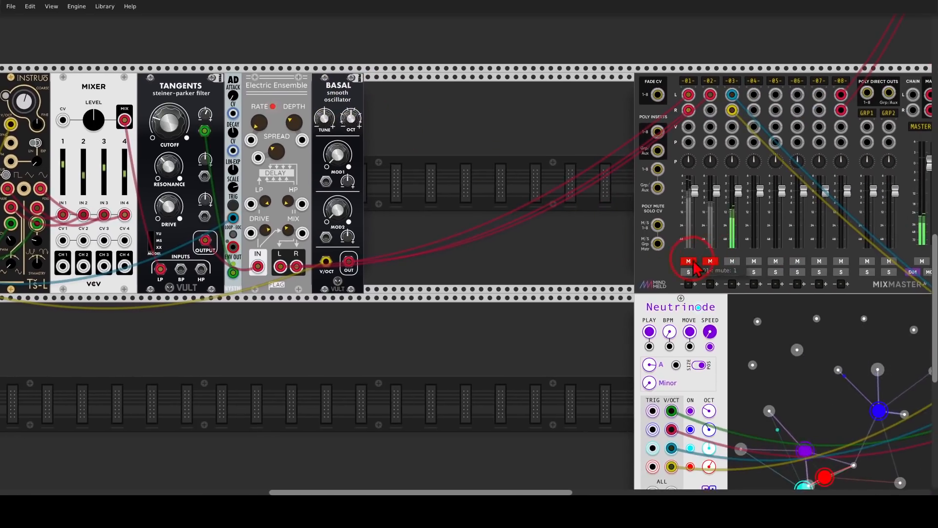
pyautogui.click(690, 262)
pyautogui.click(704, 263)
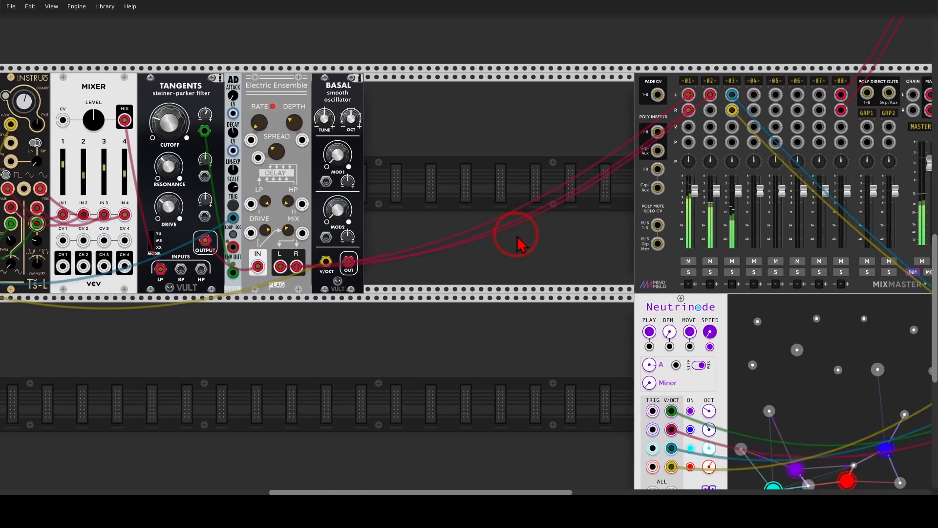
pyautogui.moveTo(695, 190); pyautogui.dragTo(469, 245)
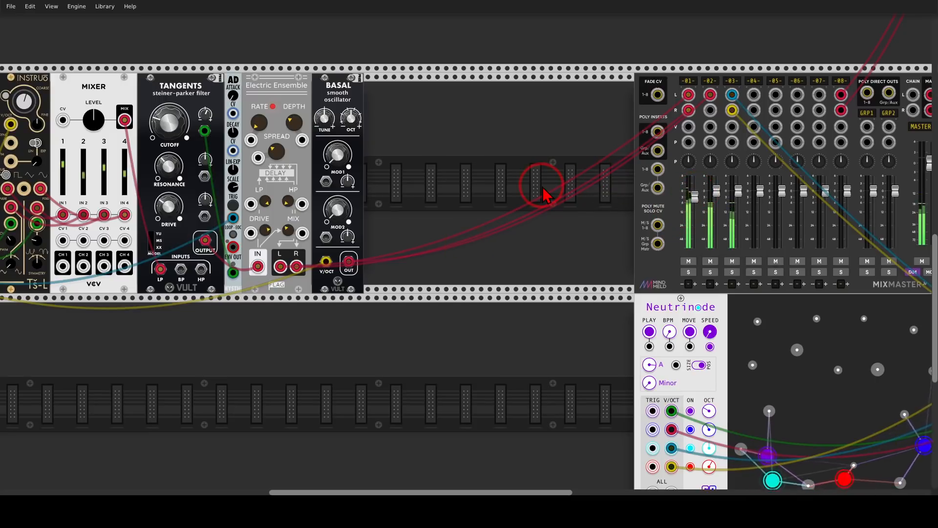
pyautogui.scroll(-2, 544, 189)
pyautogui.moveTo(569, 272); pyautogui.dragTo(497, 251)
pyautogui.scroll(-1, 553, 265)
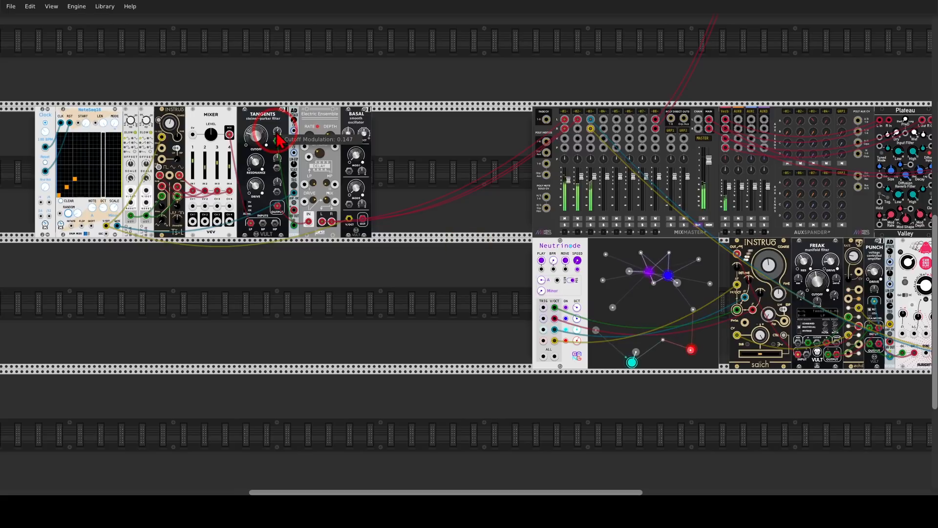
pyautogui.moveTo(272, 138); pyautogui.dragTo(404, 184)
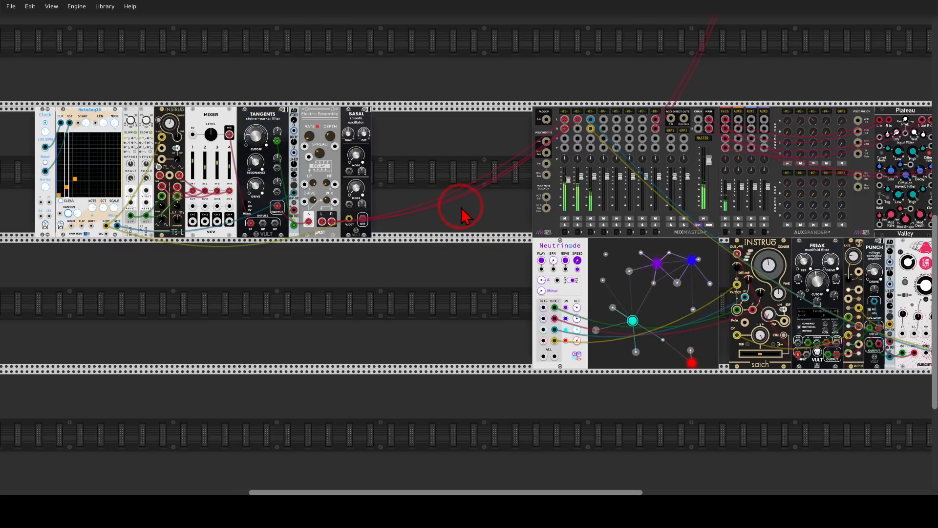
pyautogui.moveTo(499, 208); pyautogui.dragTo(432, 196)
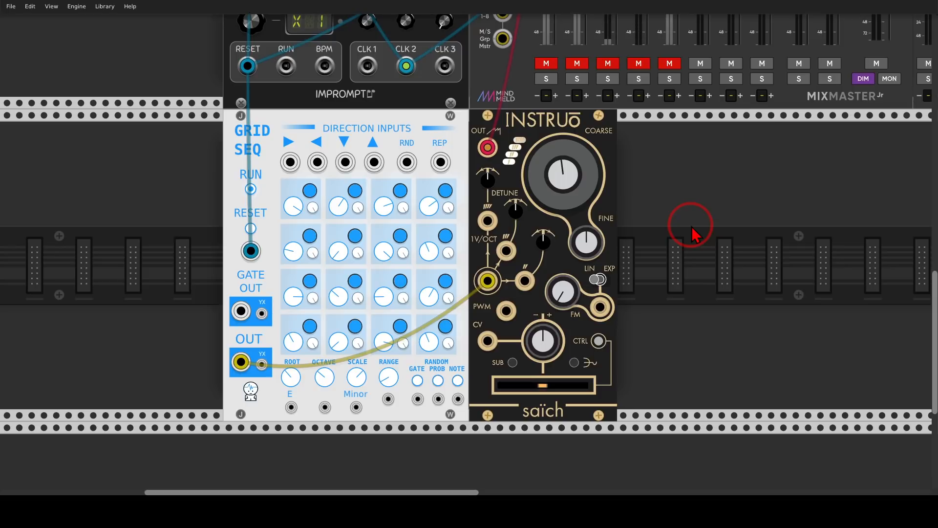
# Audition the saïch driven by the Grid Seq: unmute channel 1, move the sequencer to a random step, and mute the channel again
pyautogui.moveTo(316, 116)
pyautogui.mouseDown()
pyautogui.moveTo(191, 144)
pyautogui.moveTo(274, 119)
pyautogui.mouseUp()
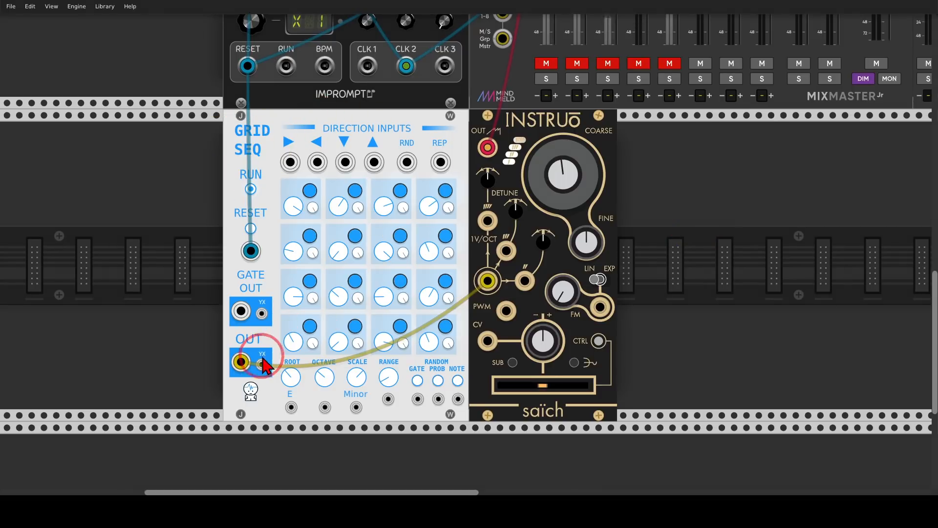
pyautogui.moveTo(257, 358)
pyautogui.mouseDown()
pyautogui.moveTo(444, 318)
pyautogui.moveTo(451, 294)
pyautogui.mouseUp()
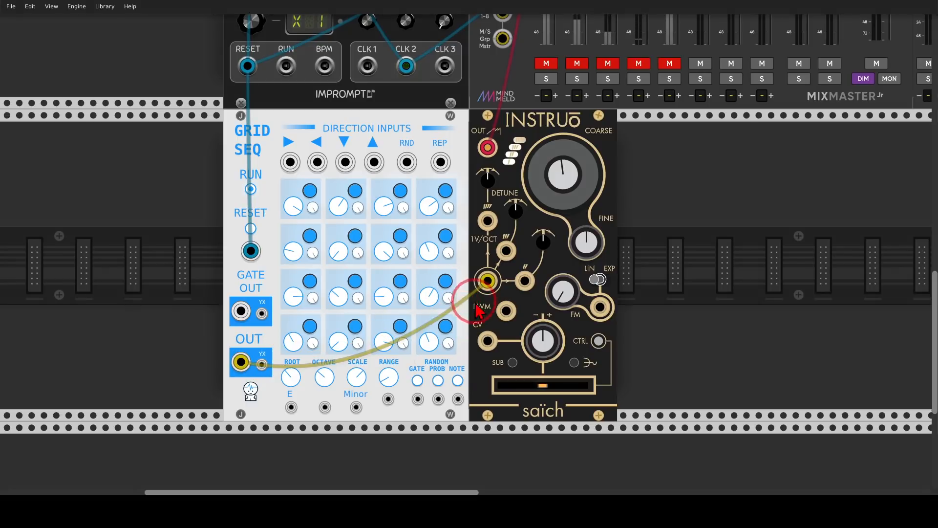
pyautogui.moveTo(490, 280); pyautogui.dragTo(504, 283)
pyautogui.moveTo(493, 268)
pyautogui.mouseDown()
pyautogui.moveTo(501, 254)
pyautogui.moveTo(489, 234)
pyautogui.mouseUp()
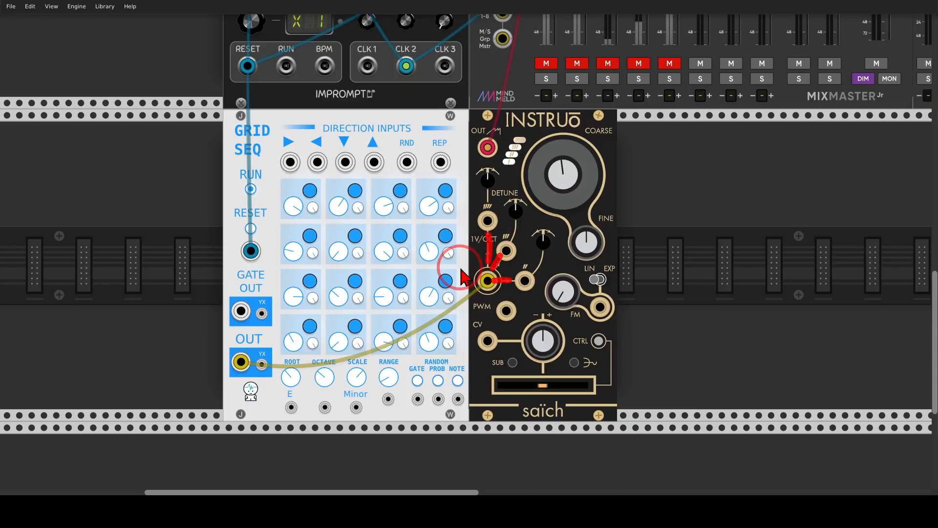
pyautogui.click(548, 64)
pyautogui.click(409, 148)
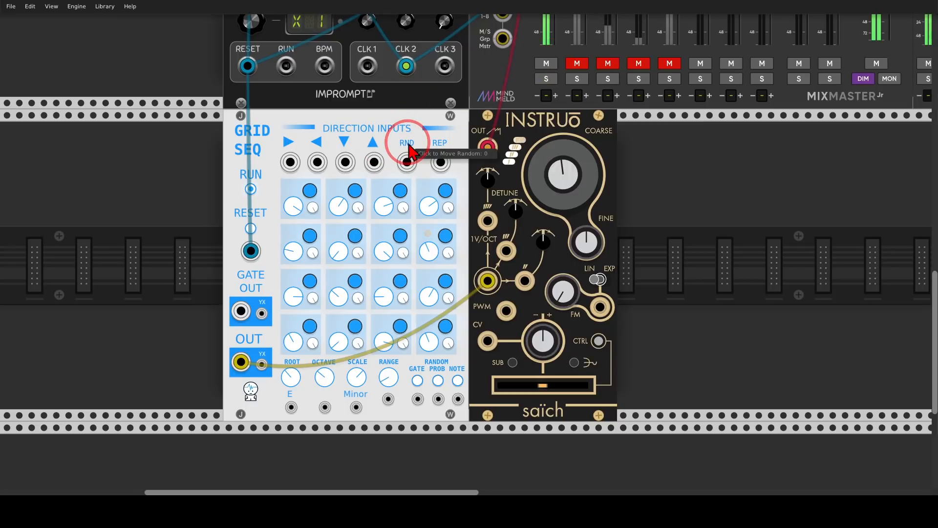
pyautogui.click(546, 64)
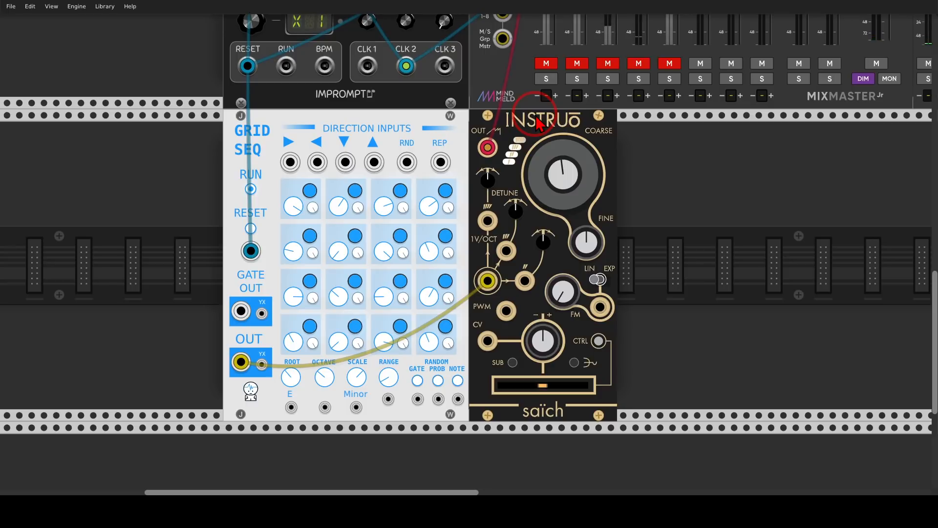
# Enable the saïch's CTRL switch and raise its mix profile fader while auditioning channel 1 with a random Grid Seq step
pyautogui.moveTo(603, 328)
pyautogui.mouseDown()
pyautogui.moveTo(587, 348)
pyautogui.moveTo(608, 324)
pyautogui.mouseUp()
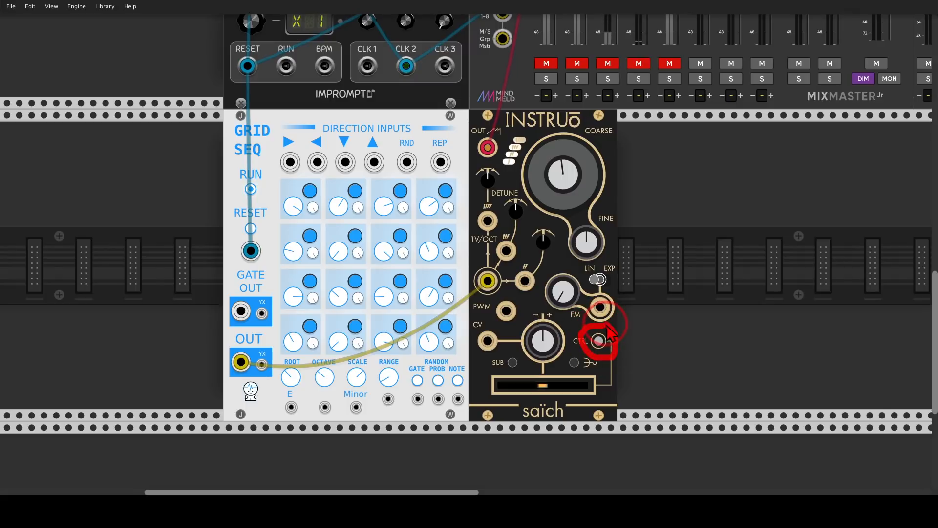
pyautogui.click(600, 341)
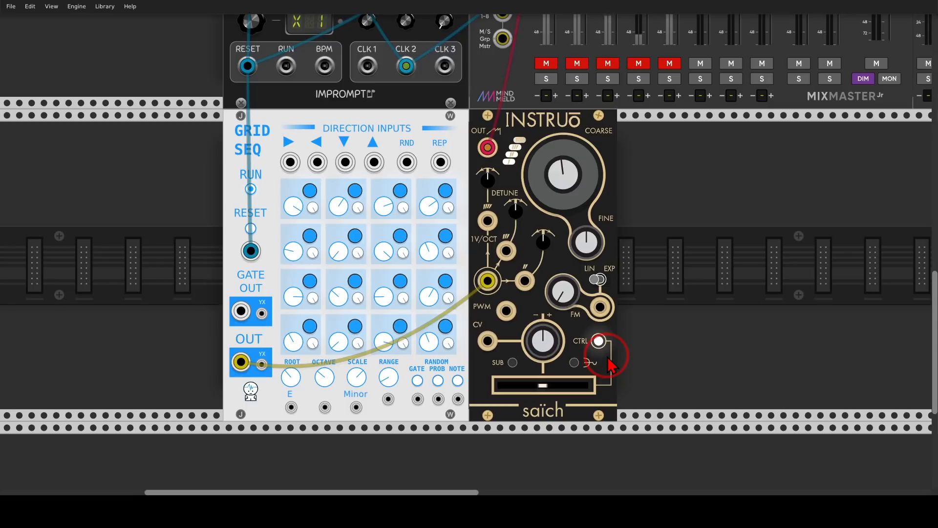
pyautogui.click(546, 64)
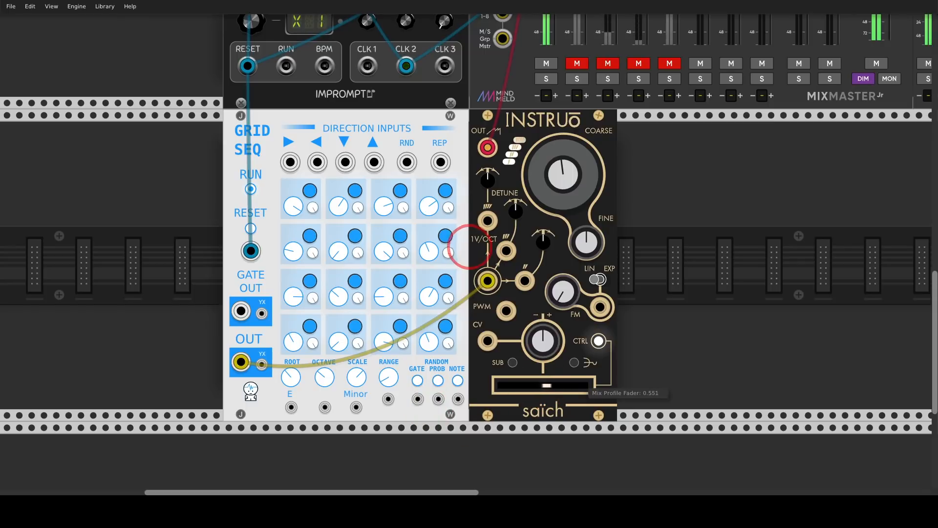
pyautogui.moveTo(556, 385); pyautogui.dragTo(581, 386)
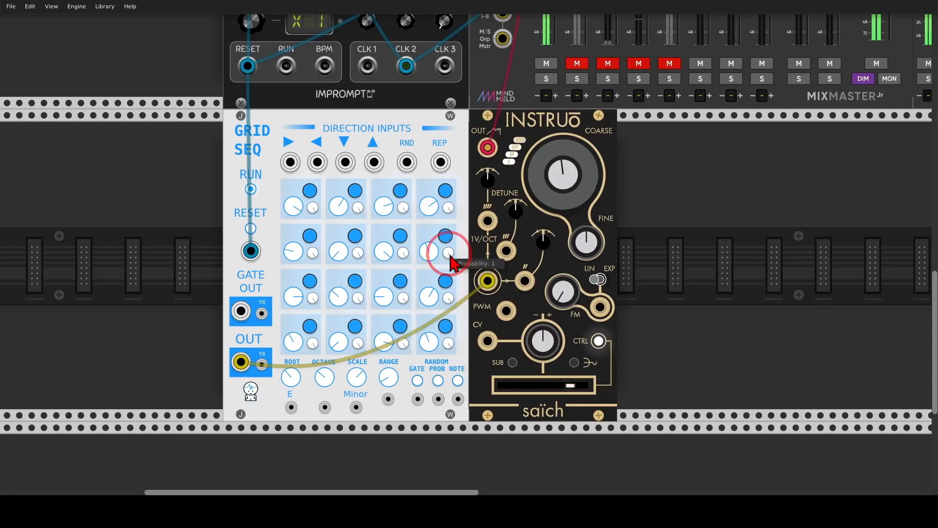
pyautogui.click(403, 150)
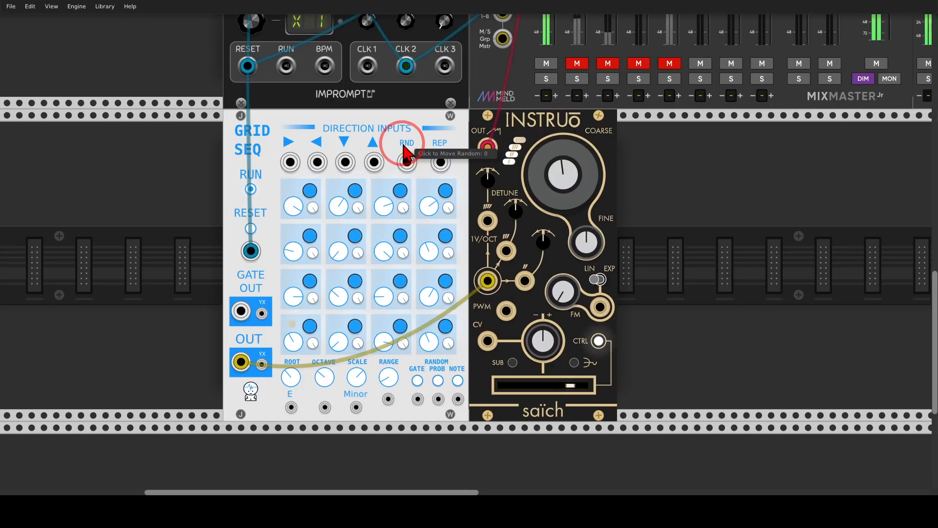
pyautogui.click(546, 63)
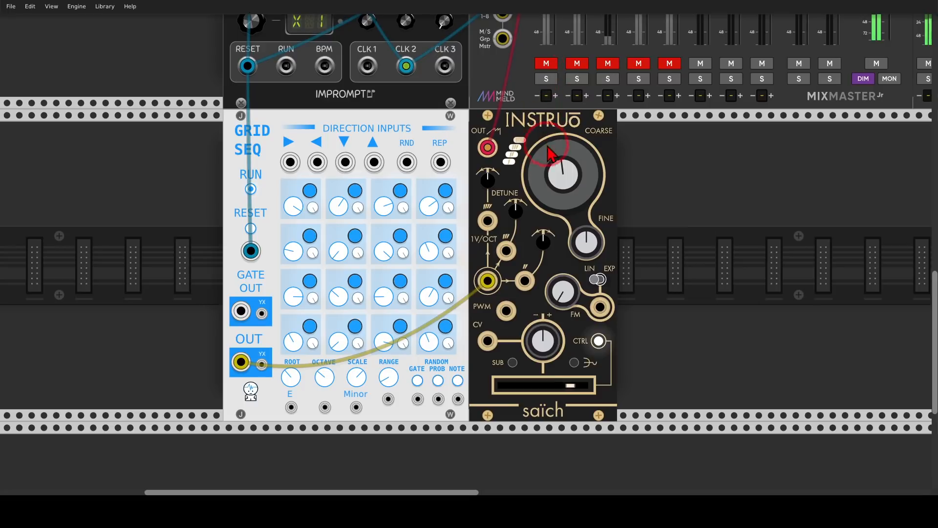
# Change the saïch's interval offset mode away from Standard and patch the Grid Seq's output into the saïch's CV input
pyautogui.click(595, 243)
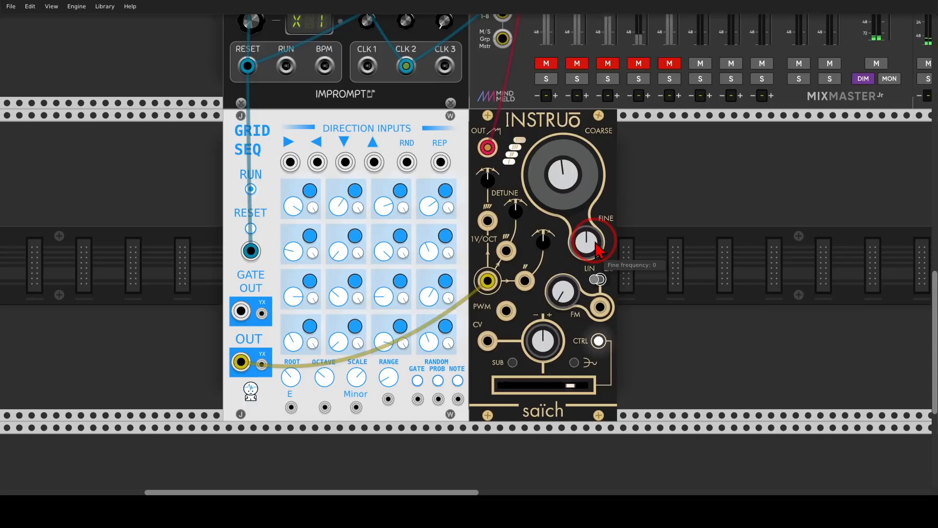
pyautogui.rightClick(538, 127)
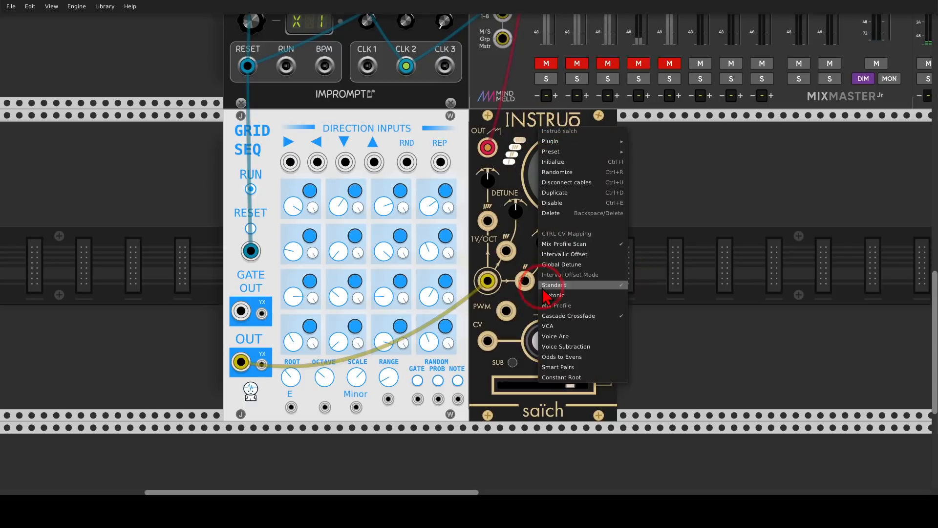
pyautogui.click(581, 295)
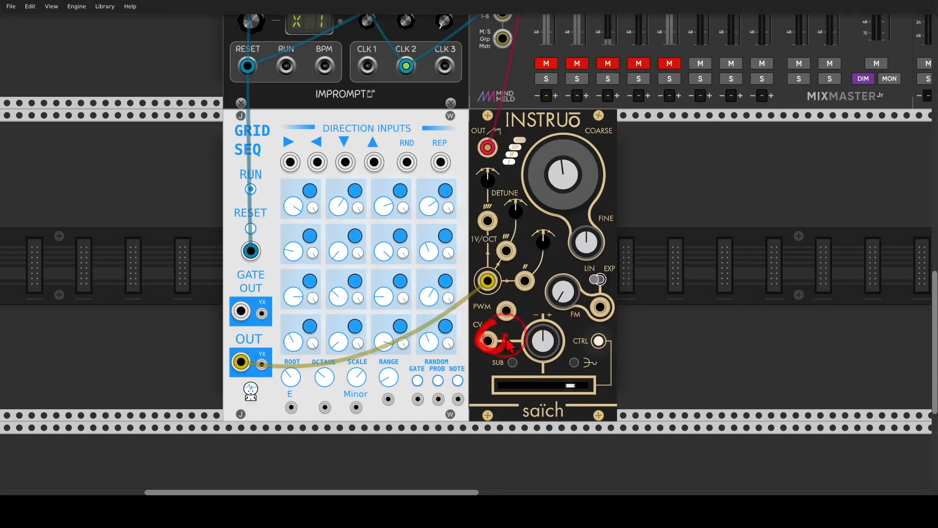
pyautogui.moveTo(485, 341); pyautogui.dragTo(241, 362)
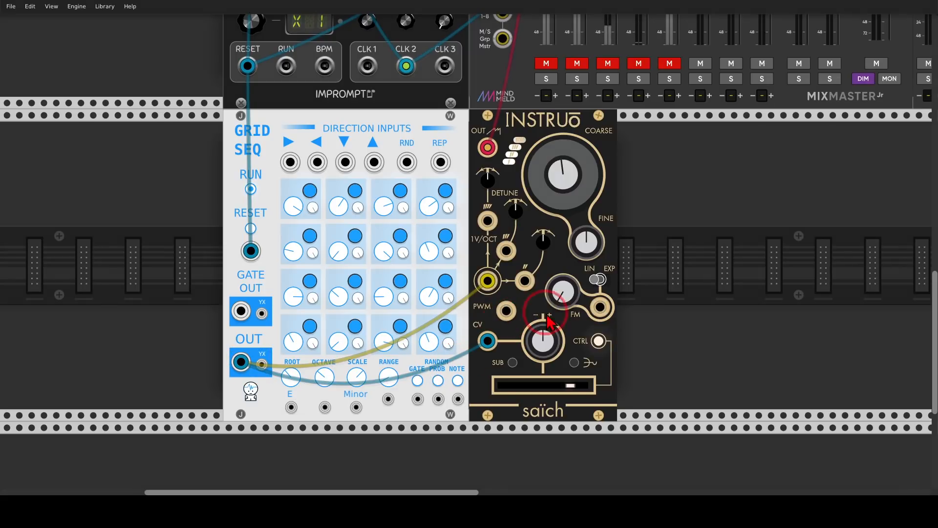
pyautogui.moveTo(561, 310)
pyautogui.mouseDown()
pyautogui.moveTo(509, 338)
pyautogui.moveTo(575, 335)
pyautogui.mouseUp()
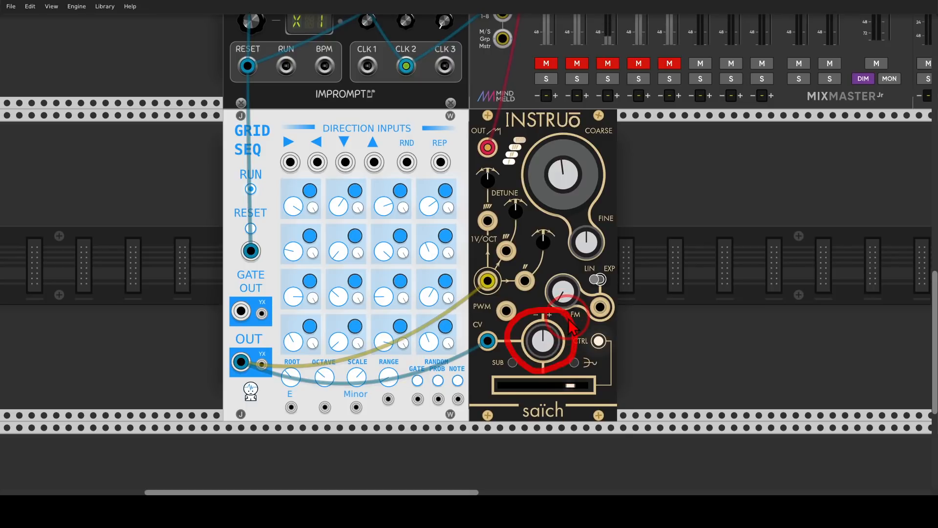
# Audition the saïch's CV attenuverter at 1 and at its negative extreme with random Grid Seq steps, leaving channel 1 muted
pyautogui.click(547, 64)
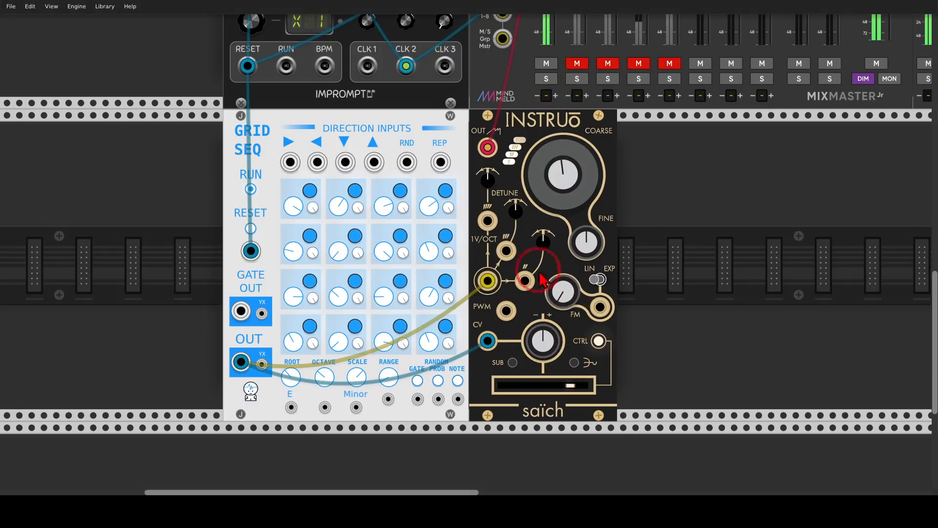
pyautogui.moveTo(548, 339); pyautogui.dragTo(549, 205)
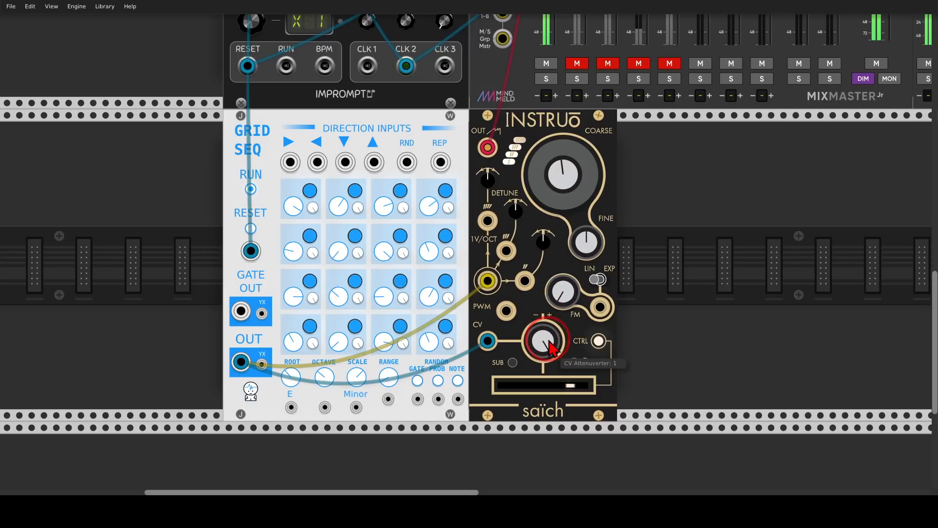
pyautogui.click(407, 149)
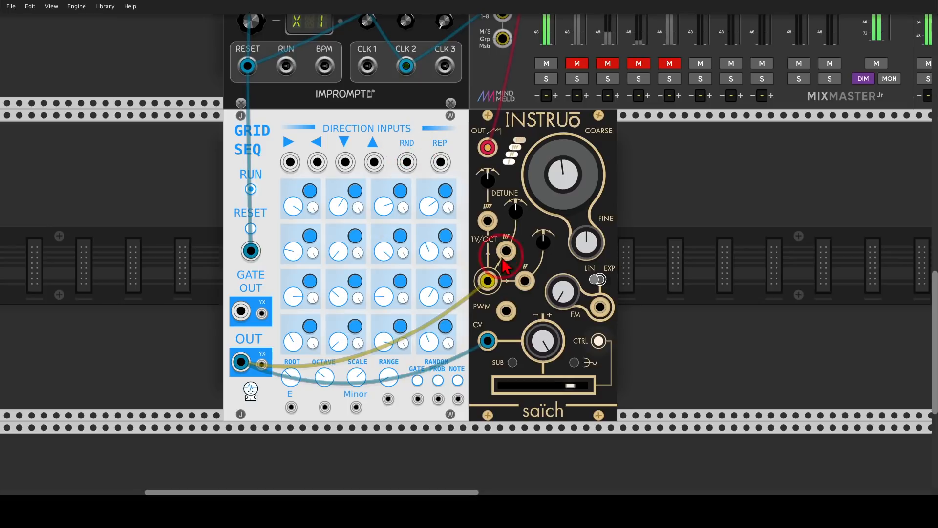
pyautogui.moveTo(543, 338); pyautogui.dragTo(544, 488)
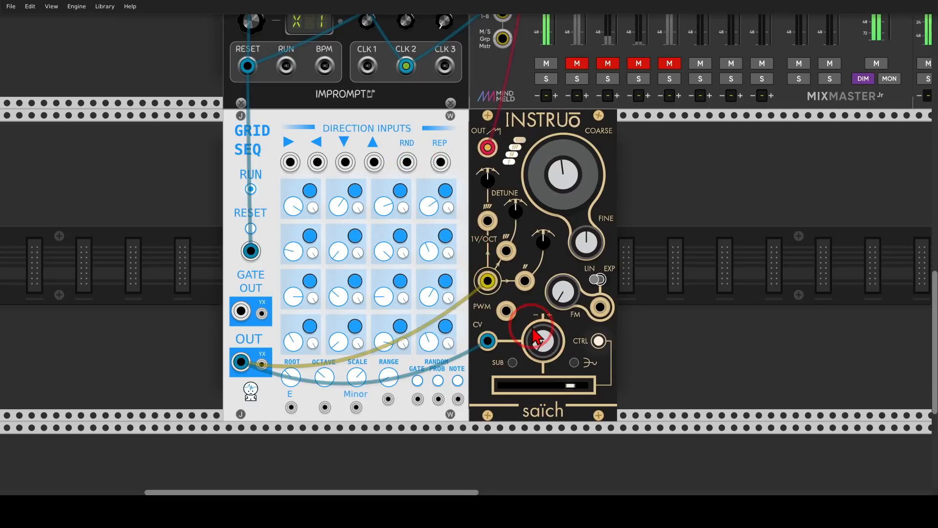
pyautogui.click(407, 147)
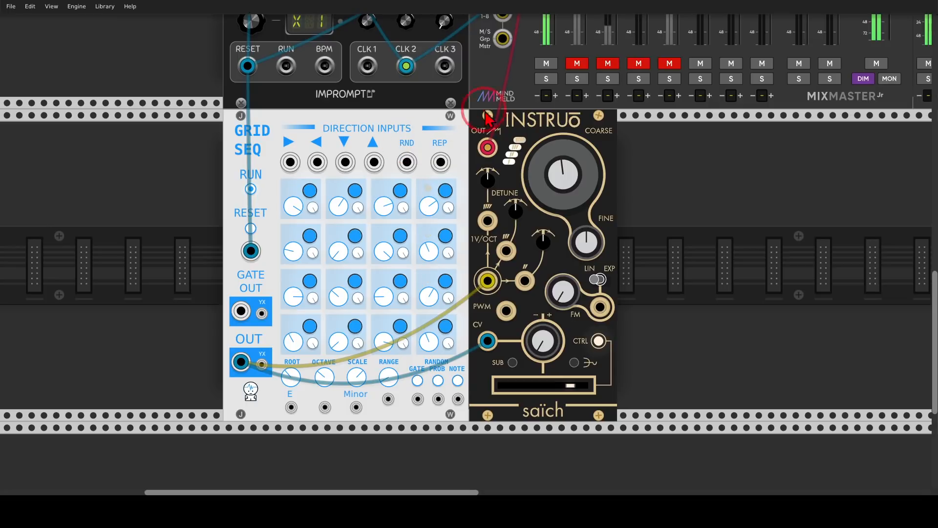
pyautogui.click(544, 65)
pyautogui.click(545, 65)
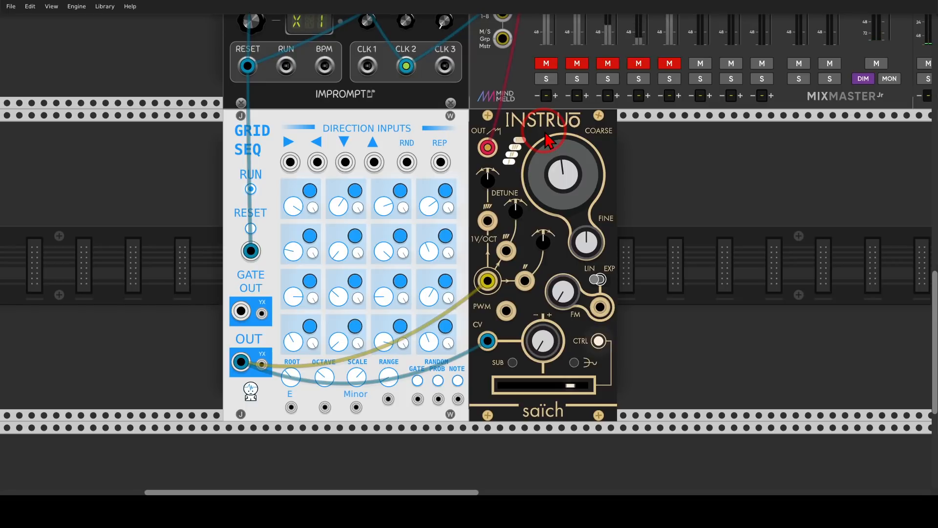
# Add the single VCA module beside the saïch and route the saïch's output through it to the mixer
pyautogui.rightClick(665, 236)
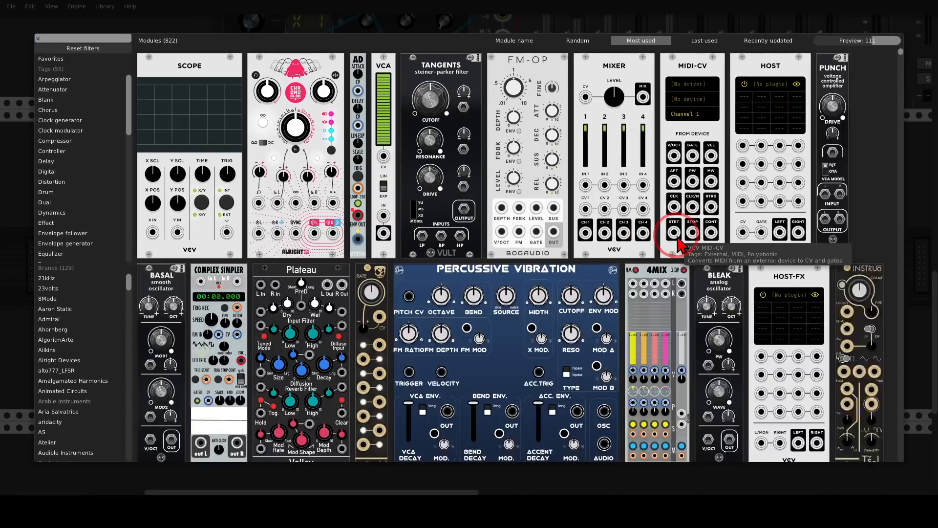
pyautogui.write('vca')
pyautogui.moveTo(138, 60); pyautogui.dragTo(562, 199)
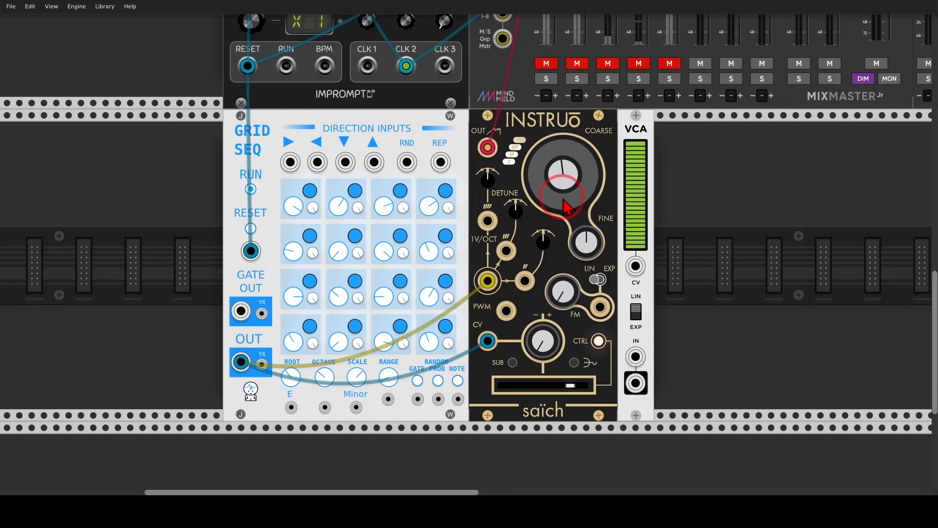
pyautogui.moveTo(489, 147)
pyautogui.mouseDown()
pyautogui.moveTo(635, 383)
pyautogui.moveTo(489, 146)
pyautogui.mouseUp()
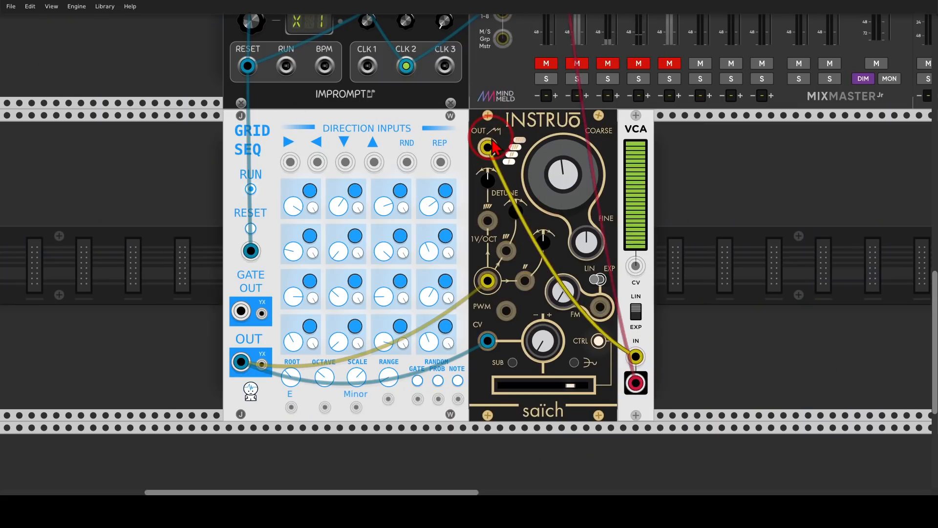
# Add the Vult Tangents filter beside the VCA, patch the VCA output into its BP input, and send its output to the mixer
pyautogui.rightClick(666, 212)
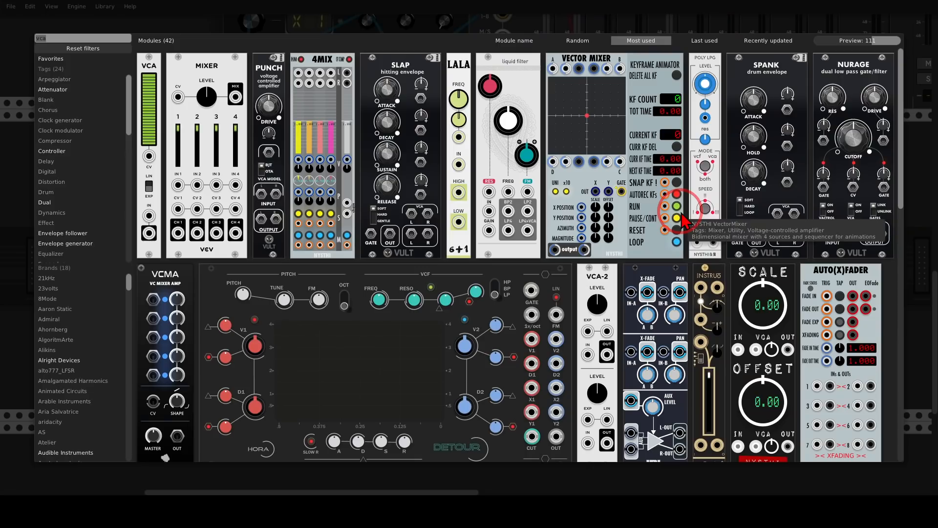
pyautogui.write('tang')
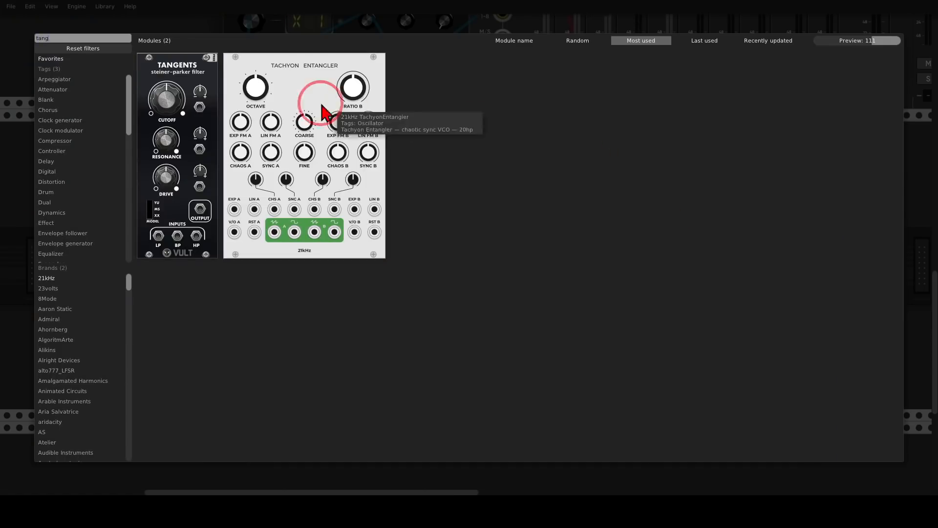
pyautogui.click(205, 66)
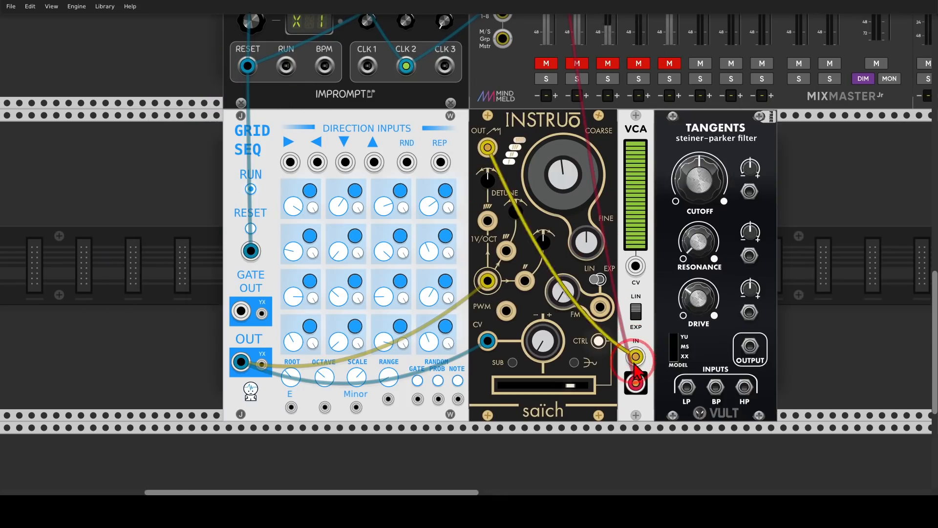
pyautogui.moveTo(635, 383); pyautogui.dragTo(749, 346)
pyautogui.moveTo(635, 382); pyautogui.dragTo(714, 387)
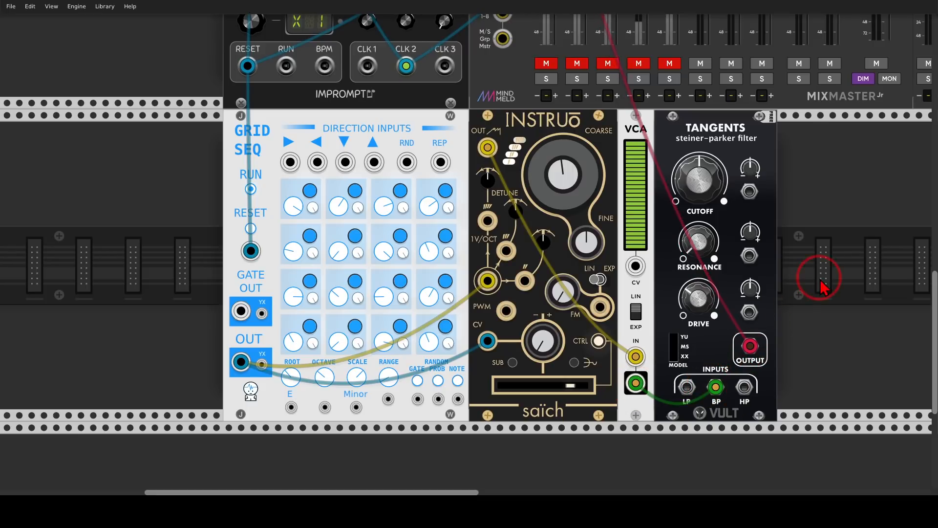
# Add the Nysthi AD envelope beside the Tangents, patch its ENV OUT to the VCA's CV, and trigger it from the Grid Seq's GATE OUT
pyautogui.moveTo(822, 278); pyautogui.dragTo(727, 269)
pyautogui.rightClick(727, 266)
pyautogui.press('BackSpace')
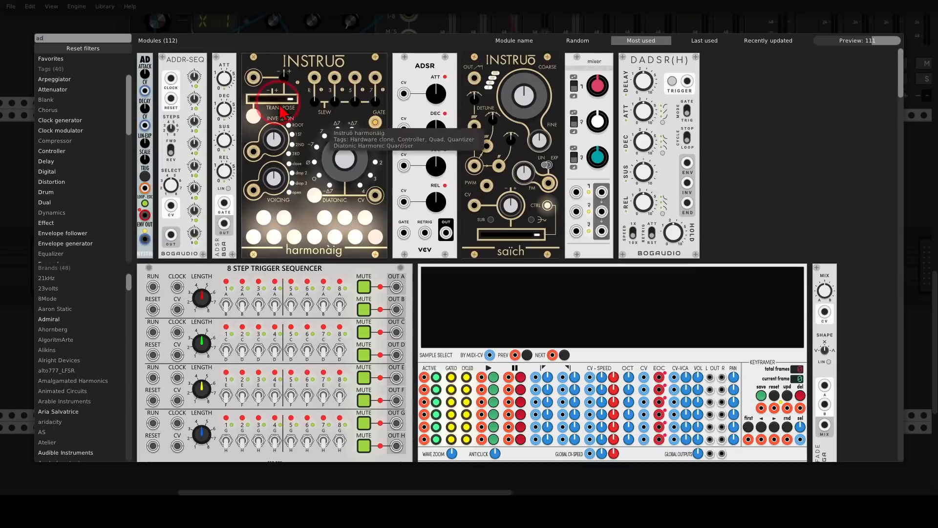
pyautogui.click(147, 69)
pyautogui.moveTo(696, 391); pyautogui.dragTo(542, 267)
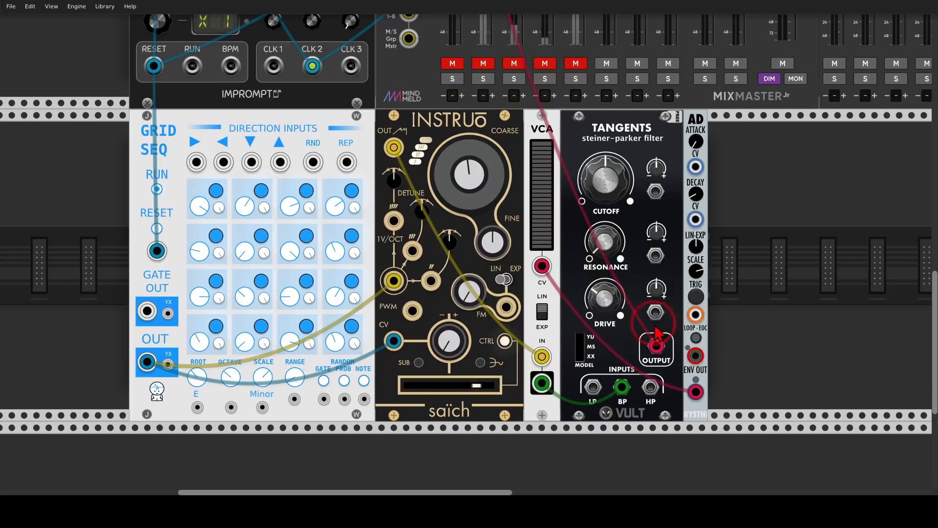
pyautogui.moveTo(696, 314); pyautogui.dragTo(147, 312)
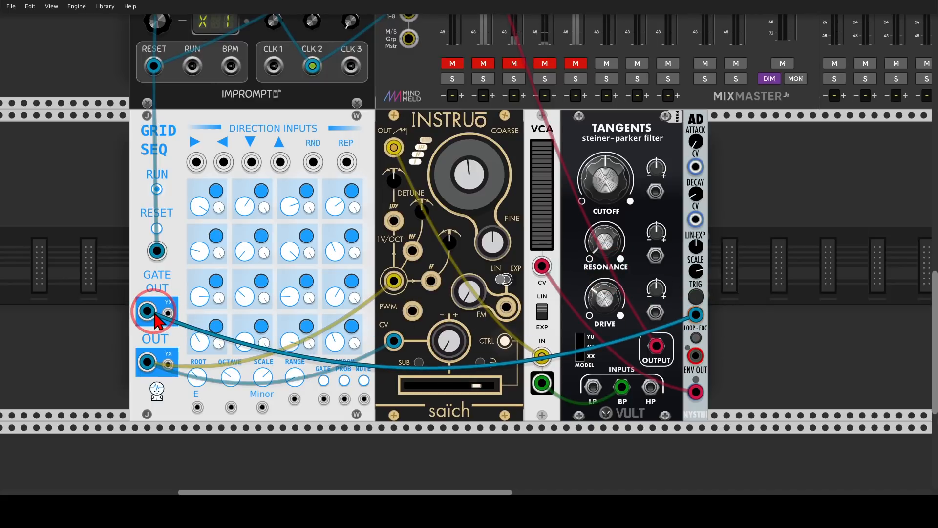
# Patch the Impromptu clock's CLK 1 output into the Grid Seq's RND direction input and unmute mixer channel 1
pyautogui.scroll(5, 125, 290)
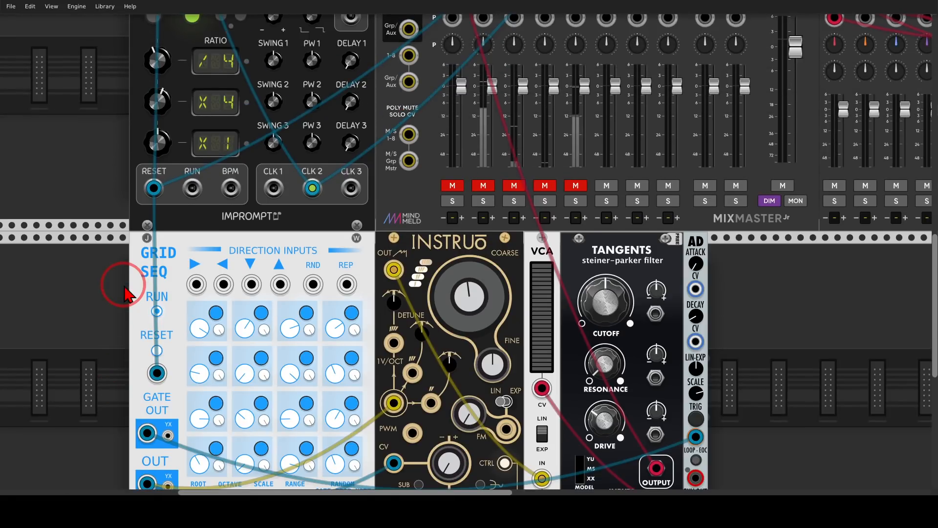
pyautogui.scroll(-1, 125, 290)
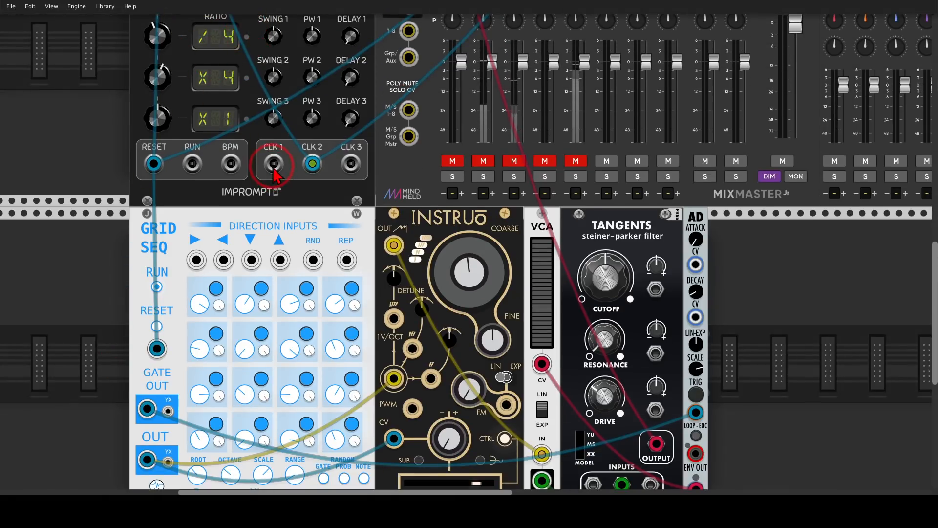
pyautogui.moveTo(274, 166); pyautogui.dragTo(312, 260)
pyautogui.scroll(-2, 310, 268)
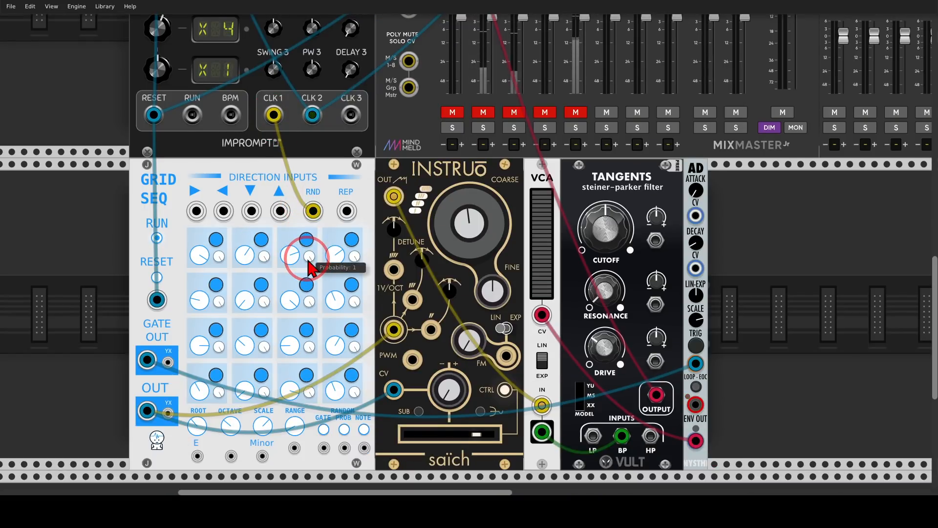
pyautogui.click(452, 112)
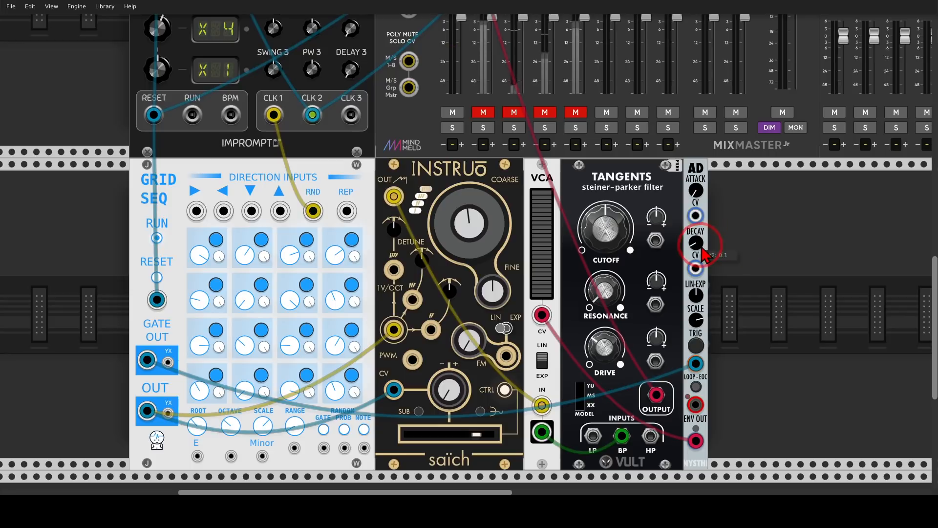
# Lengthen the AD envelope's decay and raise the Tangents filter's cutoff and resonance
pyautogui.moveTo(701, 247); pyautogui.dragTo(701, 203)
pyautogui.moveTo(623, 240); pyautogui.dragTo(624, 208)
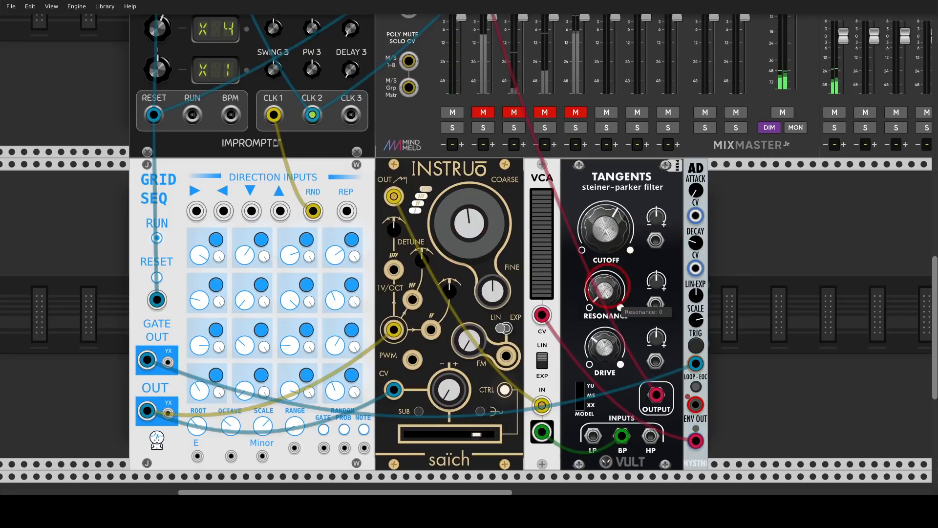
pyautogui.moveTo(609, 288); pyautogui.dragTo(606, 263)
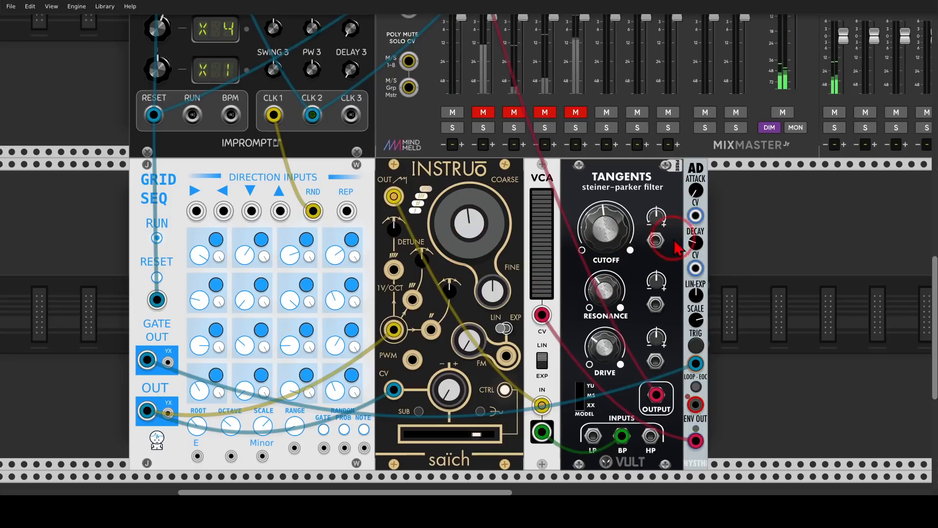
pyautogui.moveTo(695, 246); pyautogui.dragTo(696, 200)
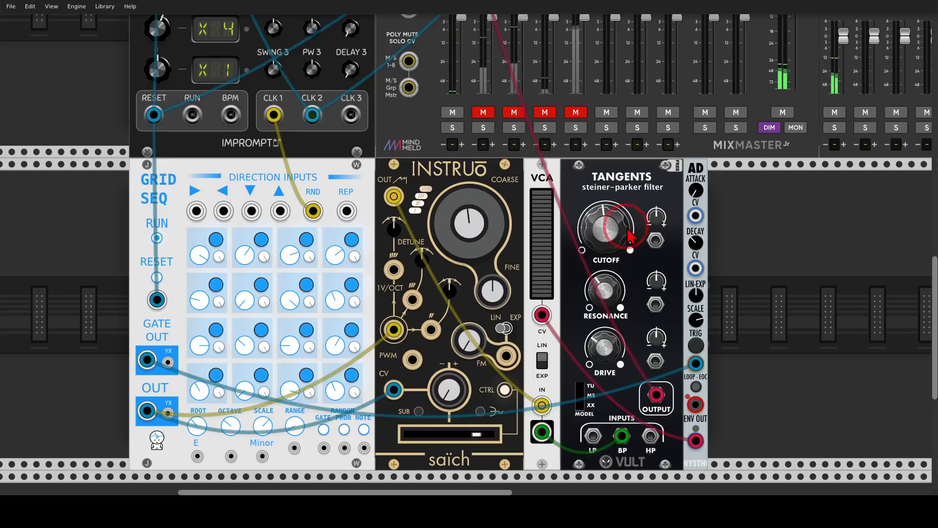
# Adjust the Tangents cutoff to about 0.479 and randomize the Grid Seq's step probabilities
pyautogui.moveTo(629, 237); pyautogui.dragTo(468, 276)
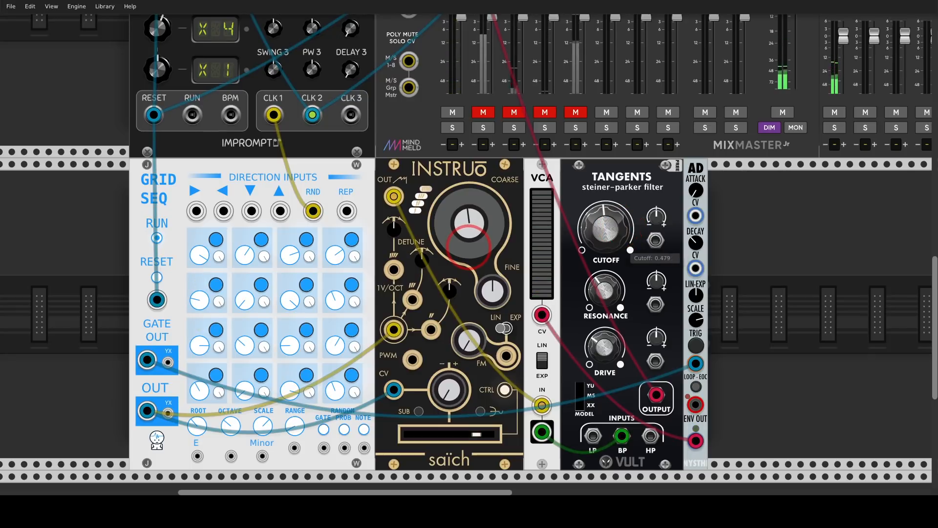
pyautogui.moveTo(468, 240); pyautogui.dragTo(468, 247)
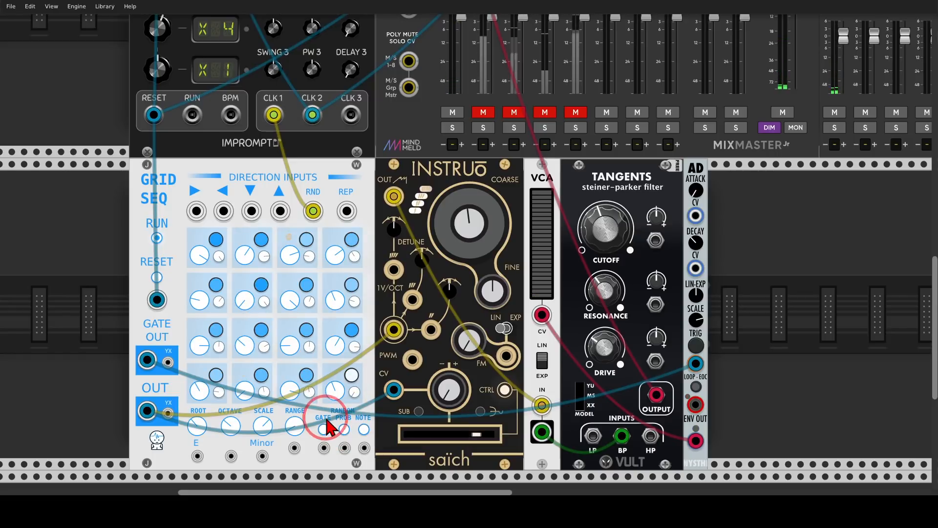
pyautogui.click(344, 430)
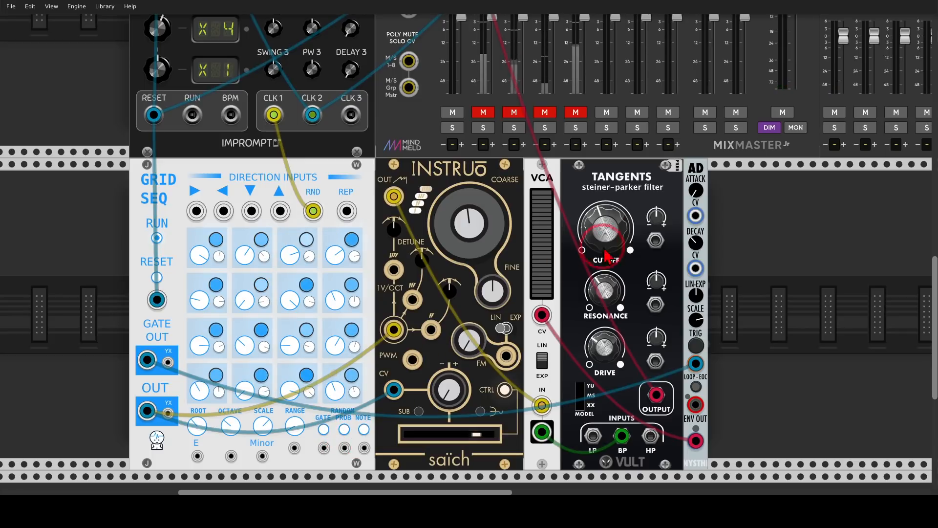
# Add the Alright Devices Chronoblob2 delay beside the AD and connect its SYNC input to the Impromptu clock
pyautogui.press('Return')
pyautogui.write('blob')
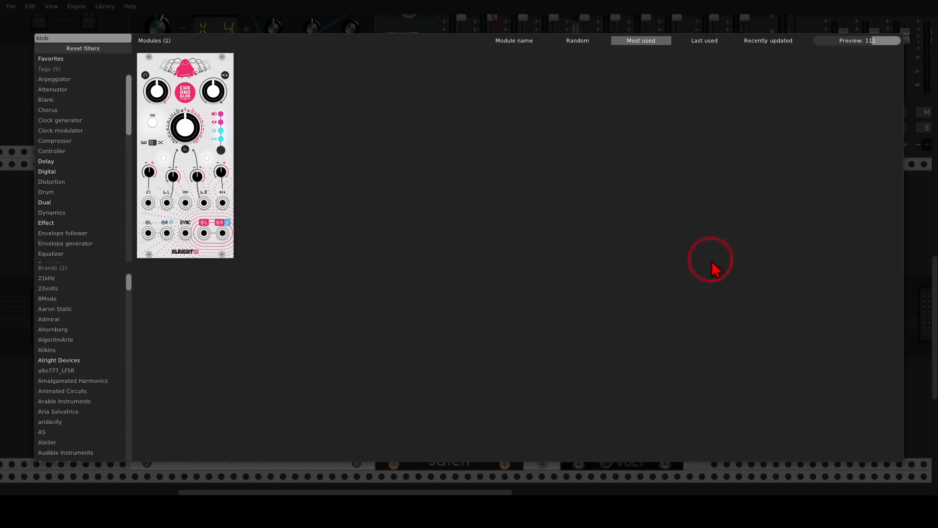
pyautogui.click(200, 81)
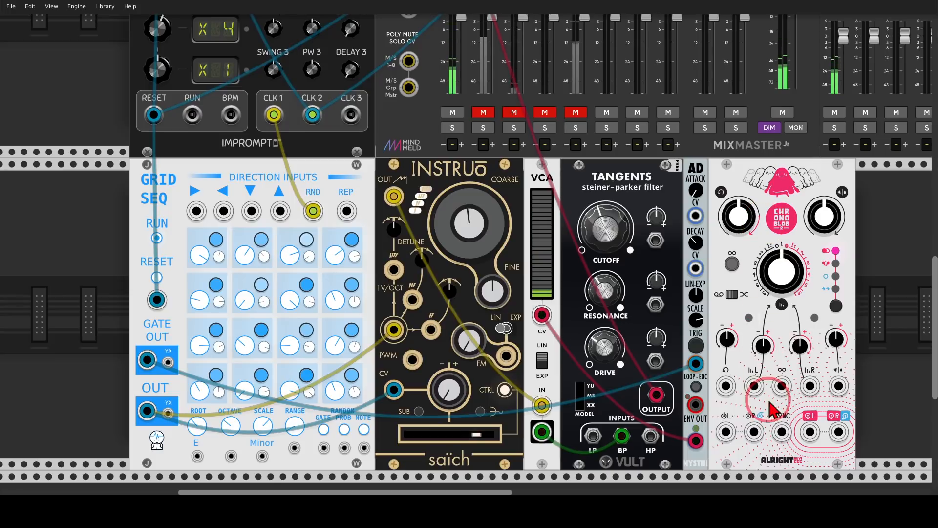
pyautogui.moveTo(781, 432); pyautogui.dragTo(351, 76)
pyautogui.scroll(4, 752, 391)
pyautogui.scroll(-3, 671, 318)
pyautogui.scroll(-1, 738, 312)
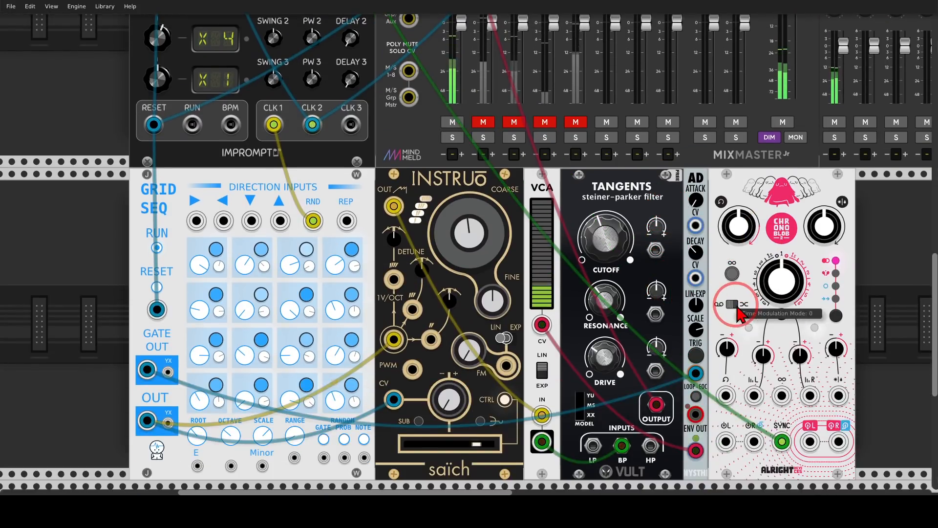
# Switch the Chronoblob2 to its second delay mode, raise its feedback, and set the delay time to 511.47 ms
pyautogui.click(837, 318)
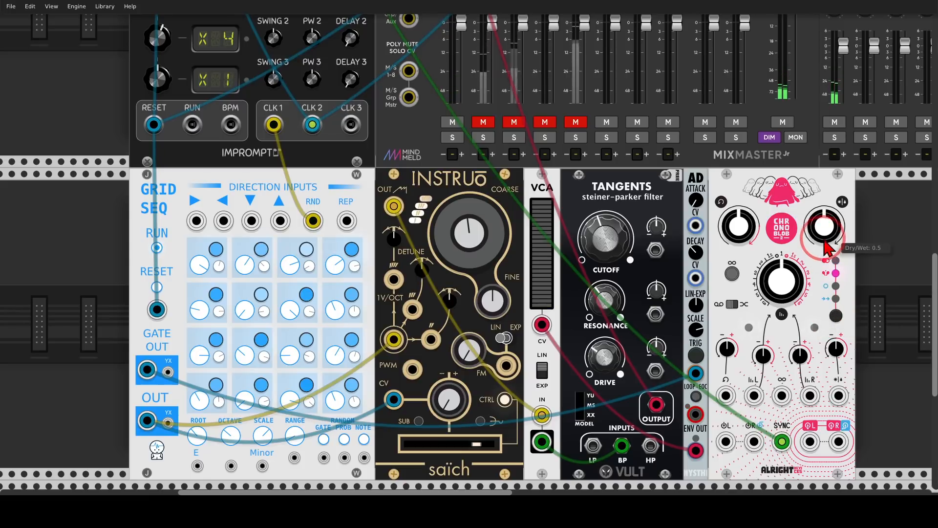
pyautogui.moveTo(733, 236); pyautogui.dragTo(733, 188)
pyautogui.moveTo(776, 272); pyautogui.dragTo(775, 282)
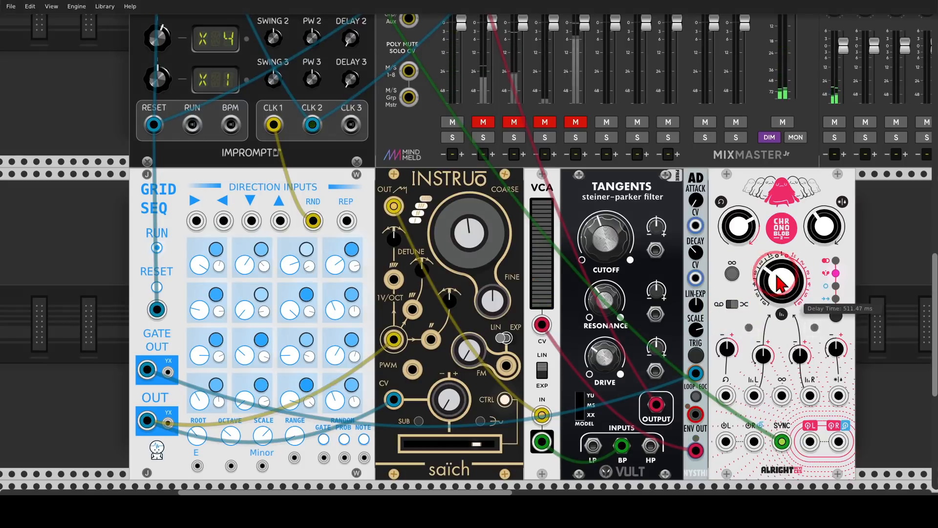
# Patch the Tangents output into the Chronoblob2's left input and send the delay's left and right outputs to the mixer
pyautogui.scroll(-2, 765, 304)
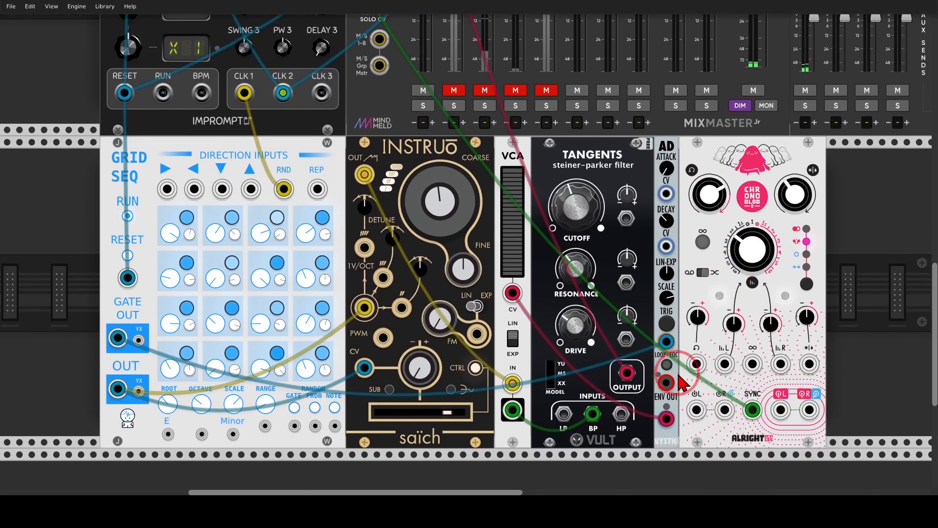
pyautogui.moveTo(627, 373); pyautogui.dragTo(698, 396)
pyautogui.scroll(-1, 674, 265)
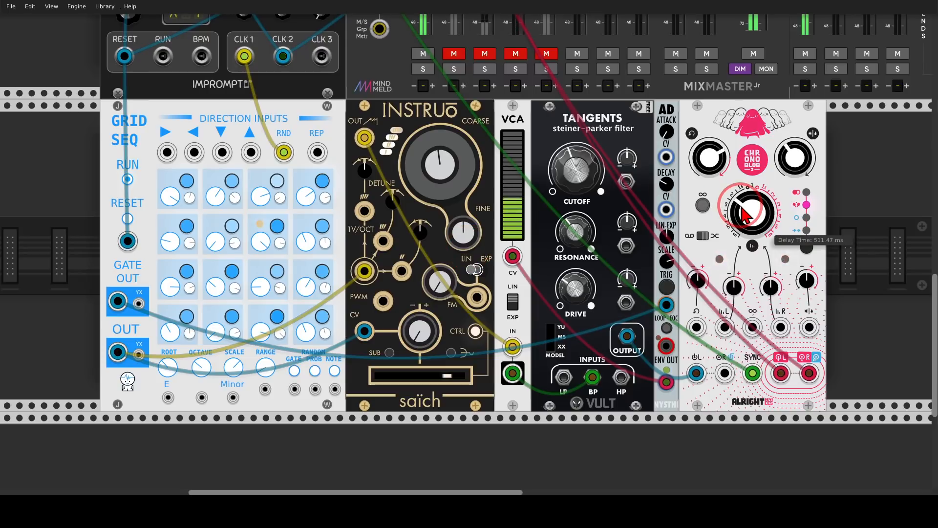
# Set the Chronoblob2's delay time to 543.25 ms and sweep the Tangents cutoff, leaving it at 0.443
pyautogui.moveTo(742, 212); pyautogui.dragTo(743, 196)
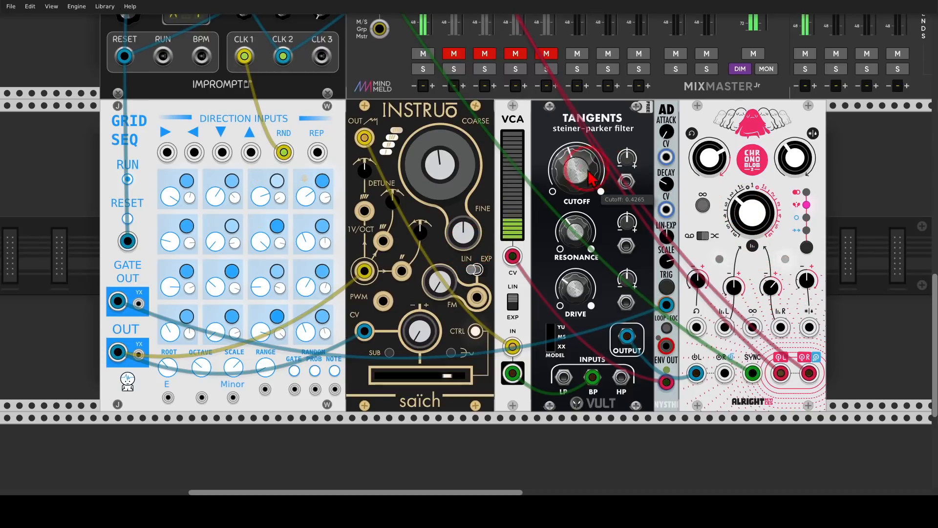
pyautogui.moveTo(577, 185); pyautogui.dragTo(578, 182)
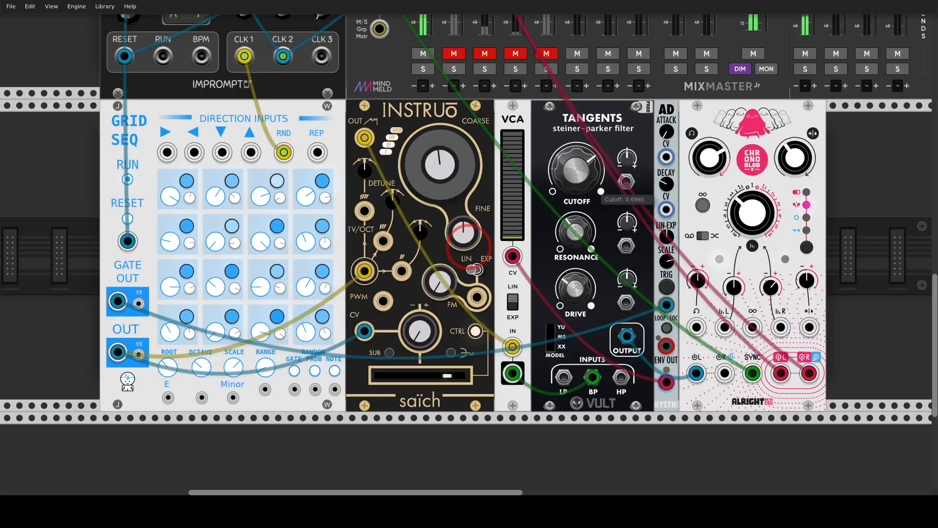
pyautogui.moveTo(577, 170); pyautogui.dragTo(577, 193)
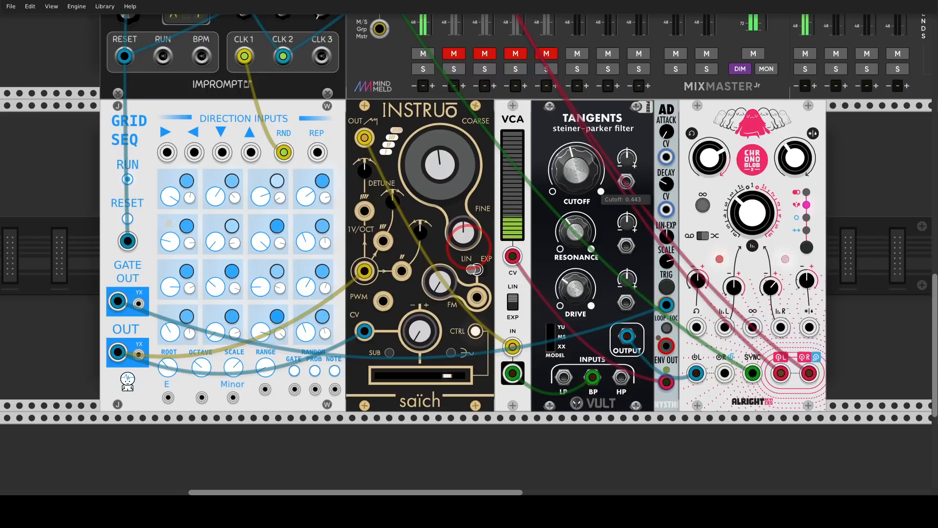
# Add the Bogaudio S&H module at the end of the row, beside the Chronoblob2
pyautogui.rightClick(874, 238)
pyautogui.write('sample')
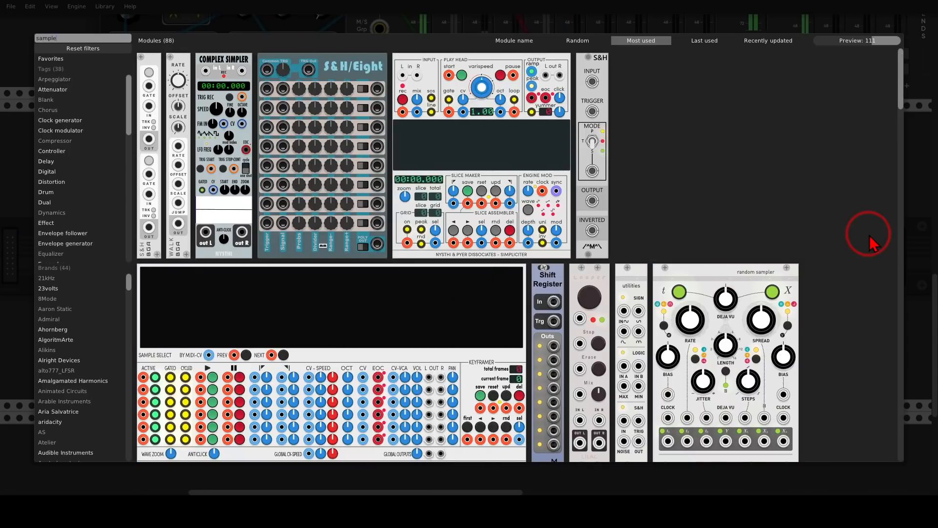
pyautogui.click(146, 65)
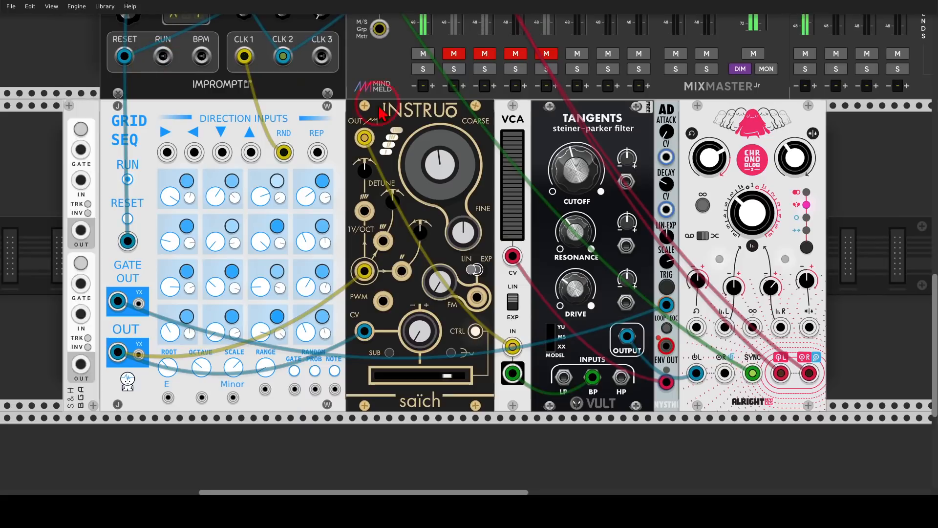
pyautogui.moveTo(749, 184); pyautogui.dragTo(691, 162)
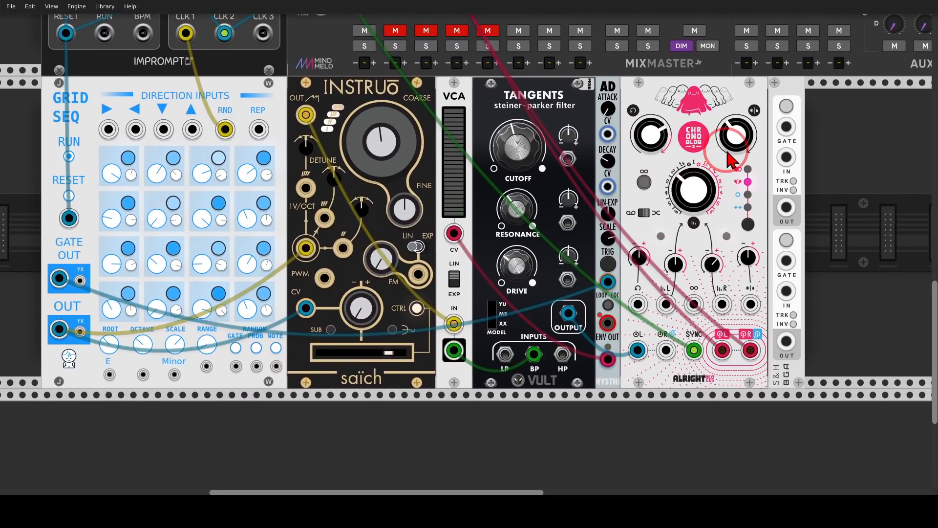
# Gate the upper S&H from the Grid Seq's OUT and modulate the Tangents cutoff with its output at 0.477, lowering the base cutoff
pyautogui.moveTo(786, 126); pyautogui.dragTo(58, 328)
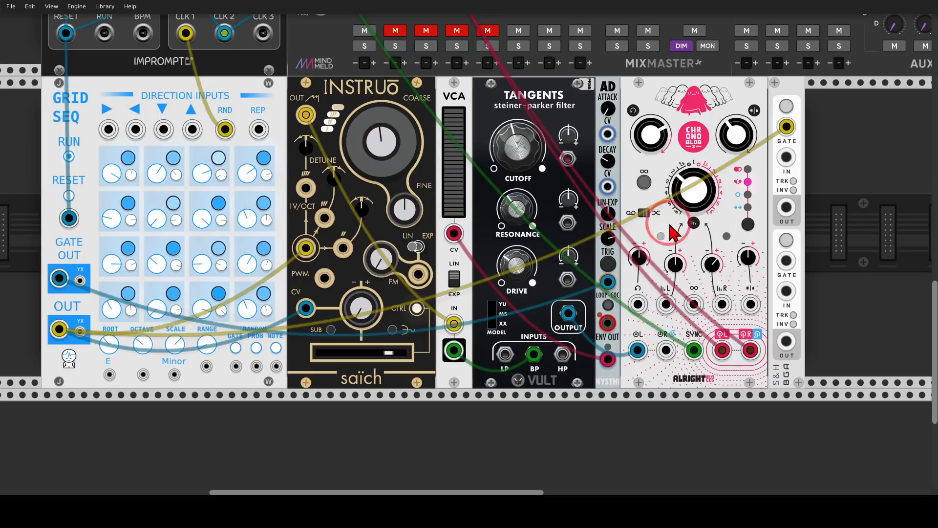
pyautogui.moveTo(786, 207); pyautogui.dragTo(567, 158)
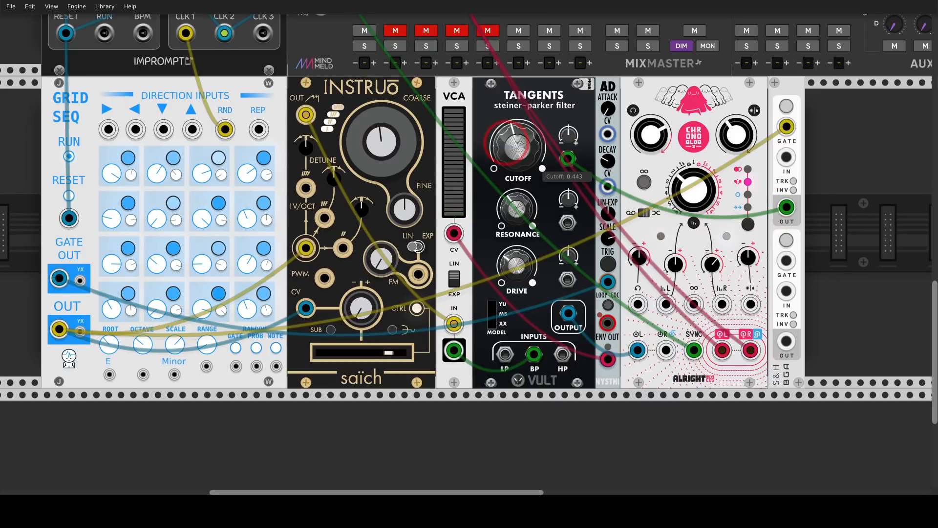
pyautogui.moveTo(511, 145); pyautogui.dragTo(511, 208)
pyautogui.moveTo(568, 136); pyautogui.dragTo(568, 58)
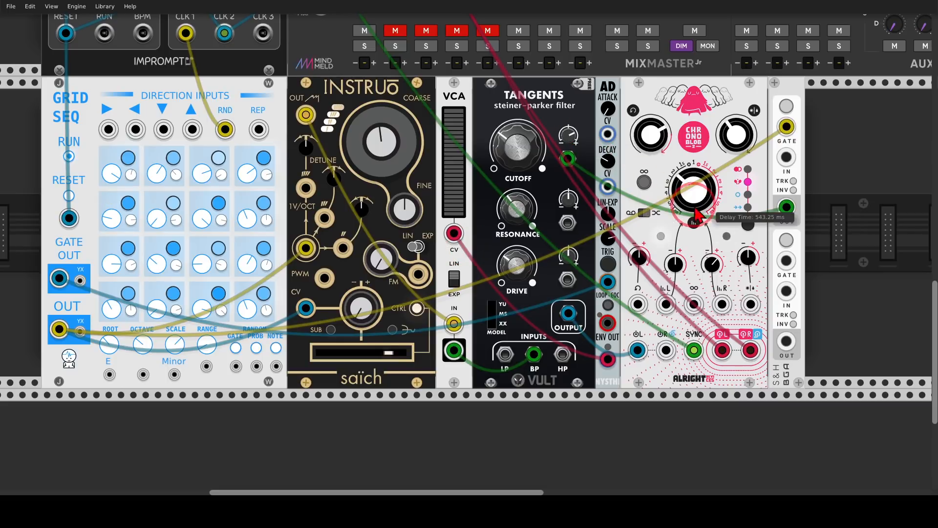
# Patch the two S&H outputs into the Chronoblob2's left and right delay time CVs, right amount 32.3%, and fine-tune the Tangents cutoff modulation
pyautogui.moveTo(666, 304); pyautogui.dragTo(784, 207)
pyautogui.moveTo(722, 304); pyautogui.dragTo(785, 341)
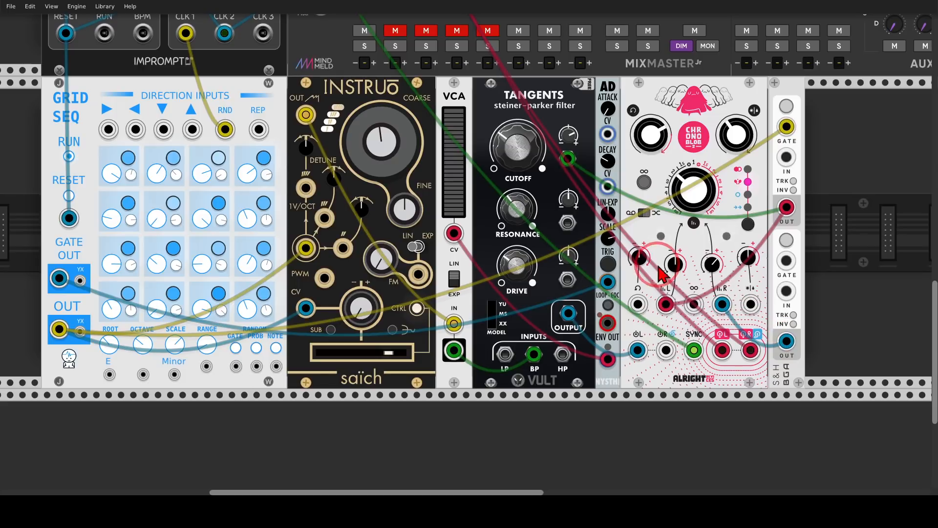
pyautogui.moveTo(709, 265); pyautogui.dragTo(707, 262)
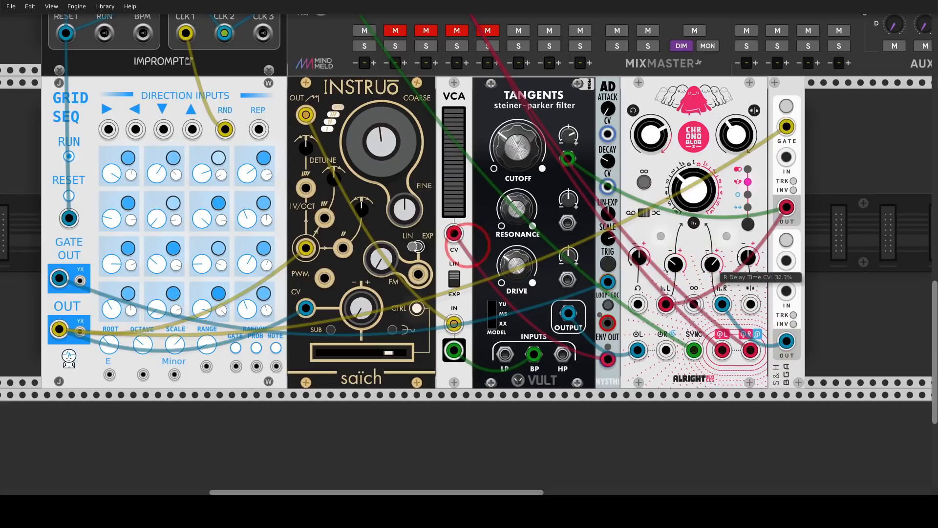
pyautogui.click(676, 264)
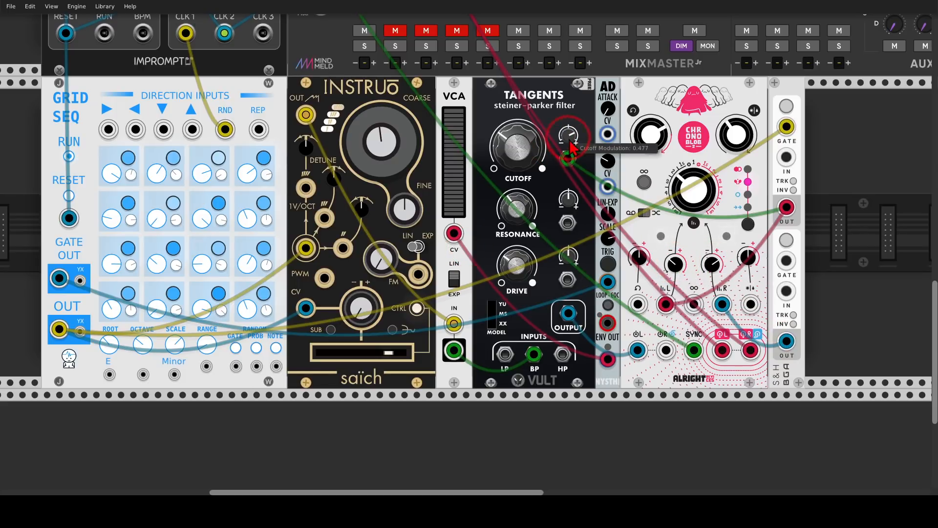
pyautogui.moveTo(563, 139); pyautogui.dragTo(563, 134)
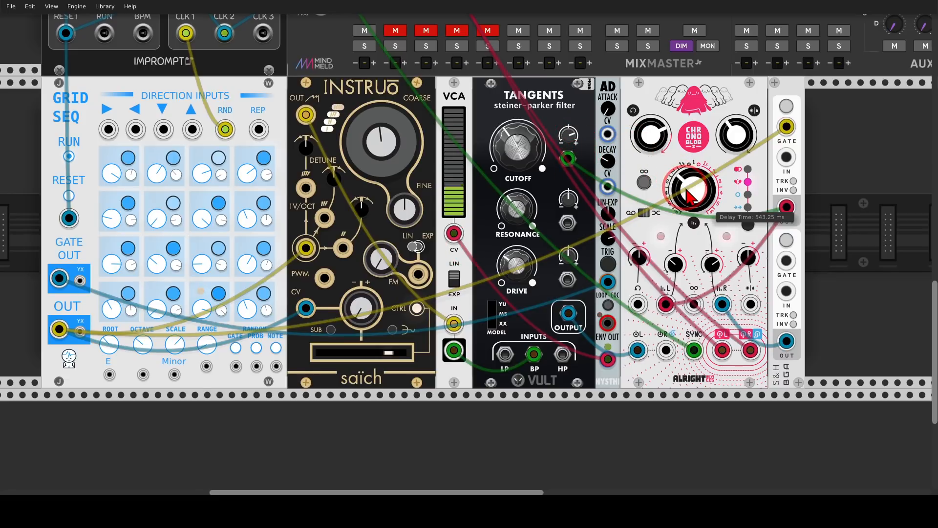
# Repatch the upper S&H's gate input to the Grid Seq's GATE OUT and readjust the Chronoblob2's delay time CV amounts
pyautogui.moveTo(786, 127); pyautogui.dragTo(772, 141)
pyautogui.moveTo(786, 127); pyautogui.dragTo(60, 279)
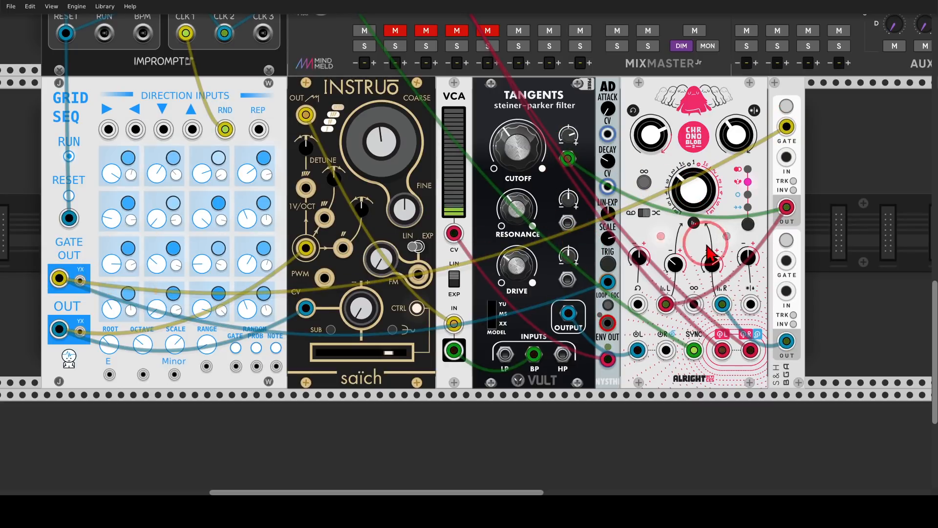
pyautogui.moveTo(710, 260); pyautogui.dragTo(673, 272)
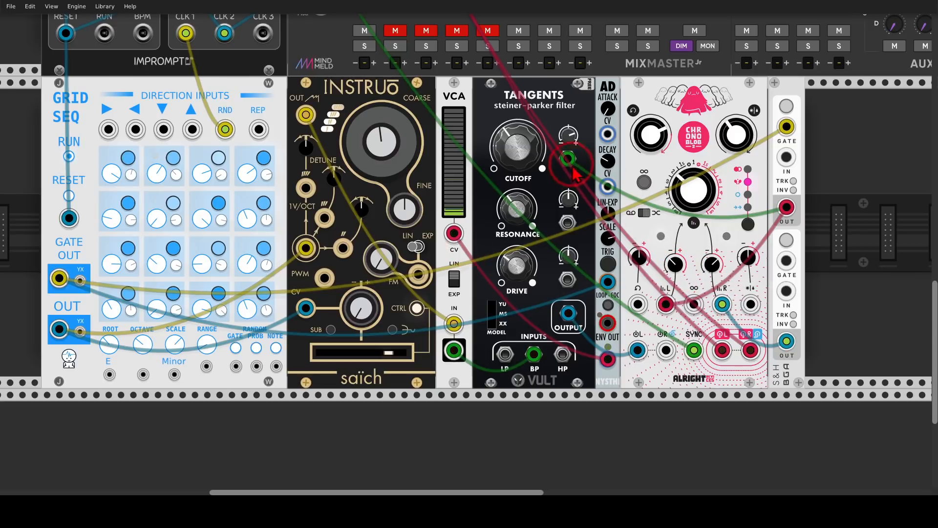
# Set the Tangents filter's cutoff to 0.344 and the Chronoblob2's feedback to about 88.5%
pyautogui.moveTo(526, 150); pyautogui.dragTo(529, 153)
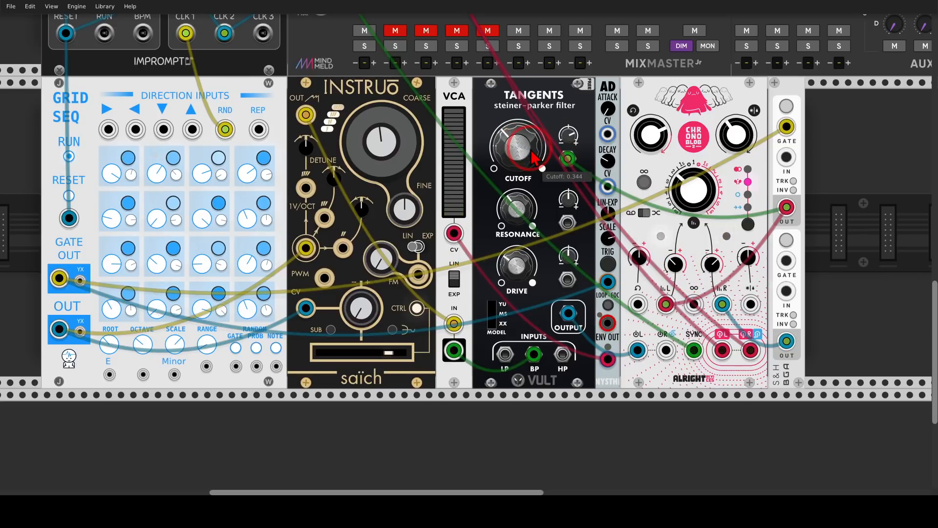
pyautogui.moveTo(656, 130); pyautogui.dragTo(656, 150)
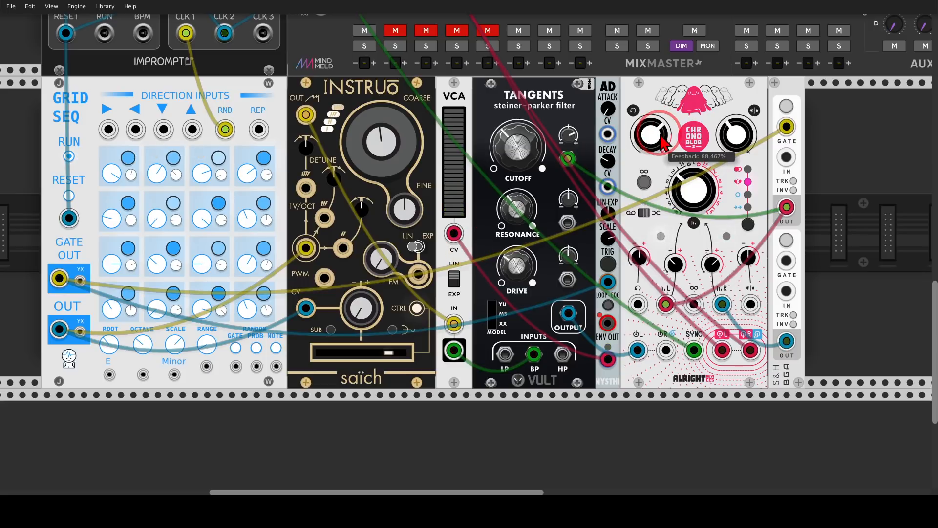
# Set mixer channel 1's Verb send on the AuxSpander to about -14.4 dB
pyautogui.scroll(-5, 663, 142)
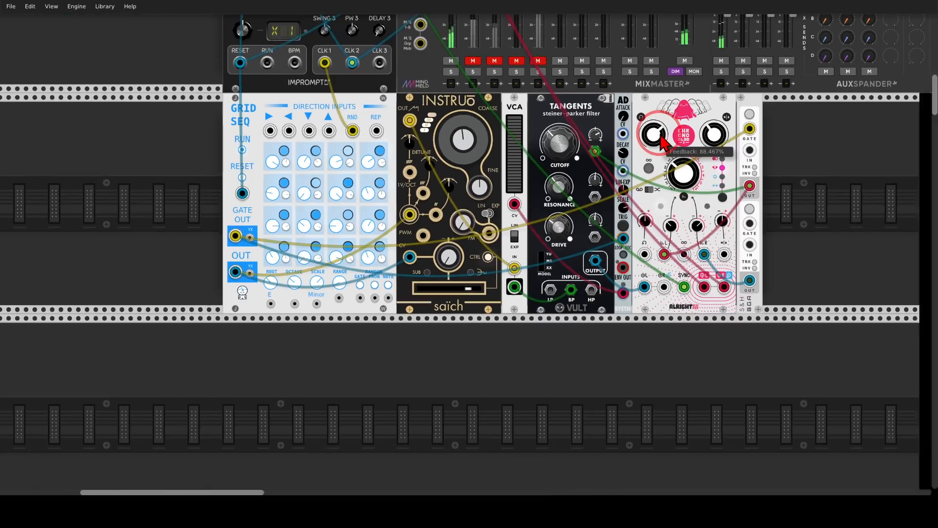
pyautogui.scroll(4, 640, 264)
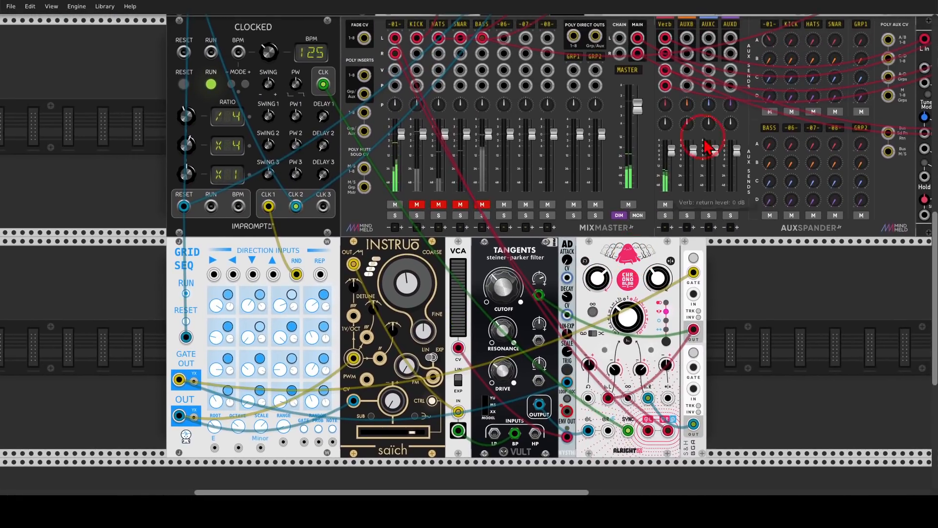
pyautogui.moveTo(766, 43); pyautogui.dragTo(766, 20)
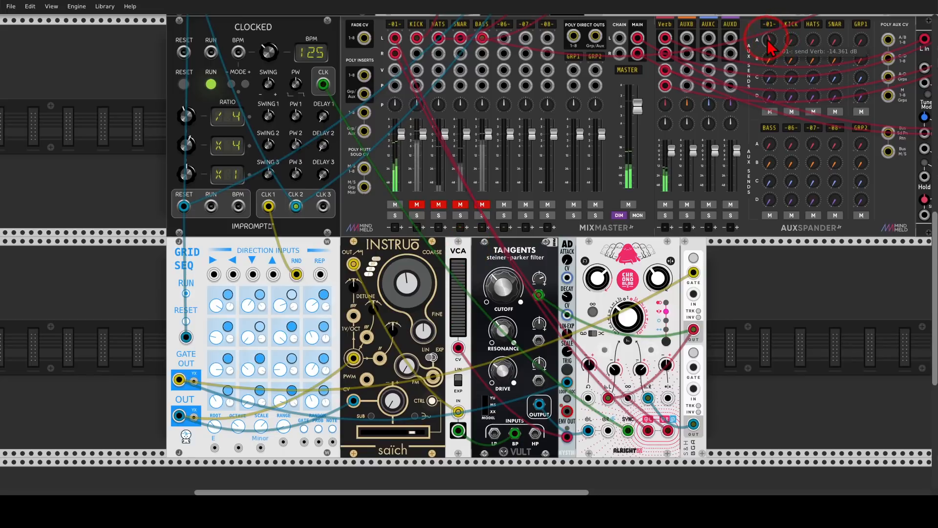
# Bring the drums into the mix by unmuting the KICK, HATS and SNAR channels on the MixMaster
pyautogui.scroll(-3, 498, 179)
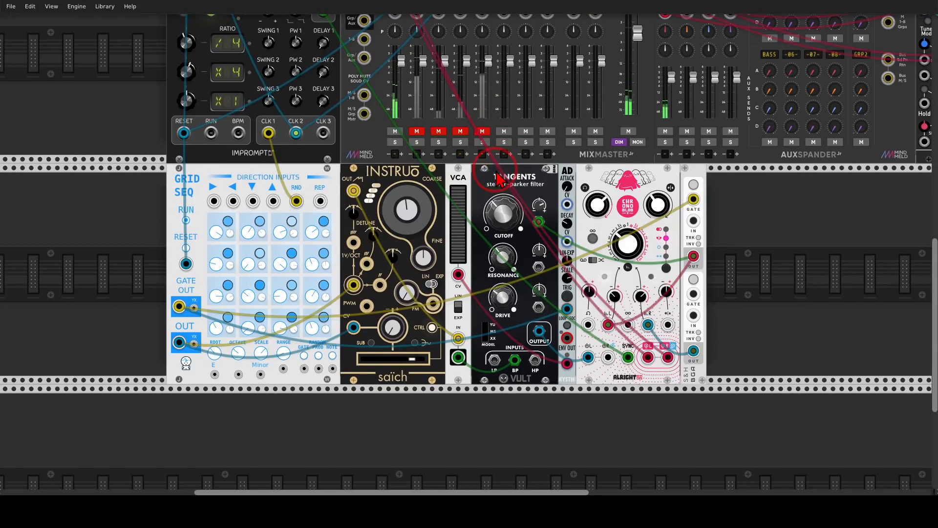
pyautogui.moveTo(499, 180); pyautogui.dragTo(521, 225)
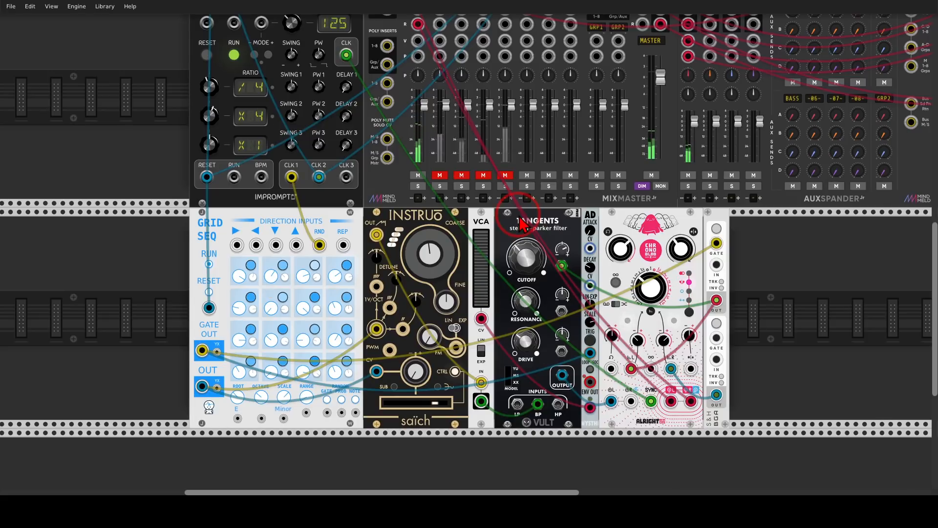
pyautogui.scroll(12, 521, 225)
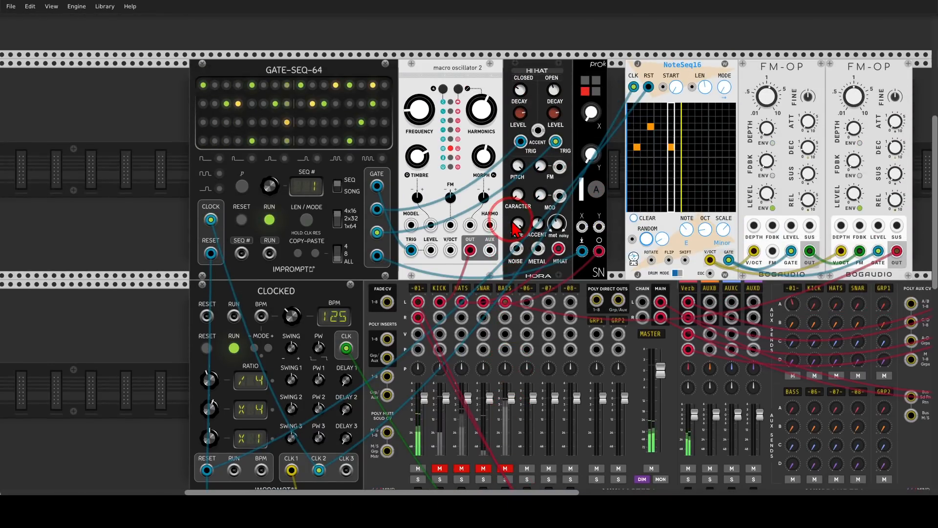
pyautogui.moveTo(331, 46)
pyautogui.mouseDown()
pyautogui.moveTo(355, 119)
pyautogui.moveTo(329, 41)
pyautogui.mouseUp()
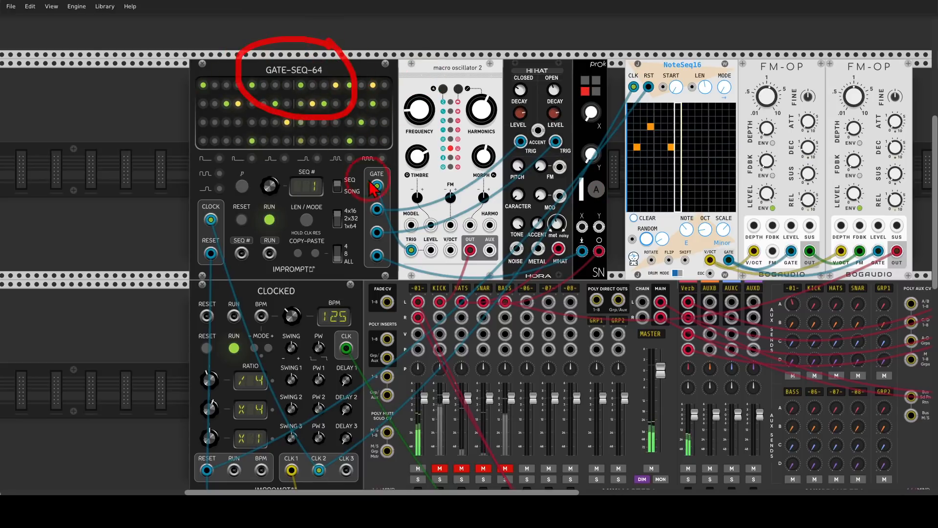
pyautogui.moveTo(374, 170)
pyautogui.mouseDown()
pyautogui.moveTo(445, 213)
pyautogui.moveTo(434, 238)
pyautogui.mouseUp()
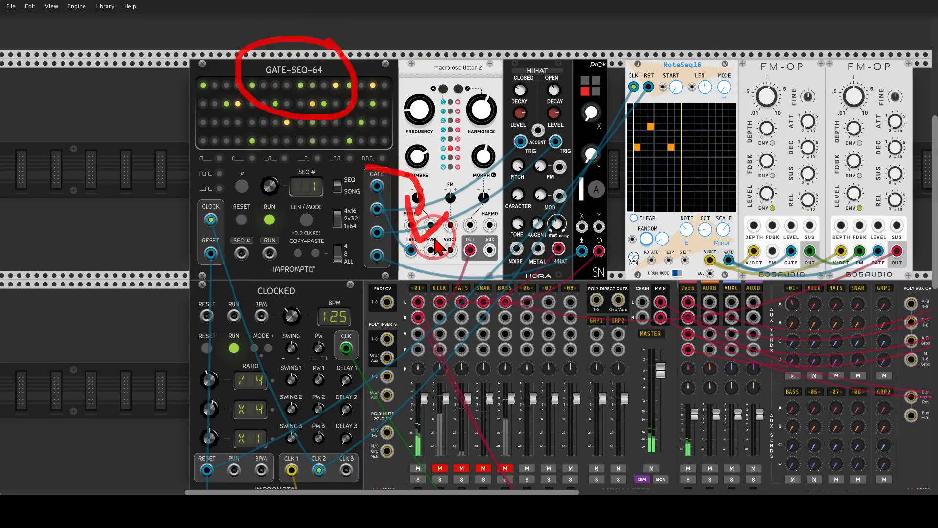
pyautogui.press('Escape')
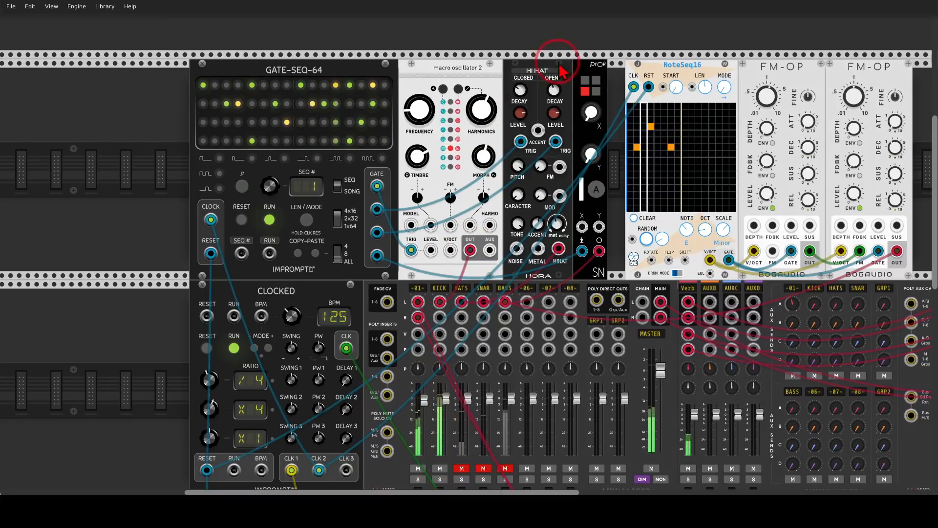
pyautogui.moveTo(560, 55)
pyautogui.mouseDown()
pyautogui.moveTo(569, 82)
pyautogui.moveTo(545, 46)
pyautogui.mouseUp()
pyautogui.press('Escape')
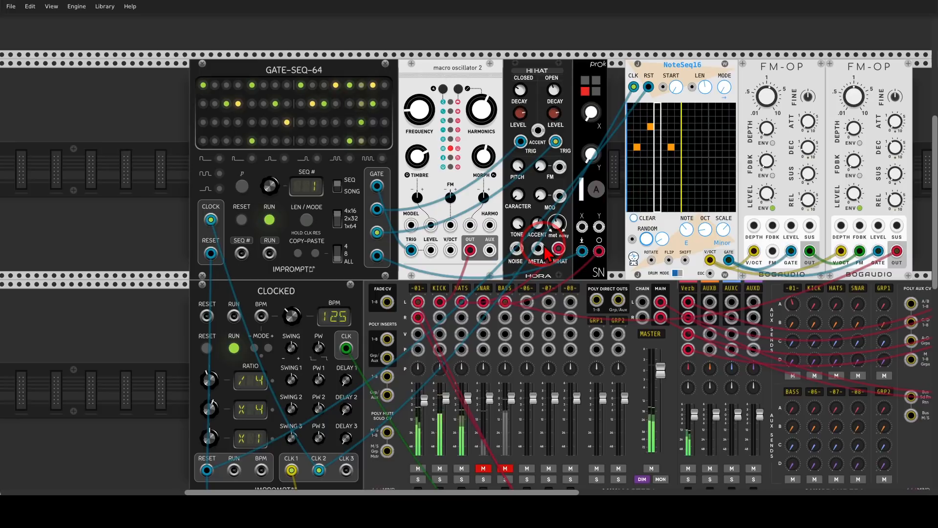
pyautogui.moveTo(602, 49)
pyautogui.mouseDown()
pyautogui.moveTo(577, 116)
pyautogui.moveTo(593, 45)
pyautogui.mouseUp()
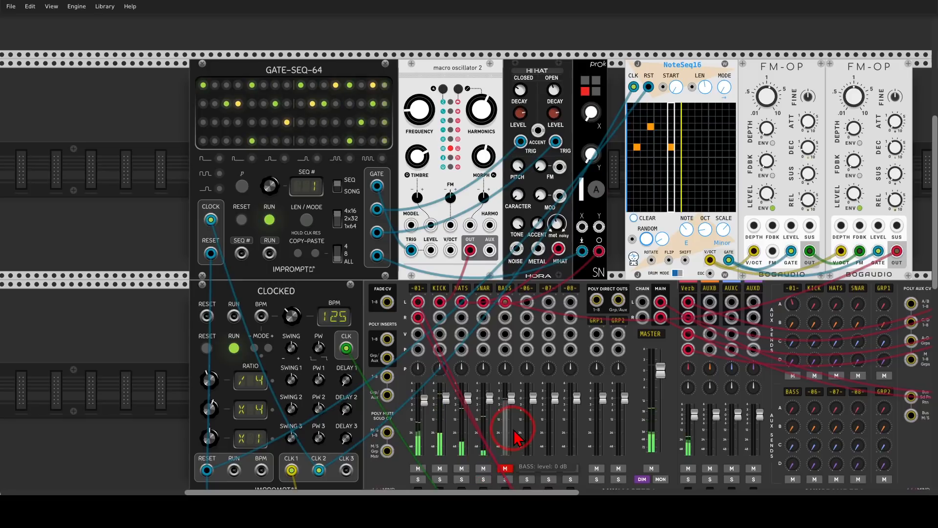
# Unmute the BASS channel fed by the NoteSeq16 and the two FM-OP modules
pyautogui.moveTo(578, 311); pyautogui.dragTo(483, 279)
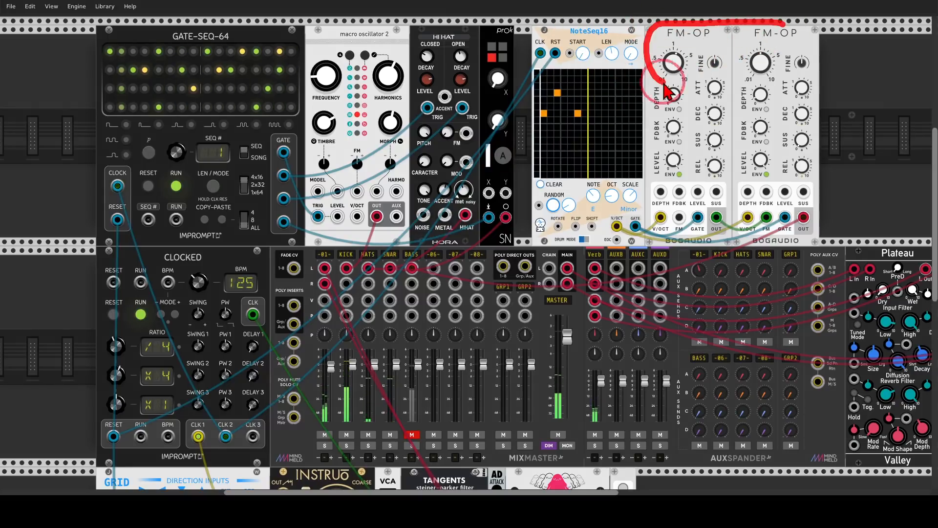
pyautogui.moveTo(713, 124)
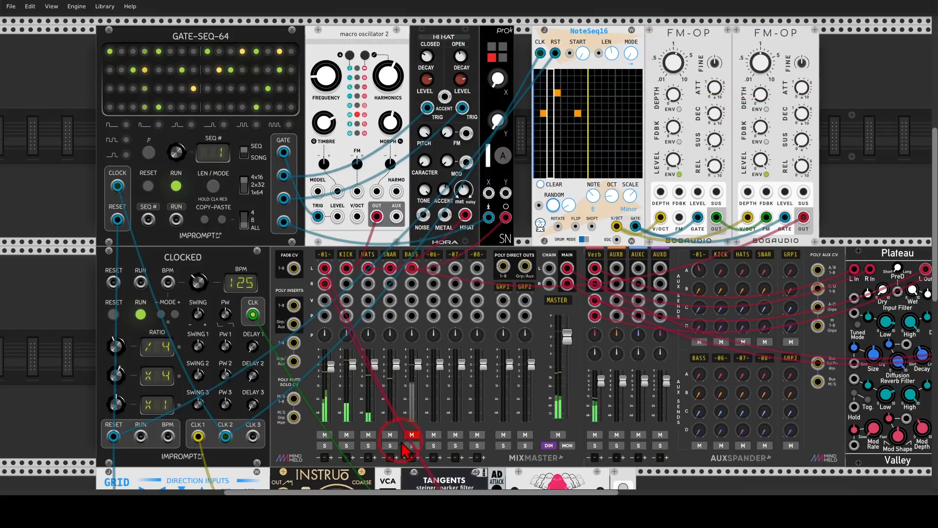
pyautogui.scroll(-5, 389, 395)
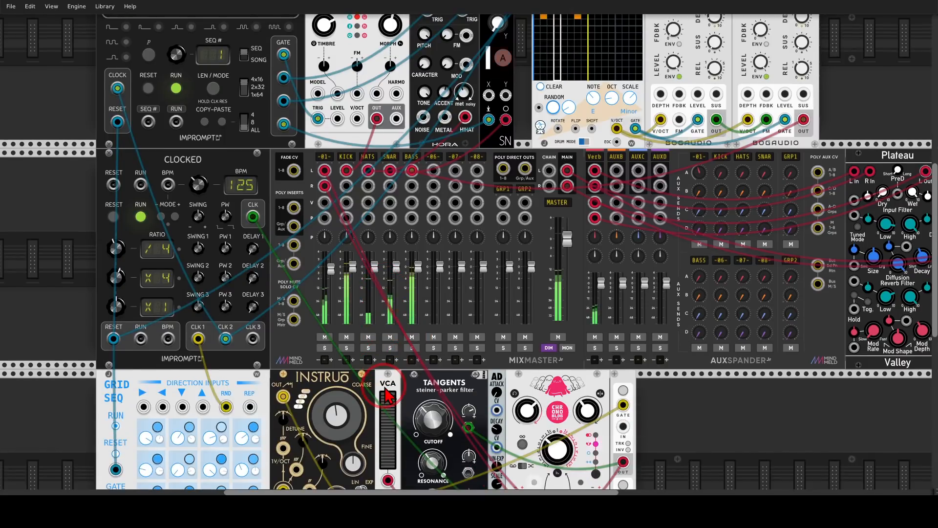
pyautogui.scroll(3, 417, 343)
pyautogui.moveTo(414, 337); pyautogui.dragTo(416, 334)
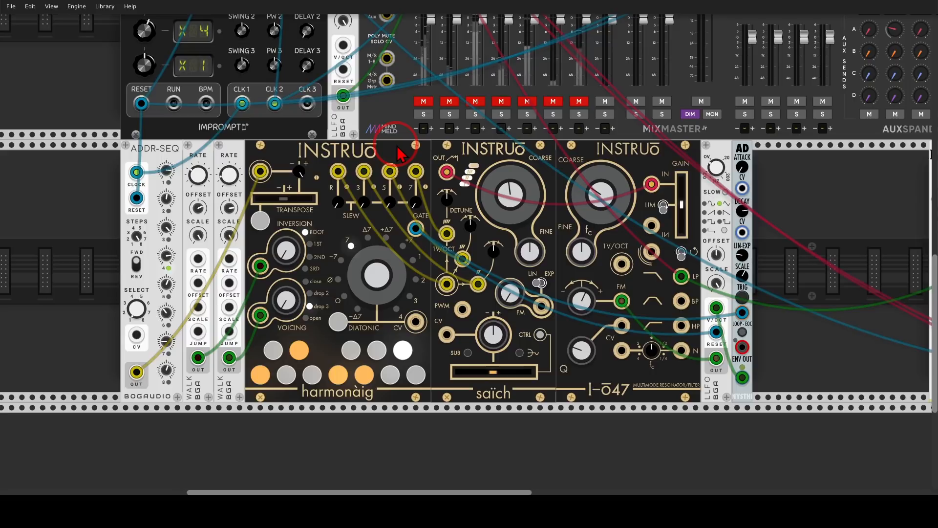
# Examine how the ADDR-SEQ and the two Walk modules drive the harmonàig's chords, inversion and voicing into the saïch and the I-ō47 filter
pyautogui.moveTo(385, 381)
pyautogui.mouseDown()
pyautogui.moveTo(381, 398)
pyautogui.moveTo(389, 376)
pyautogui.mouseUp()
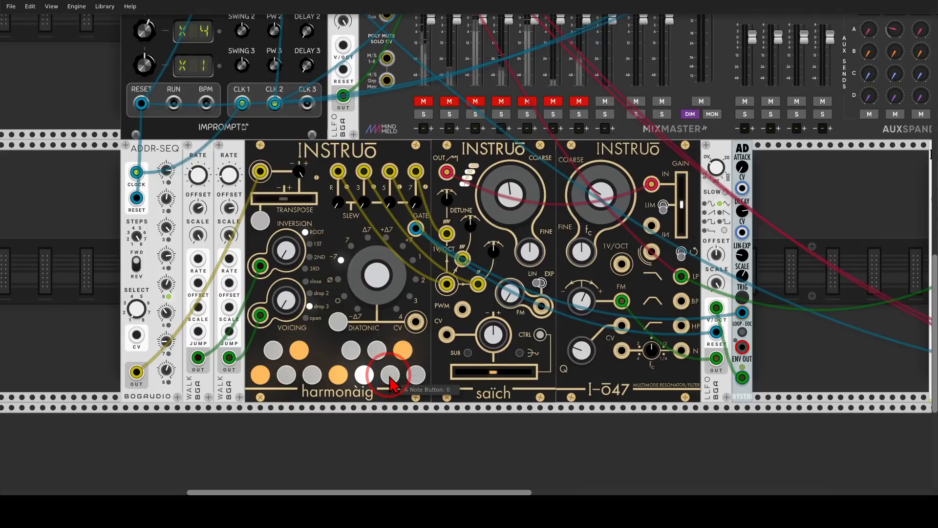
pyautogui.moveTo(179, 145); pyautogui.dragTo(182, 153)
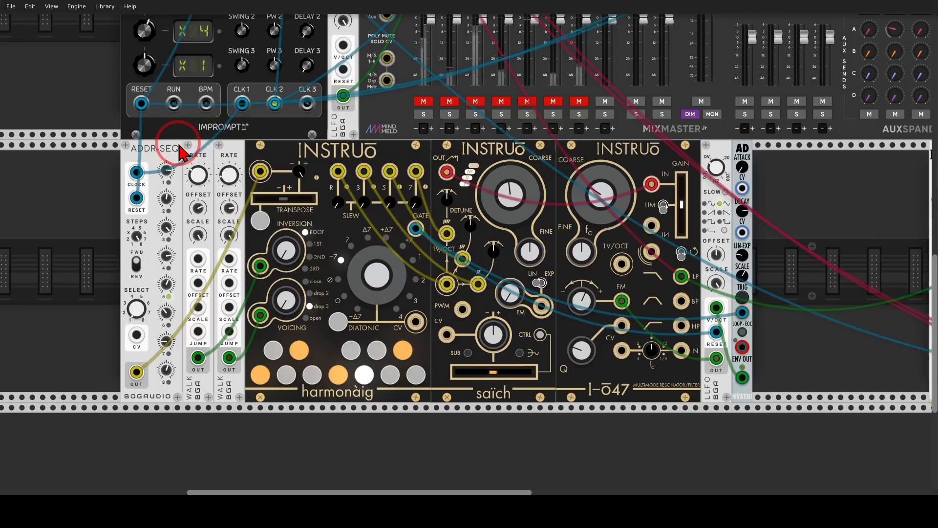
pyautogui.moveTo(422, 149)
pyautogui.mouseDown()
pyautogui.moveTo(386, 150)
pyautogui.moveTo(342, 183)
pyautogui.moveTo(420, 161)
pyautogui.mouseUp()
pyautogui.moveTo(414, 193)
pyautogui.mouseDown()
pyautogui.moveTo(445, 240)
pyautogui.moveTo(428, 256)
pyautogui.mouseUp()
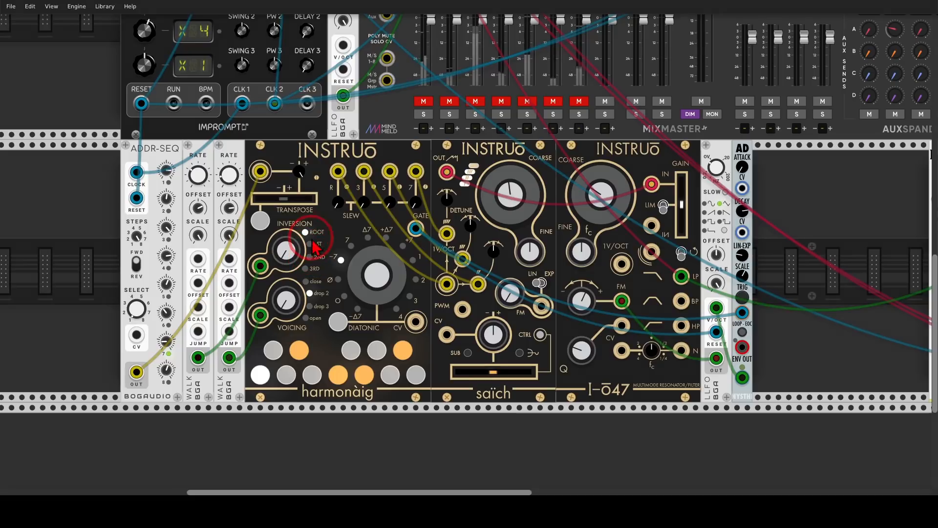
pyautogui.moveTo(311, 217); pyautogui.dragTo(317, 214)
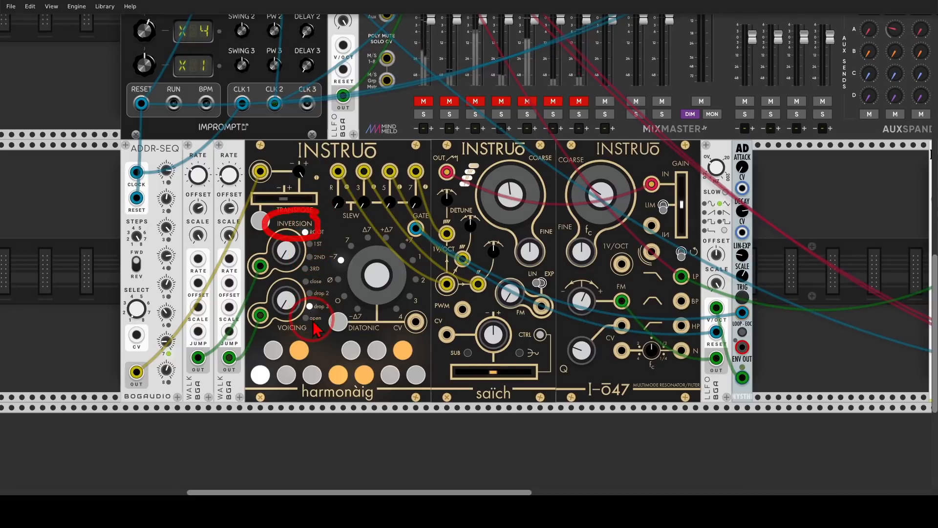
pyautogui.moveTo(317, 330)
pyautogui.mouseDown()
pyautogui.moveTo(271, 328)
pyautogui.moveTo(317, 328)
pyautogui.mouseUp()
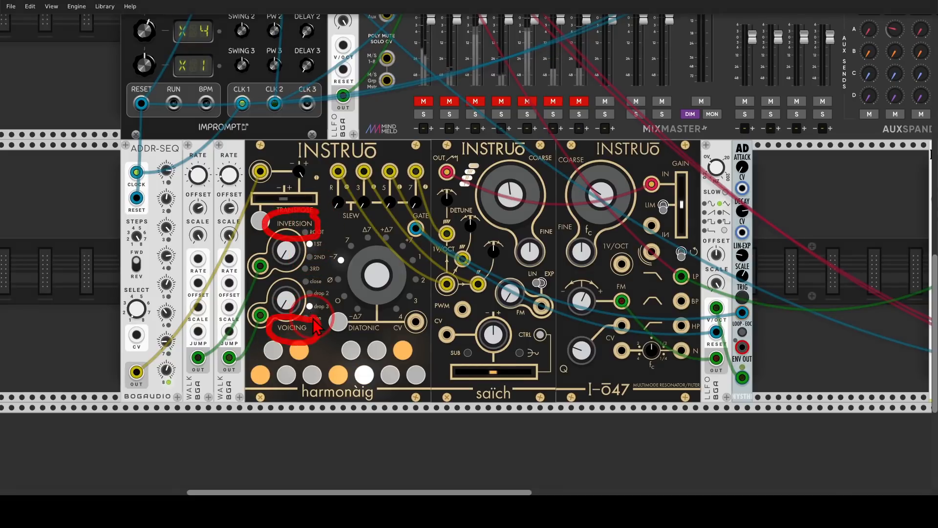
pyautogui.press('Escape')
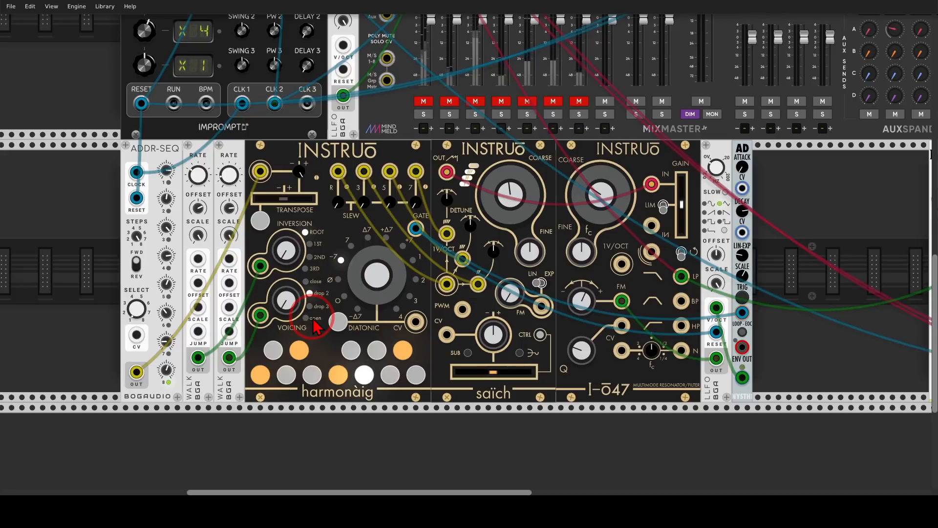
pyautogui.moveTo(627, 370)
pyautogui.mouseDown()
pyautogui.moveTo(582, 386)
pyautogui.moveTo(628, 416)
pyautogui.mouseUp()
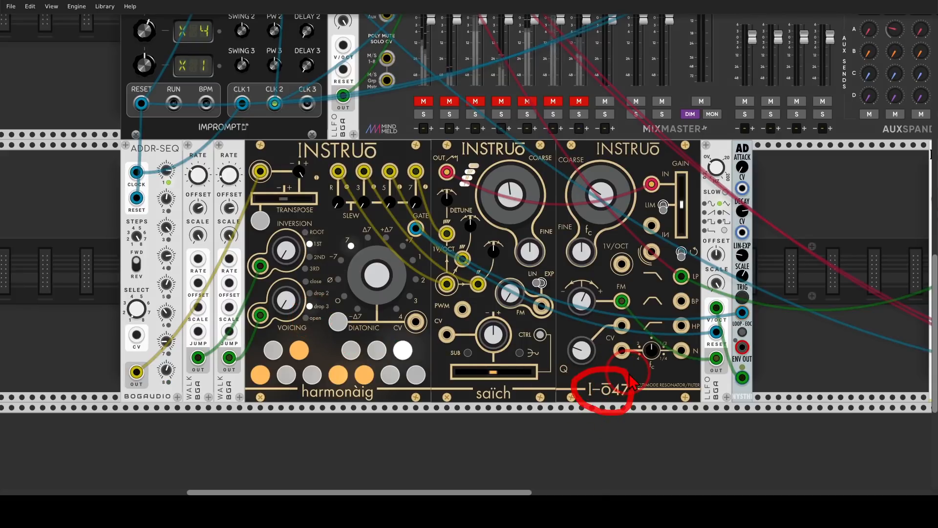
pyautogui.press('Escape')
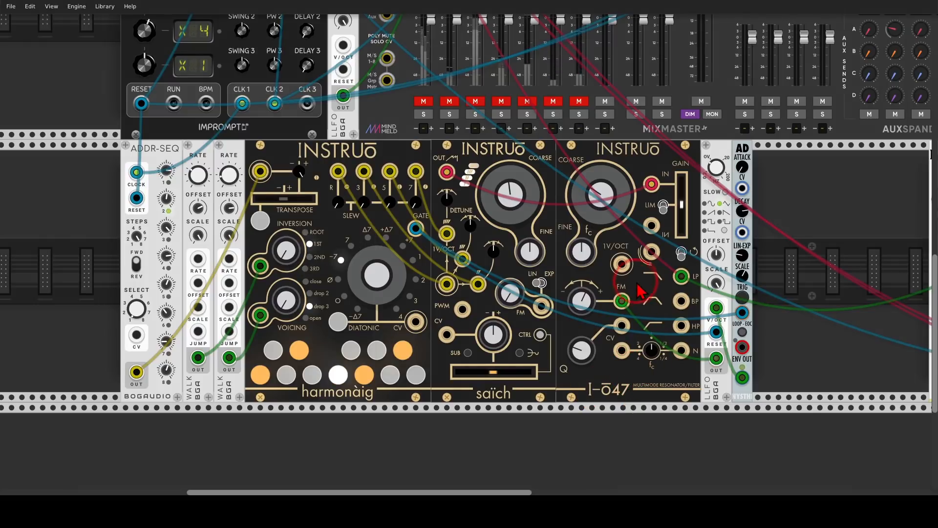
pyautogui.moveTo(596, 299); pyautogui.dragTo(642, 315)
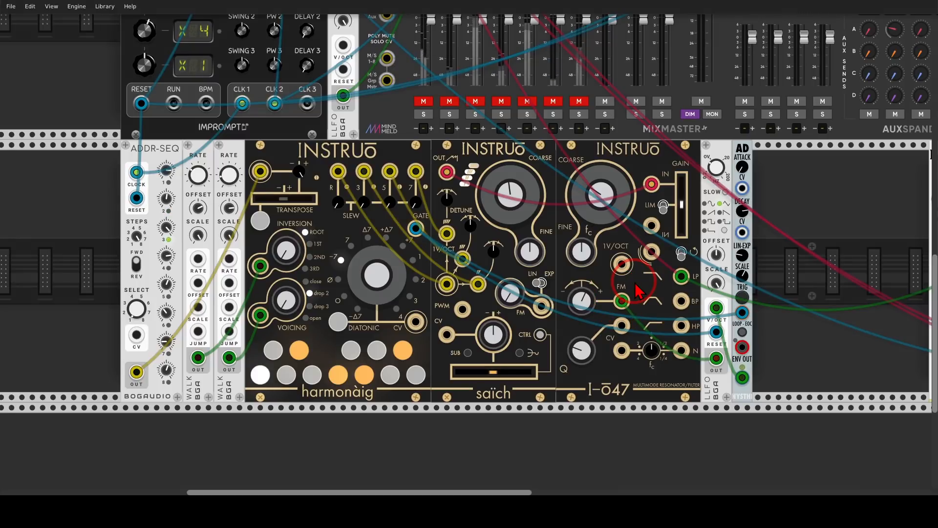
# Unmute the SAIC mixer channel, then tune the I-ō47 filter's coarse frequency and set its FM attenuverter to 0.177
pyautogui.moveTo(727, 290)
pyautogui.mouseDown()
pyautogui.moveTo(707, 295)
pyautogui.moveTo(704, 315)
pyautogui.moveTo(731, 335)
pyautogui.mouseUp()
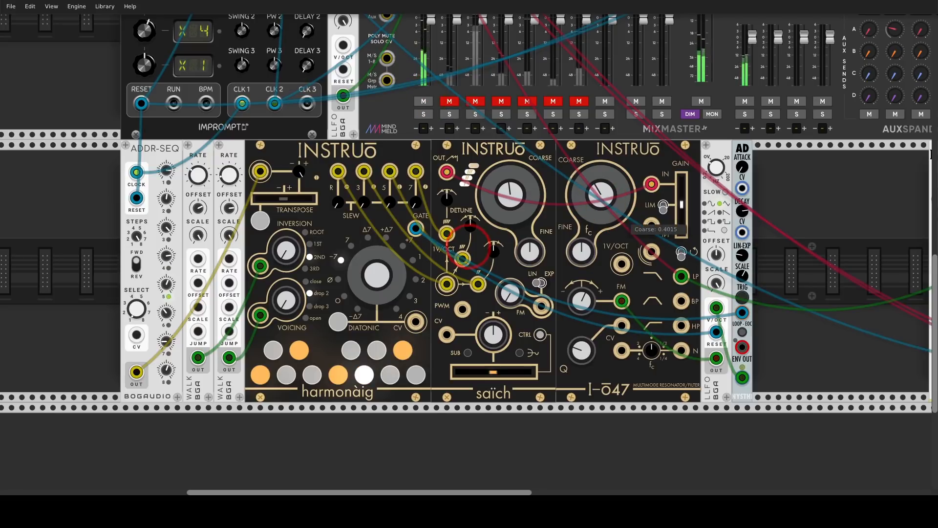
pyautogui.click(604, 202)
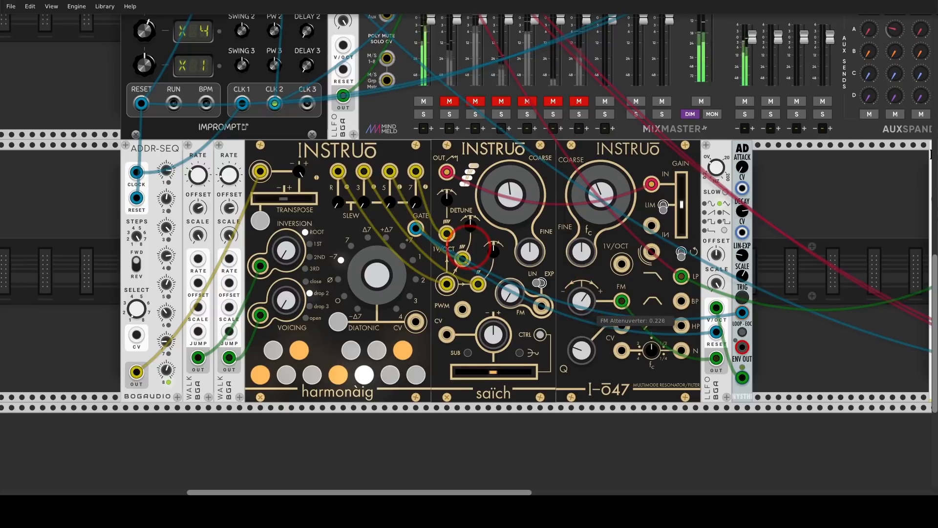
pyautogui.moveTo(581, 300); pyautogui.dragTo(582, 279)
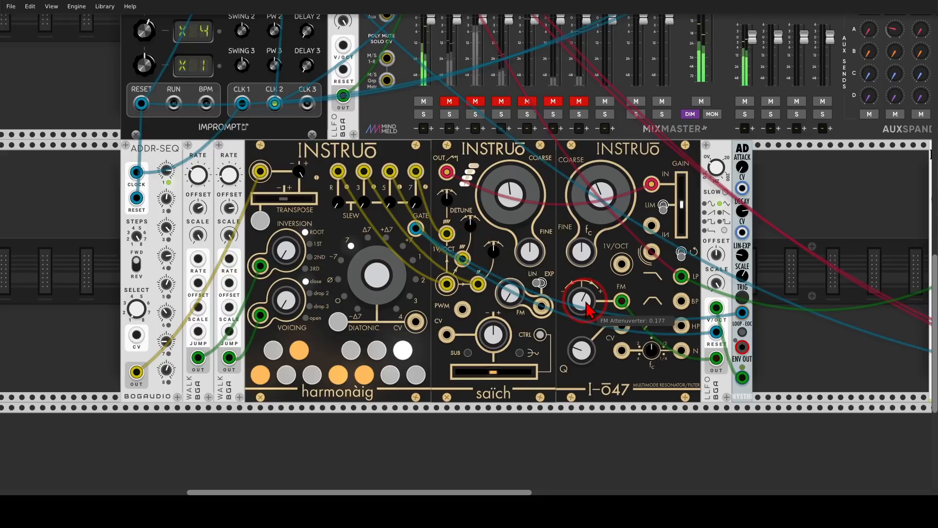
# Examine the LLFO patched into the SAIC channel's pan input and the saïch's CTRL and SUB controls
pyautogui.scroll(5, 372, 210)
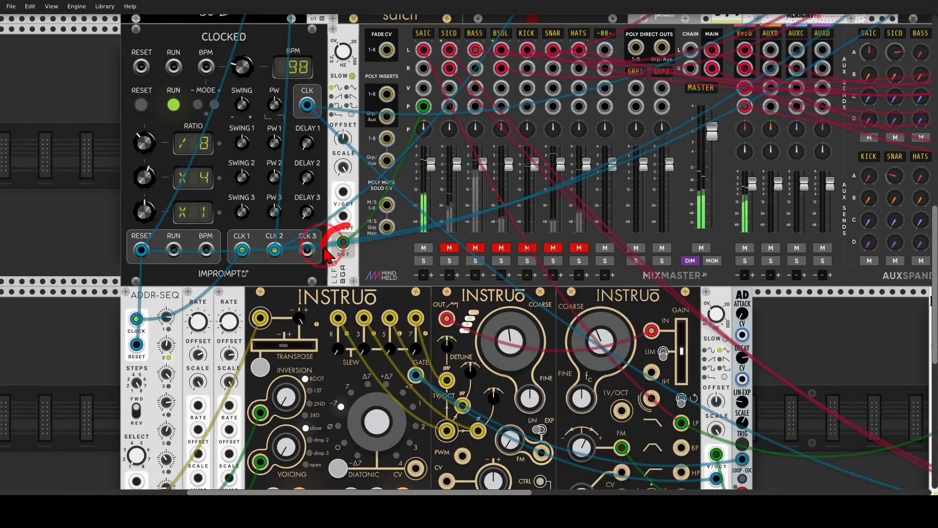
pyautogui.moveTo(326, 256)
pyautogui.mouseDown()
pyautogui.moveTo(353, 235)
pyautogui.moveTo(408, 147)
pyautogui.moveTo(400, 117)
pyautogui.moveTo(423, 139)
pyautogui.mouseUp()
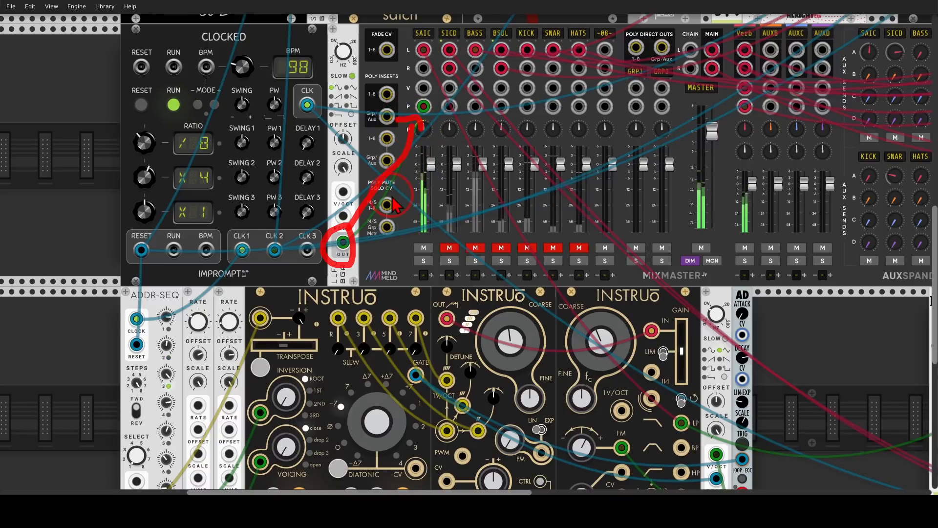
pyautogui.scroll(-5, 395, 204)
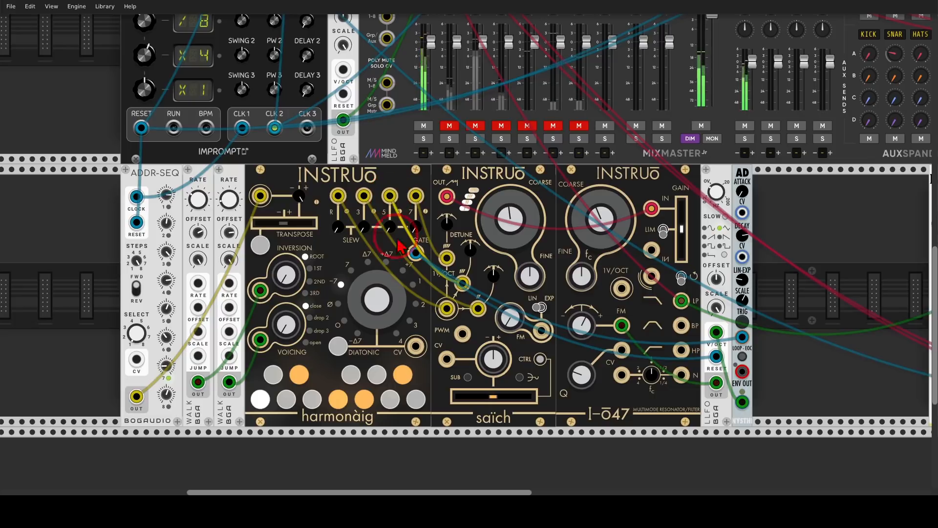
pyautogui.moveTo(481, 366)
pyautogui.mouseDown()
pyautogui.moveTo(446, 370)
pyautogui.moveTo(475, 385)
pyautogui.moveTo(481, 371)
pyautogui.moveTo(515, 381)
pyautogui.mouseUp()
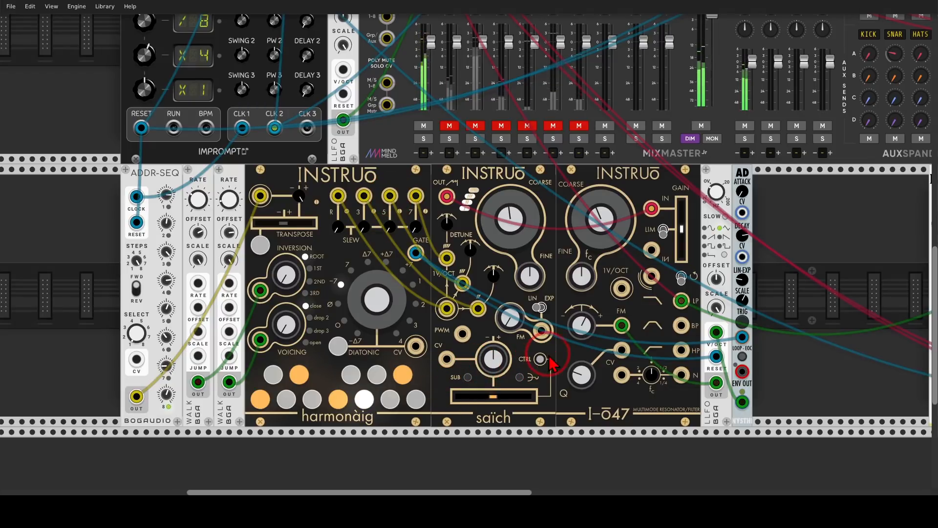
pyautogui.moveTo(547, 342)
pyautogui.mouseDown()
pyautogui.moveTo(546, 360)
pyautogui.moveTo(542, 353)
pyautogui.mouseUp()
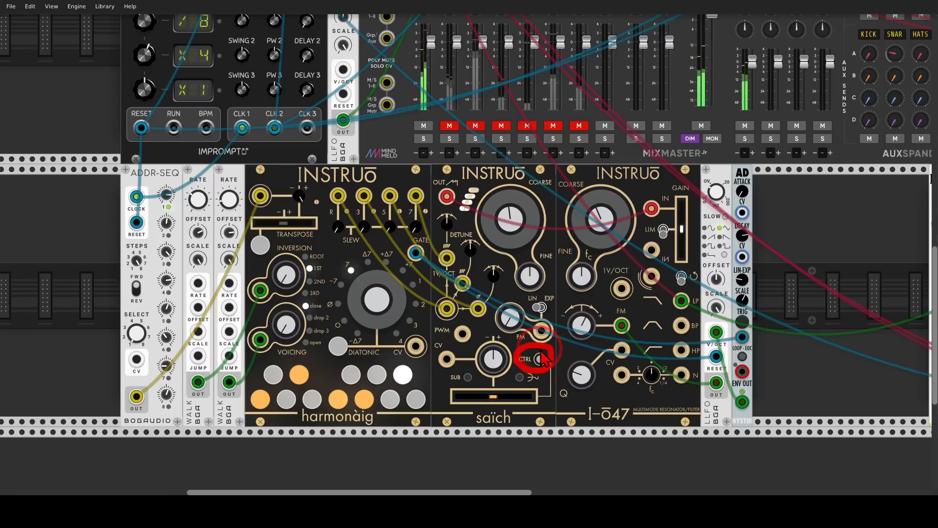
pyautogui.click(469, 377)
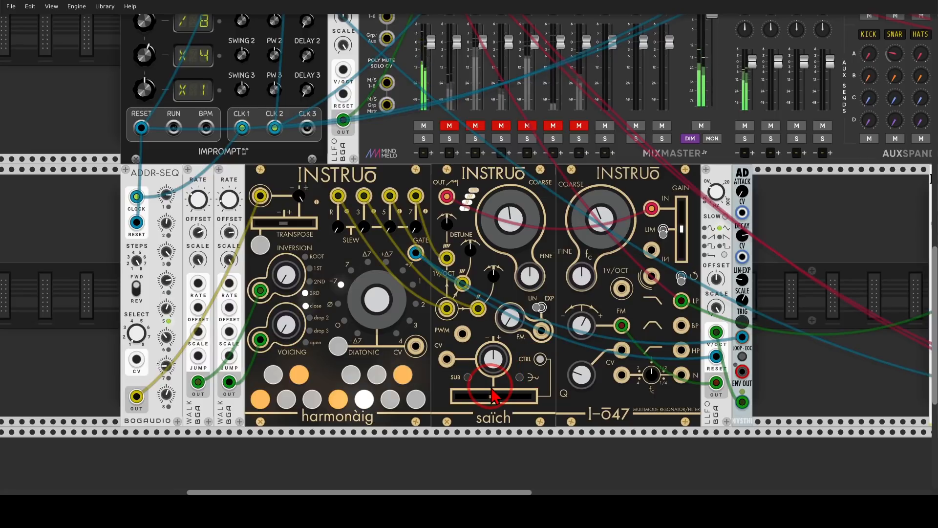
# Set the saïch's mix profile to Odds to Evens, then sweep the mix profile fader end to end and re-centre it
pyautogui.rightClick(492, 182)
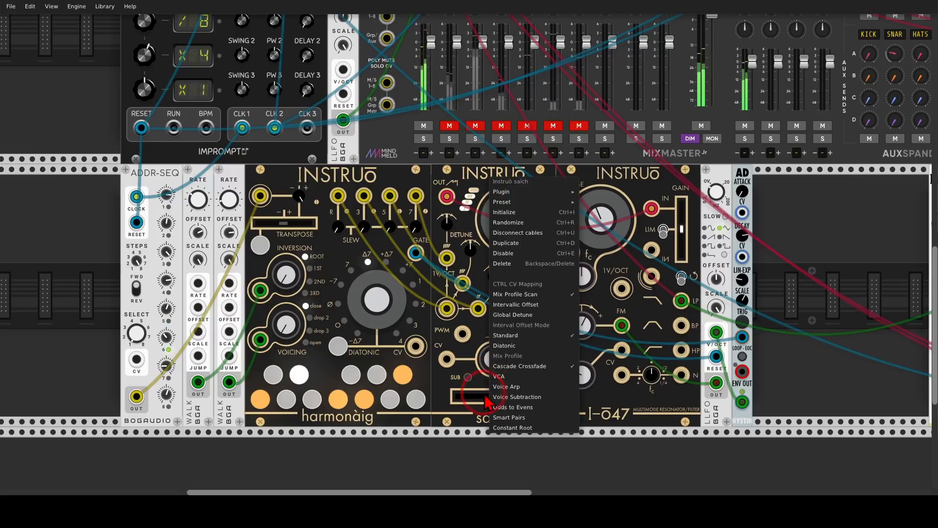
pyautogui.click(524, 407)
pyautogui.moveTo(494, 398); pyautogui.dragTo(460, 394)
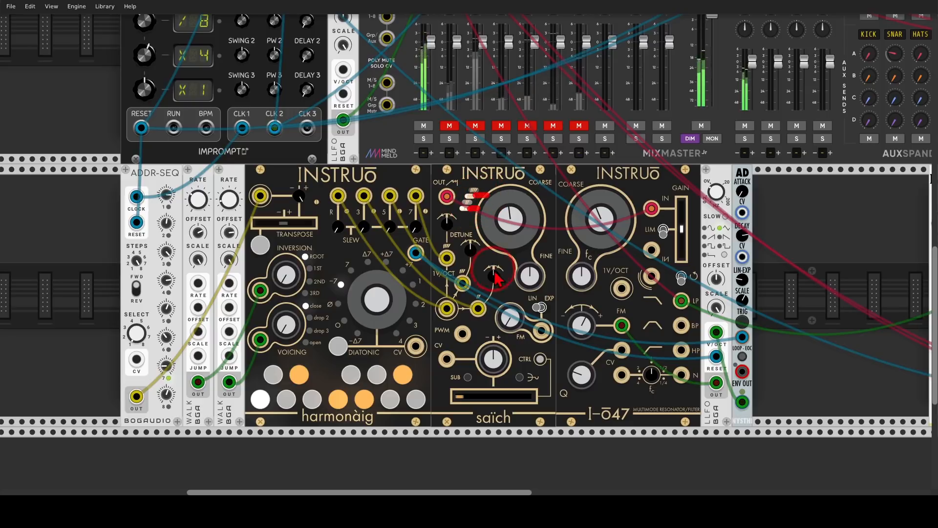
pyautogui.moveTo(461, 396); pyautogui.dragTo(527, 396)
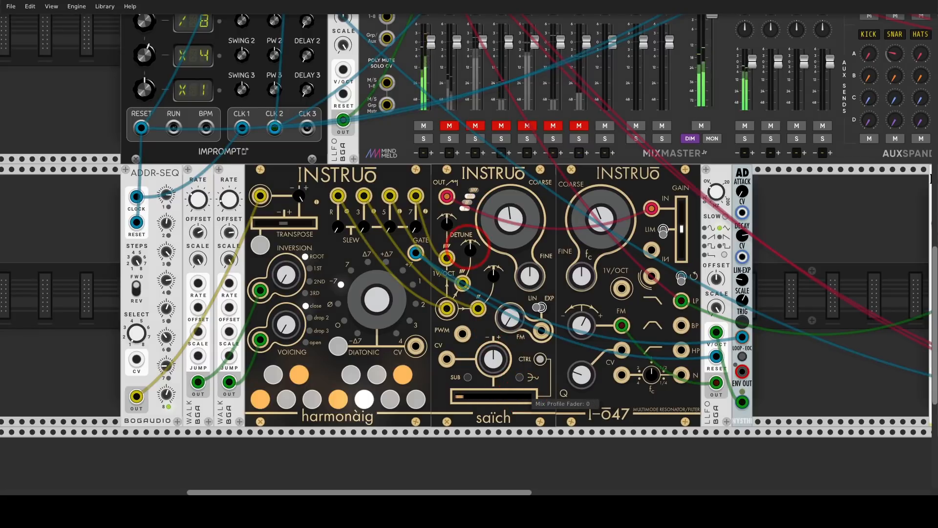
pyautogui.doubleClick(529, 403)
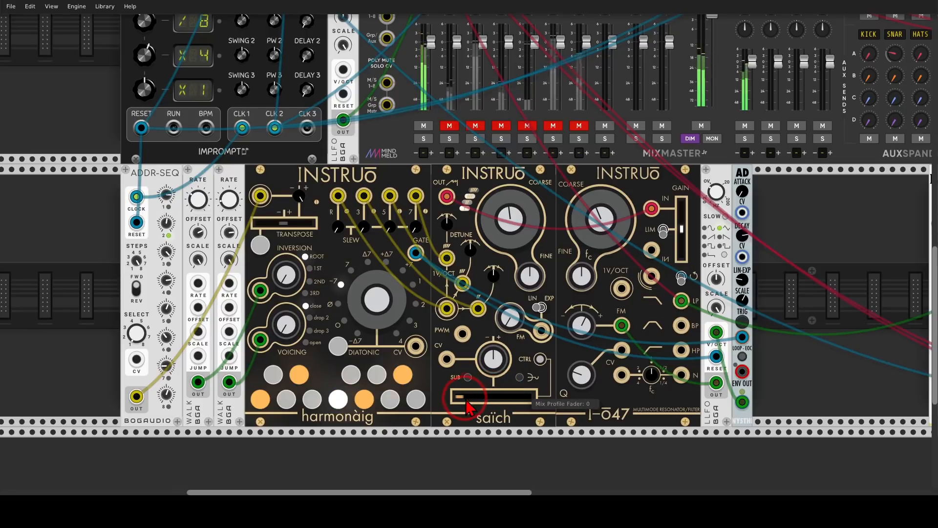
pyautogui.moveTo(463, 396); pyautogui.dragTo(463, 396)
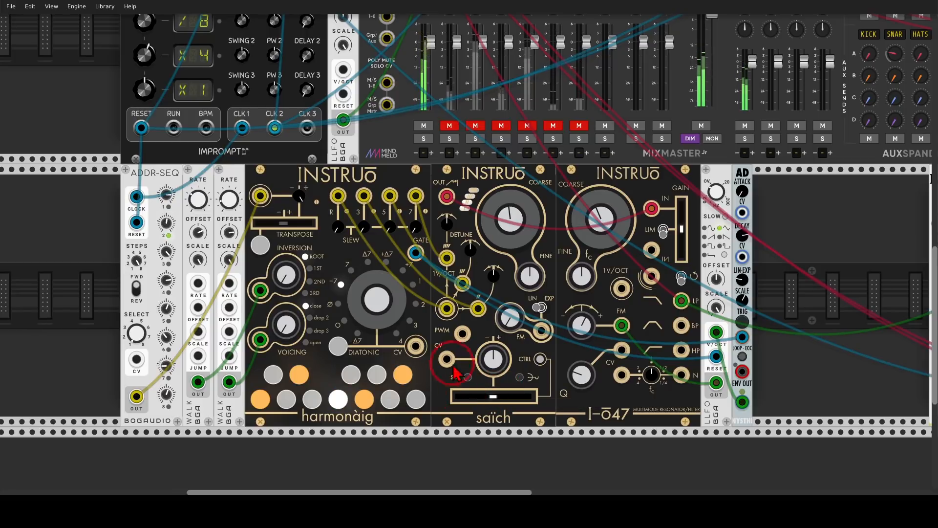
# Modulate the saïch's mix profile from the LLFO output by raising its CV attenuverter, and raise the I-ō47 filter's coarse frequency
pyautogui.moveTo(446, 364); pyautogui.dragTo(716, 382)
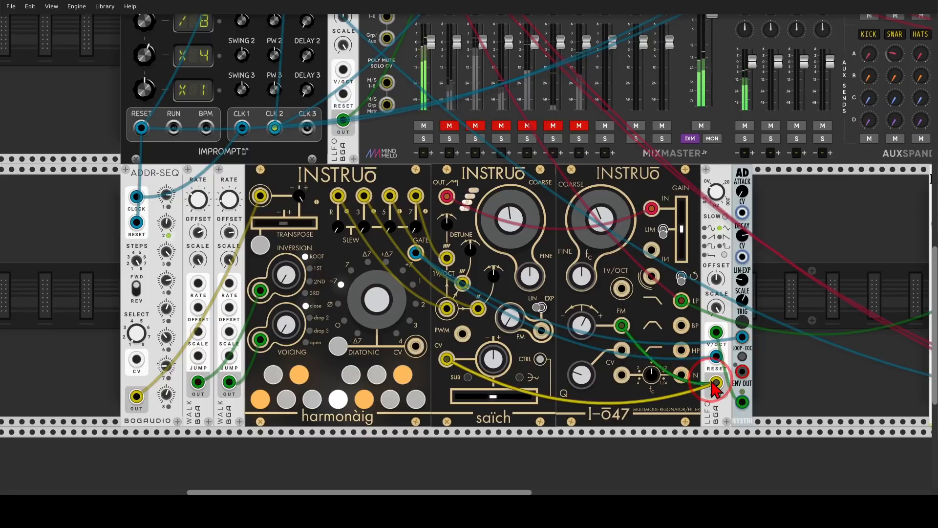
pyautogui.moveTo(503, 365); pyautogui.dragTo(503, 357)
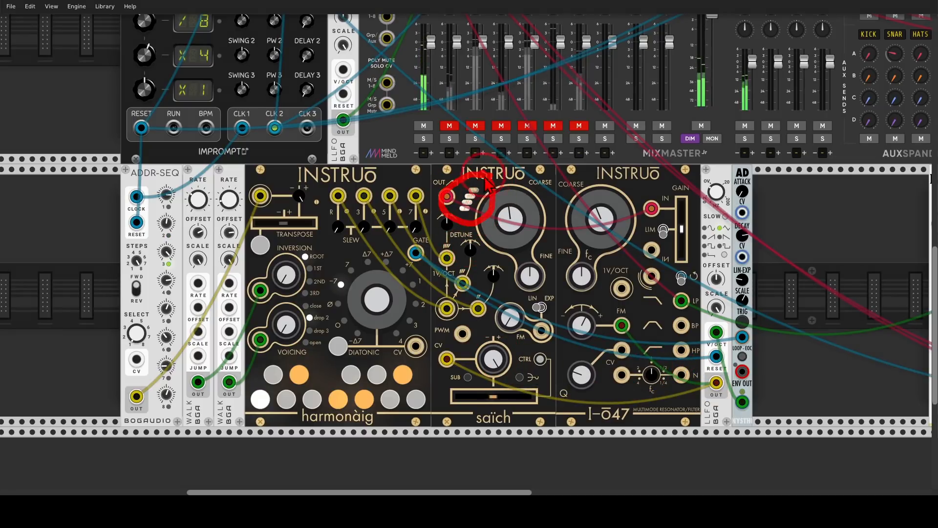
pyautogui.moveTo(511, 209)
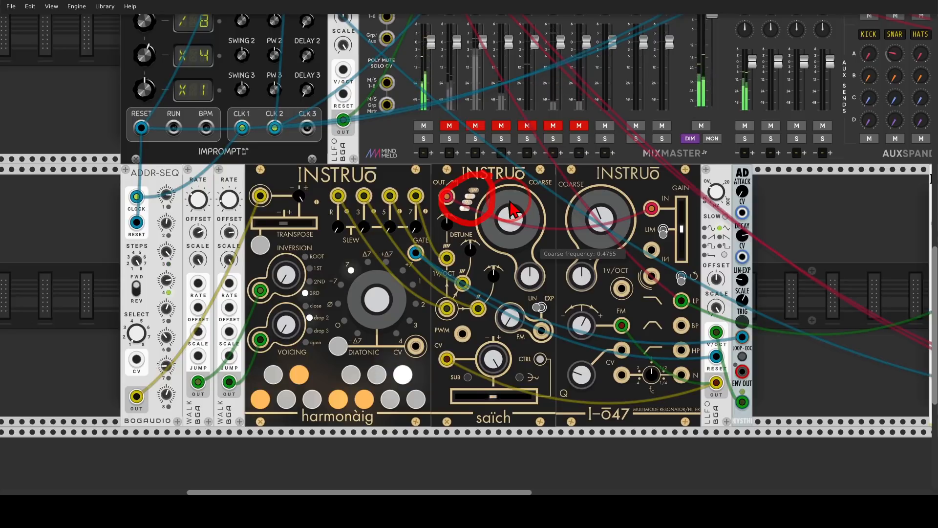
pyautogui.moveTo(587, 214); pyautogui.dragTo(586, 180)
pyautogui.moveTo(601, 217); pyautogui.dragTo(601, 198)
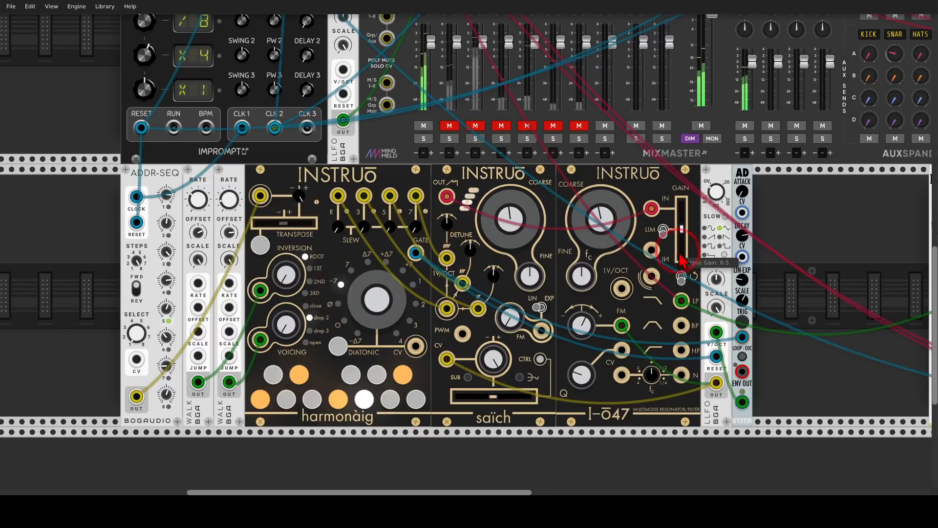
# Examine how the LALA crossover splits the I-ō47's signal and feeds its high band into the Chronoblob delay
pyautogui.moveTo(778, 268); pyautogui.dragTo(413, 244)
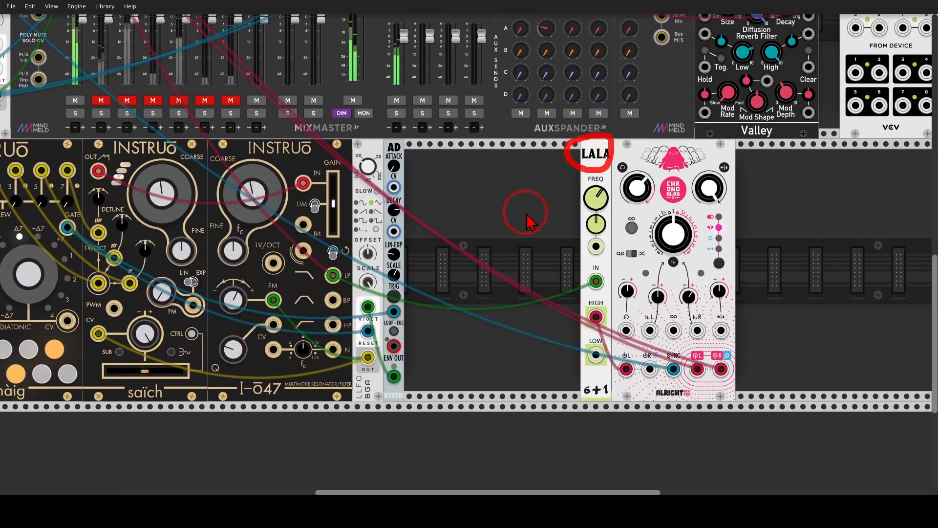
pyautogui.moveTo(596, 204)
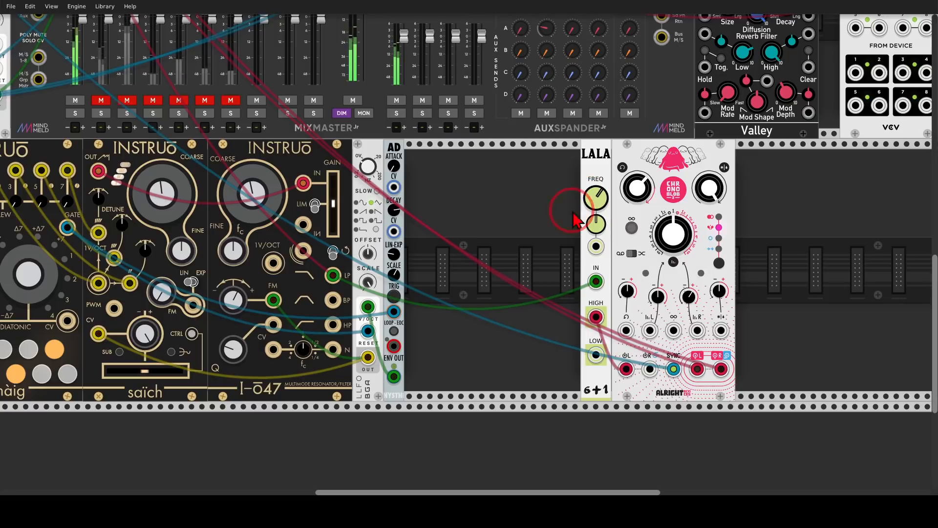
pyautogui.moveTo(576, 315); pyautogui.dragTo(583, 316)
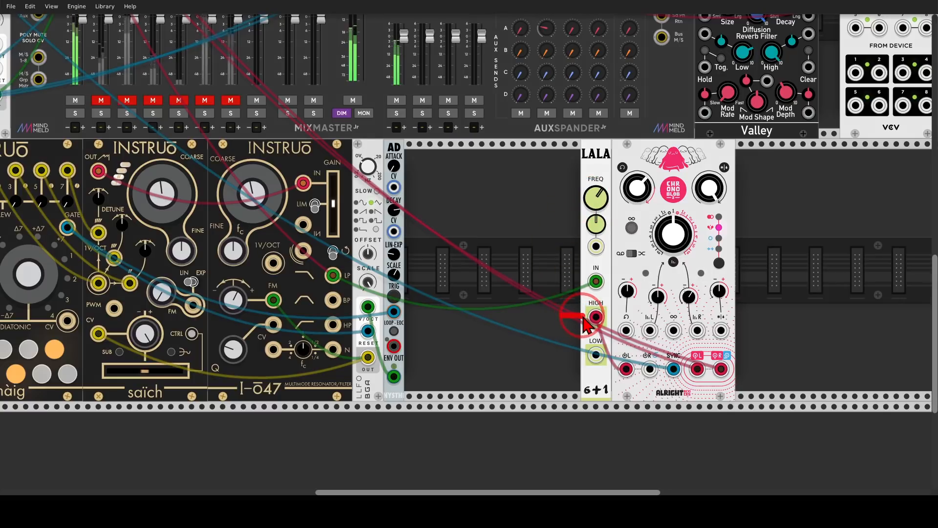
pyautogui.moveTo(561, 353); pyautogui.dragTo(583, 355)
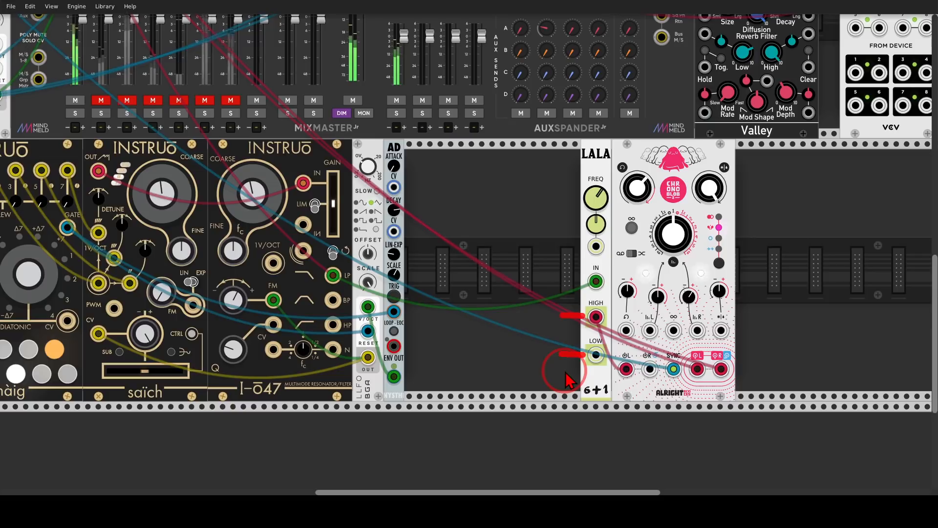
pyautogui.moveTo(609, 297)
pyautogui.mouseDown()
pyautogui.moveTo(573, 322)
pyautogui.moveTo(606, 345)
pyautogui.moveTo(618, 298)
pyautogui.moveTo(616, 337)
pyautogui.moveTo(627, 345)
pyautogui.moveTo(611, 346)
pyautogui.mouseUp()
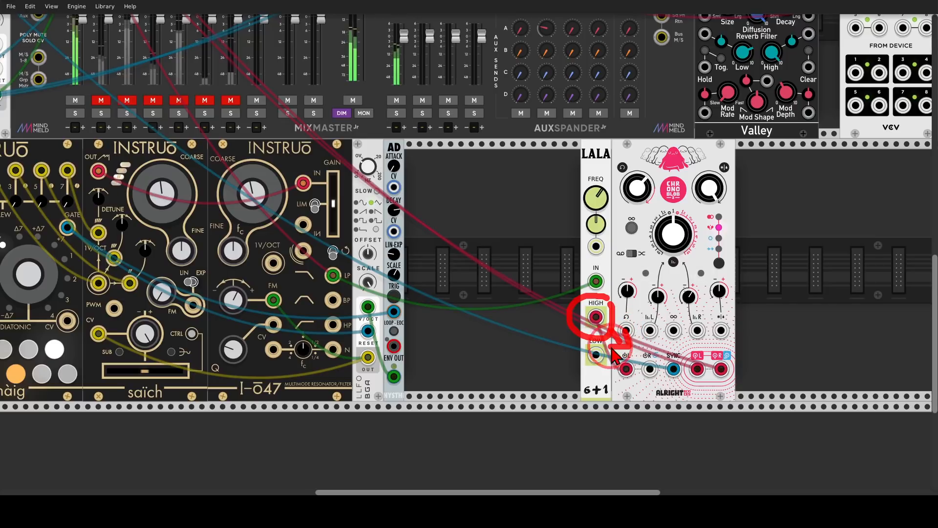
pyautogui.press('Escape')
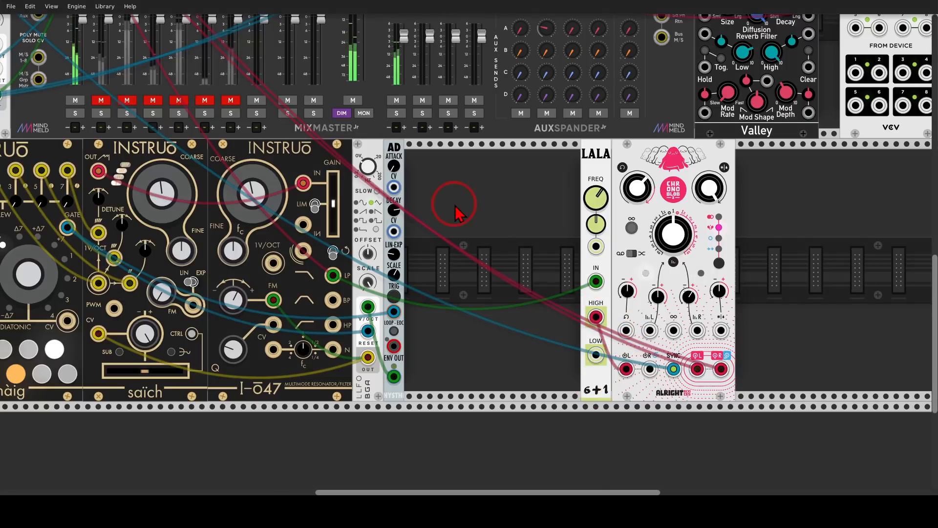
# Unmute the SICD mixer channel, then tune the I-ō47's coarse frequency to 0.4345 and adjust its FM attenuverter
pyautogui.moveTo(456, 205)
pyautogui.mouseDown()
pyautogui.moveTo(588, 226)
pyautogui.moveTo(624, 283)
pyautogui.mouseUp()
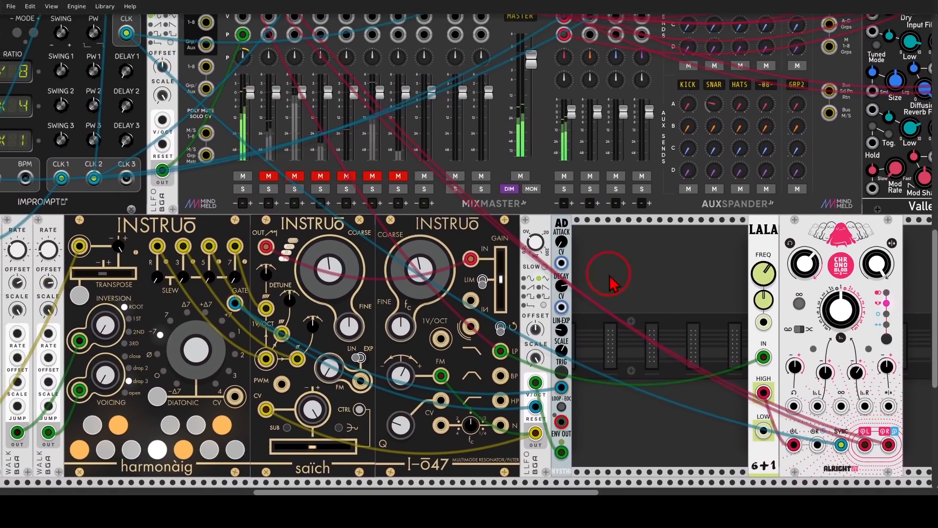
pyautogui.click(269, 175)
pyautogui.moveTo(419, 272); pyautogui.dragTo(423, 313)
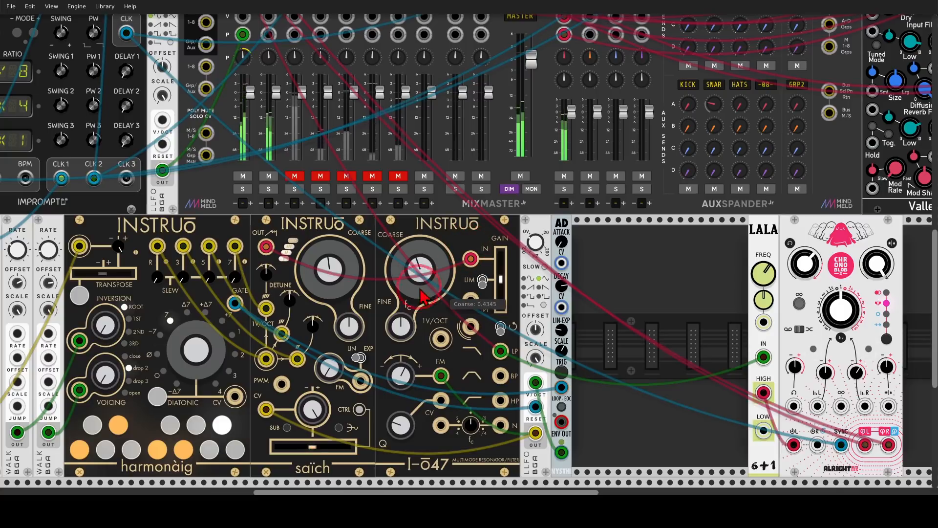
pyautogui.moveTo(402, 379); pyautogui.dragTo(402, 342)
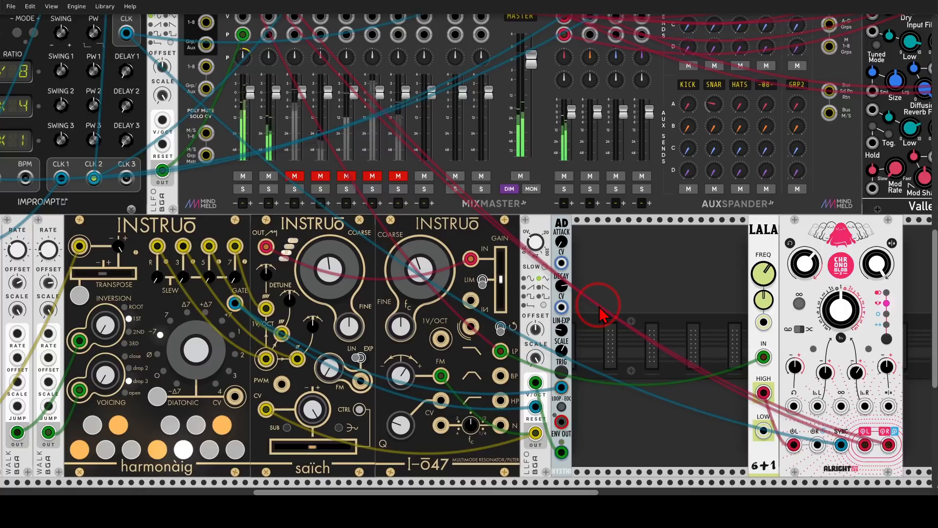
# Examine how the modulo sequencer drives the saïch bass voice through the Autinn Bass filter and the Thorns distortion
pyautogui.scroll(10, 601, 241)
pyautogui.hscroll(-6, 601, 242)
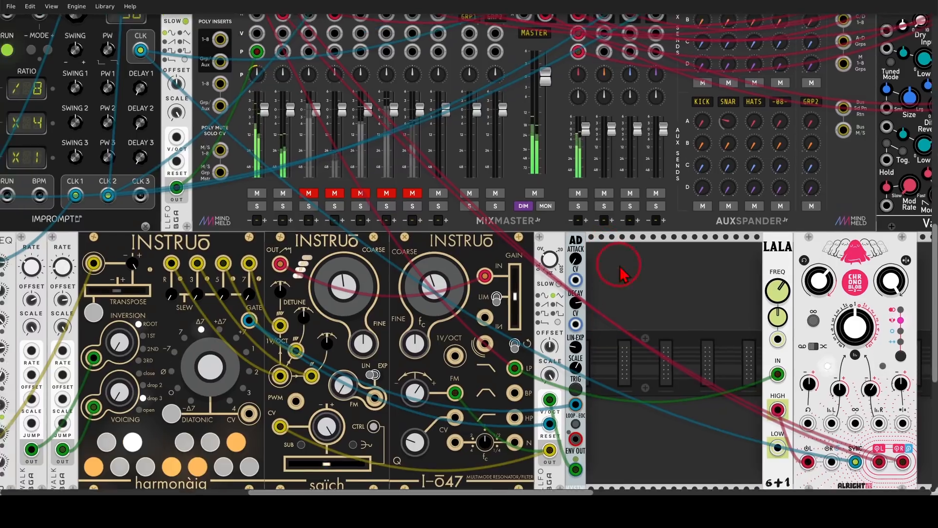
pyautogui.scroll(4, 518, 240)
pyautogui.hscroll(-1, 518, 239)
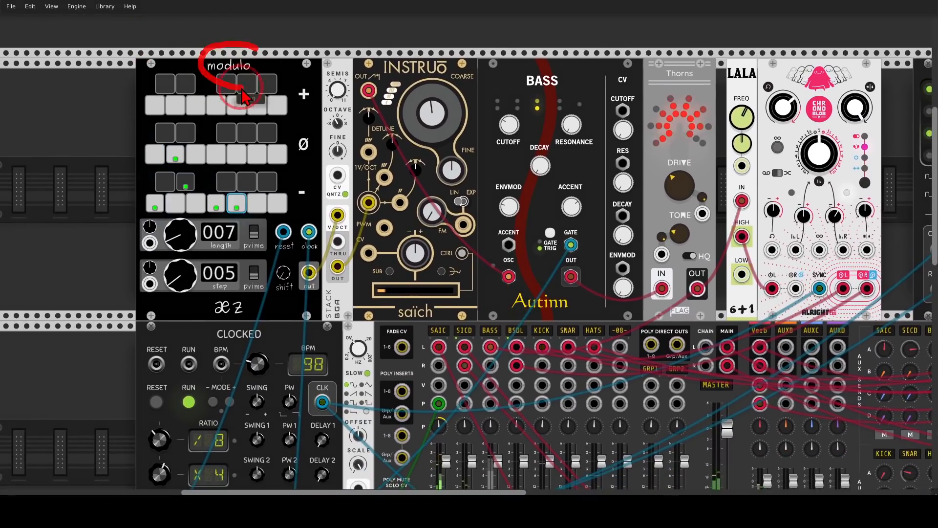
pyautogui.click(157, 401)
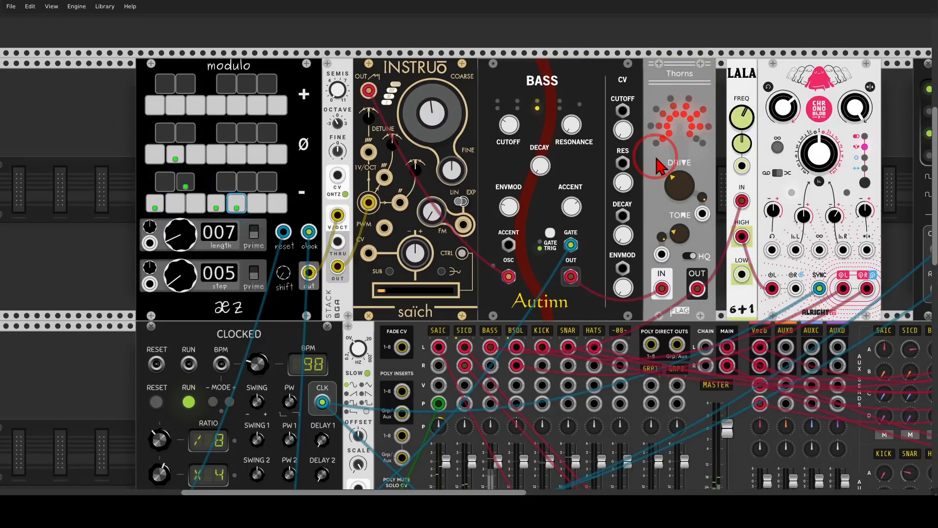
# Unmute the BASS mixer channel to bring in the saïch bass voice
pyautogui.scroll(-6, 492, 386)
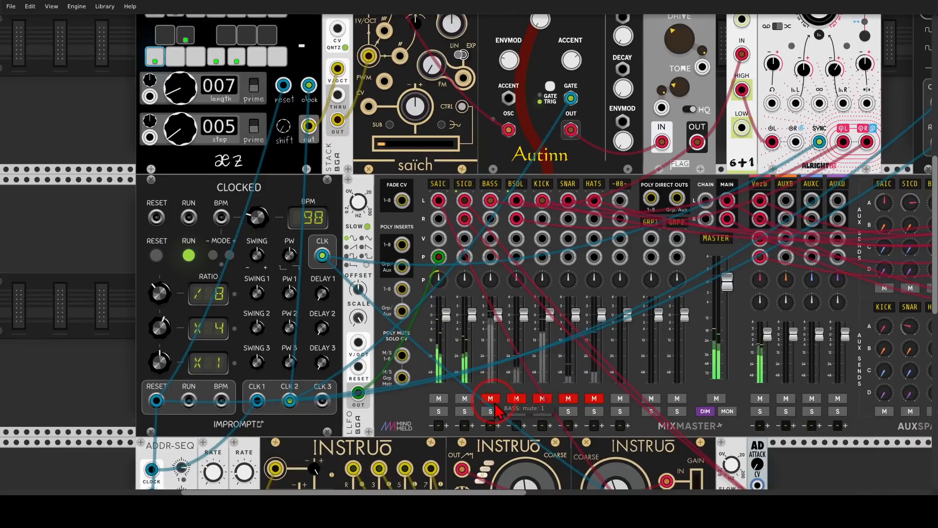
pyautogui.scroll(4, 549, 254)
pyautogui.hscroll(2, 550, 254)
pyautogui.scroll(1, 547, 248)
pyautogui.hscroll(1, 547, 248)
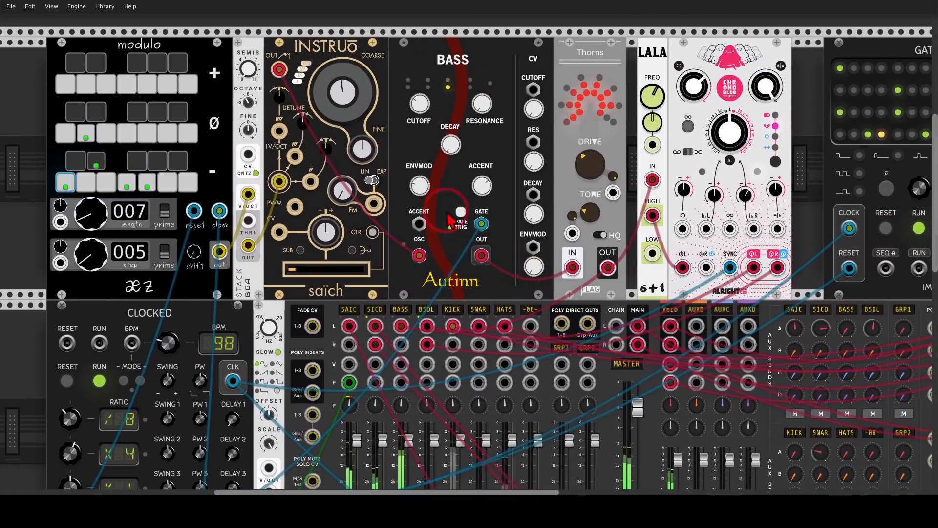
# Adjust the Autinn Bass filter's envelope modulation and its resonance
pyautogui.moveTo(423, 185); pyautogui.dragTo(423, 154)
pyautogui.moveTo(484, 103); pyautogui.dragTo(484, 61)
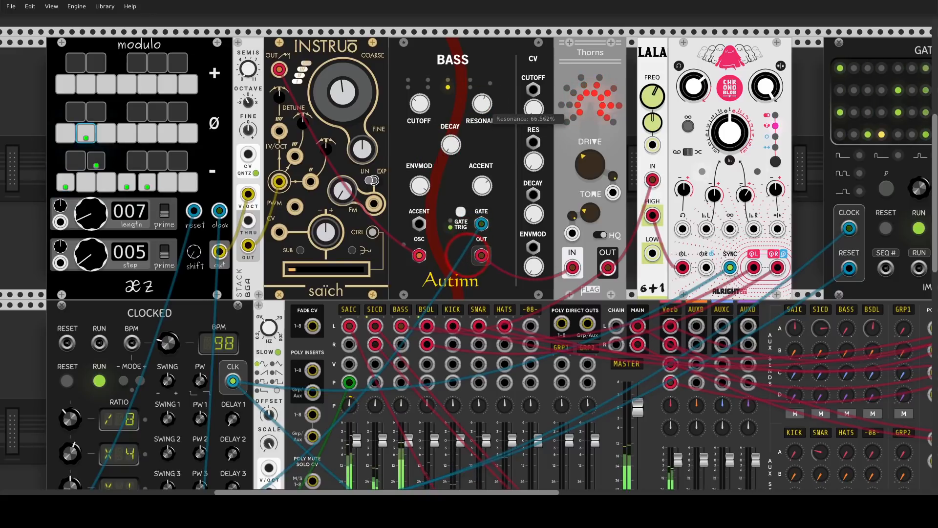
pyautogui.click(416, 190)
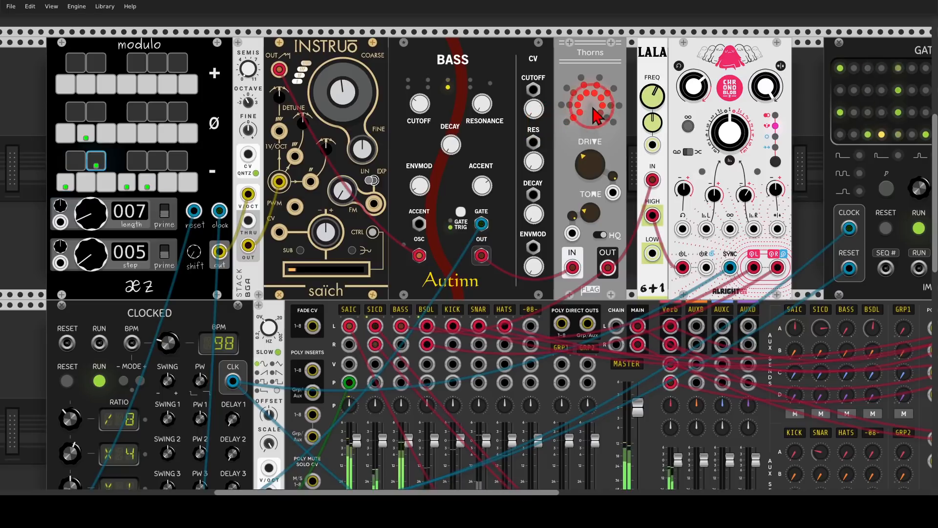
# Unmute the BSDL mixer channel that carries the bass voice's LALA and Chronoblob delay signal
pyautogui.moveTo(660, 119); pyautogui.dragTo(684, 227)
pyautogui.scroll(-4, 461, 354)
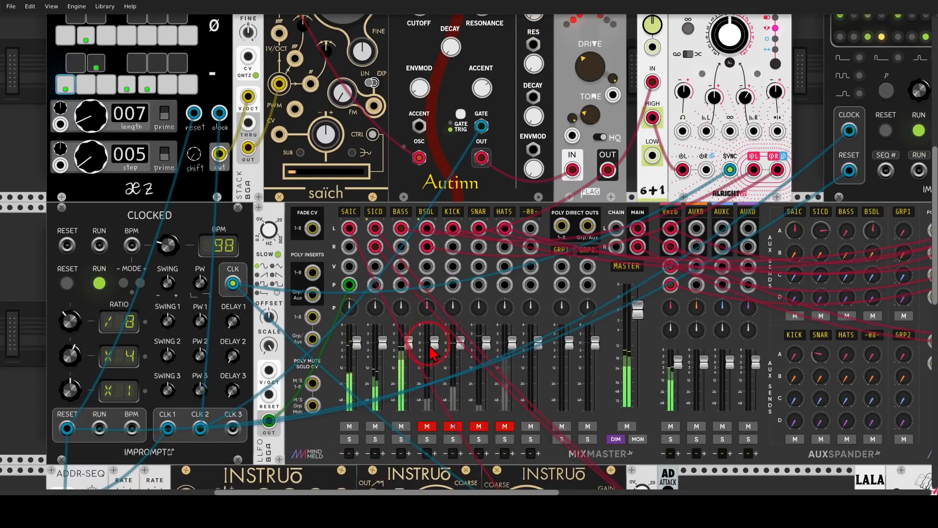
pyautogui.click(427, 427)
pyautogui.scroll(5, 518, 215)
pyautogui.scroll(1, 520, 212)
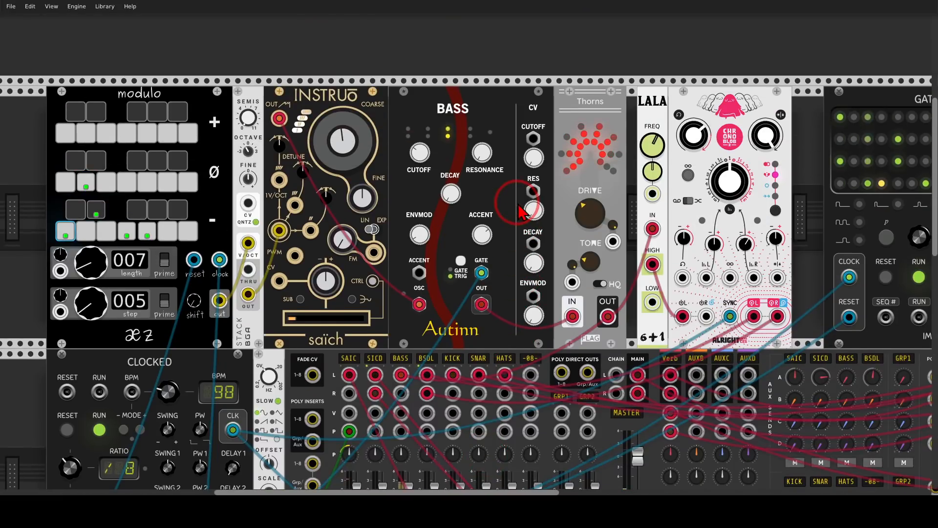
# Vary the Bass filter's envelope modulation and resonance, and set the Thorns drive to 0.379
pyautogui.moveTo(419, 228); pyautogui.dragTo(468, 234)
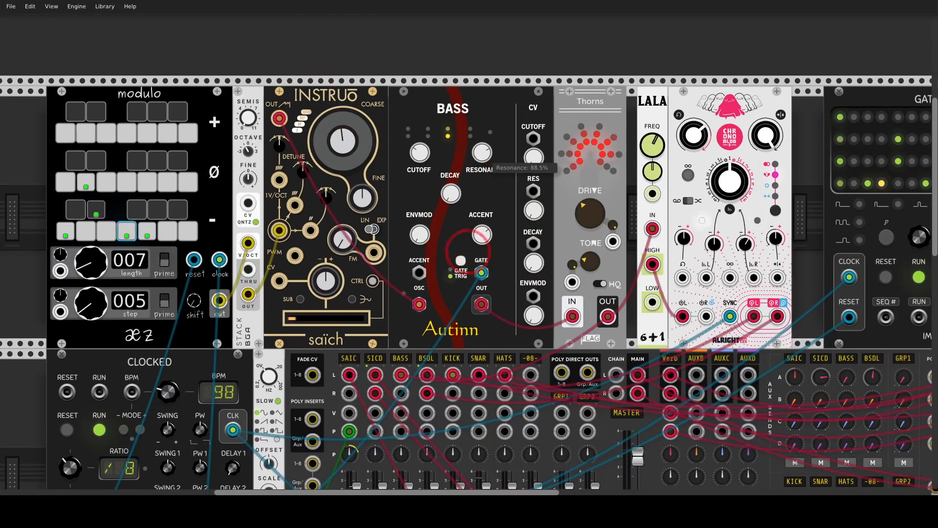
pyautogui.moveTo(606, 226)
pyautogui.mouseDown()
pyautogui.moveTo(606, 196)
pyautogui.moveTo(606, 215)
pyautogui.mouseUp()
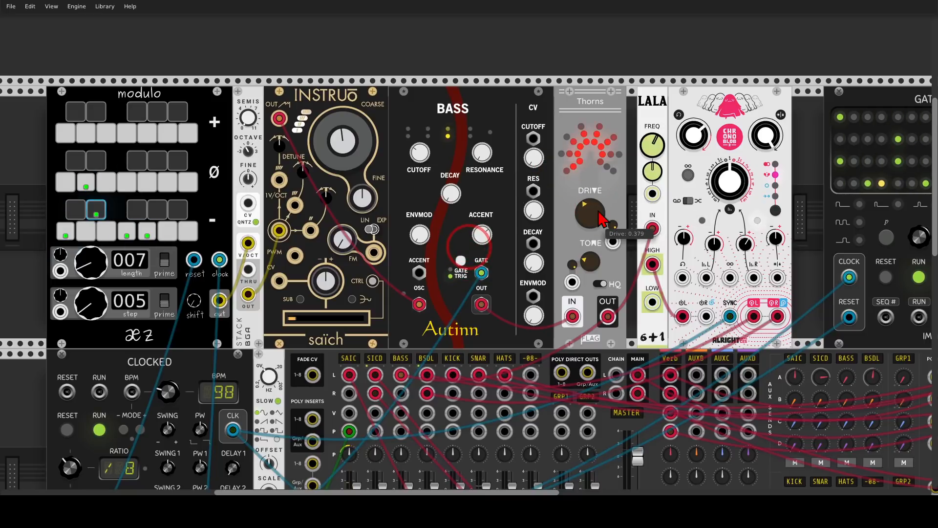
# Review the GATE-SEQ-64 gate driving the Knock bass drum, then unmute the KICK mixer channel
pyautogui.moveTo(605, 182); pyautogui.dragTo(105, 161)
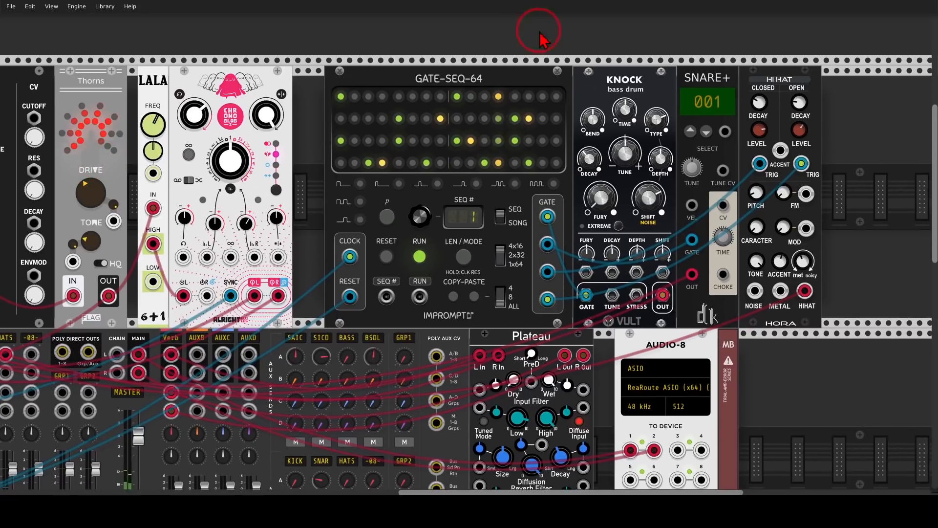
pyautogui.moveTo(539, 32); pyautogui.dragTo(467, 39)
pyautogui.moveTo(418, 61)
pyautogui.mouseDown()
pyautogui.moveTo(393, 119)
pyautogui.moveTo(433, 75)
pyautogui.mouseUp()
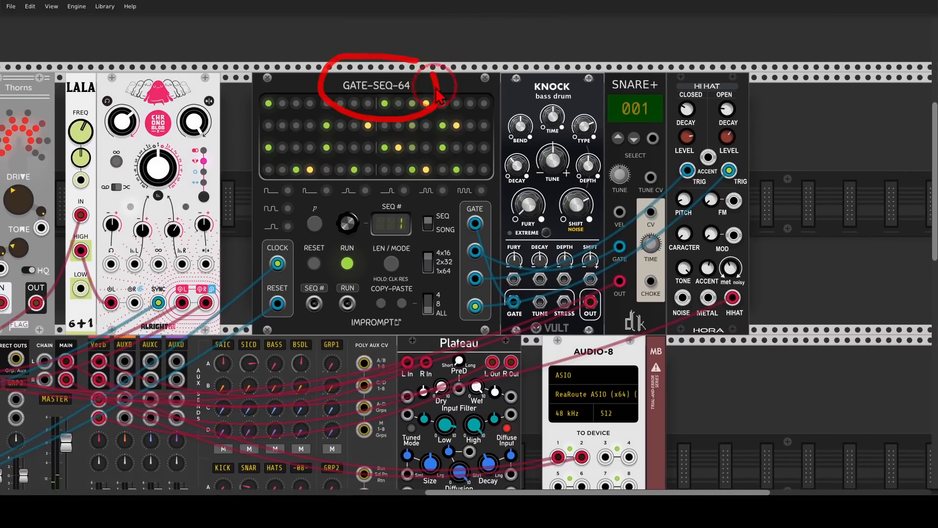
pyautogui.moveTo(477, 209)
pyautogui.mouseDown()
pyautogui.moveTo(507, 282)
pyautogui.moveTo(511, 259)
pyautogui.mouseUp()
pyautogui.press('Escape')
pyautogui.moveTo(373, 324)
pyautogui.mouseDown()
pyautogui.moveTo(528, 270)
pyautogui.moveTo(631, 208)
pyautogui.moveTo(423, 306)
pyautogui.mouseUp()
pyautogui.click(141, 442)
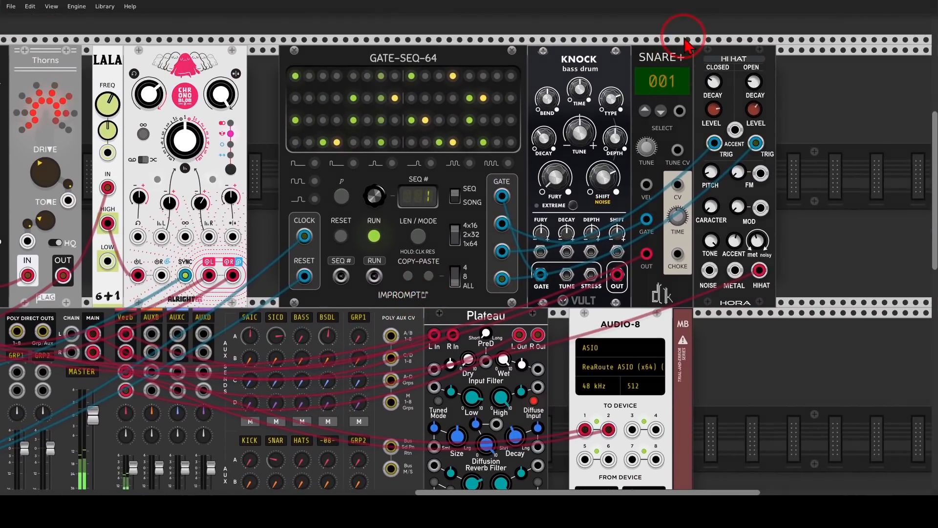
# Review the Snare+ and Hi Hat modules, then unmute the SNAR and HATS mixer channels
pyautogui.moveTo(685, 39)
pyautogui.mouseDown()
pyautogui.moveTo(687, 84)
pyautogui.moveTo(686, 39)
pyautogui.mouseUp()
pyautogui.press('Escape')
pyautogui.moveTo(755, 53)
pyautogui.mouseDown()
pyautogui.moveTo(752, 84)
pyautogui.moveTo(747, 49)
pyautogui.mouseUp()
pyautogui.press('Escape')
pyautogui.moveTo(406, 303); pyautogui.dragTo(661, 161)
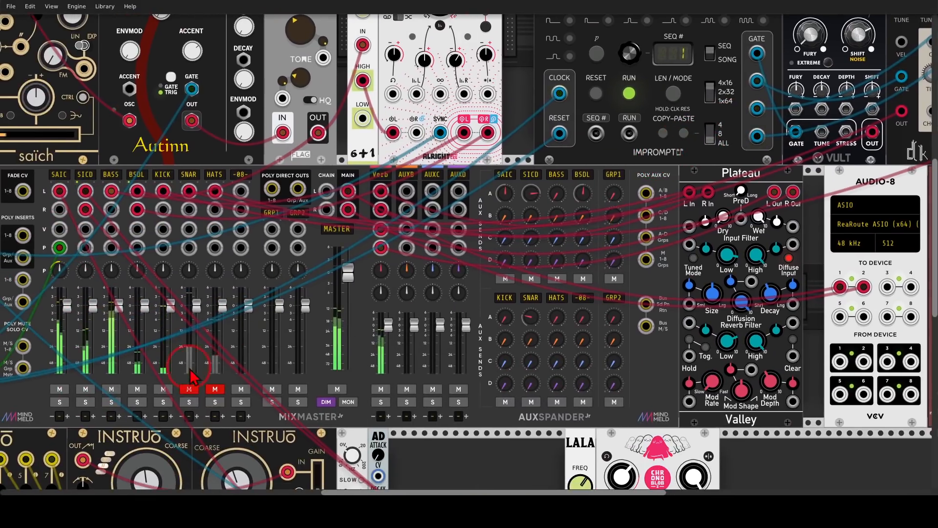
pyautogui.click(189, 390)
pyautogui.click(215, 389)
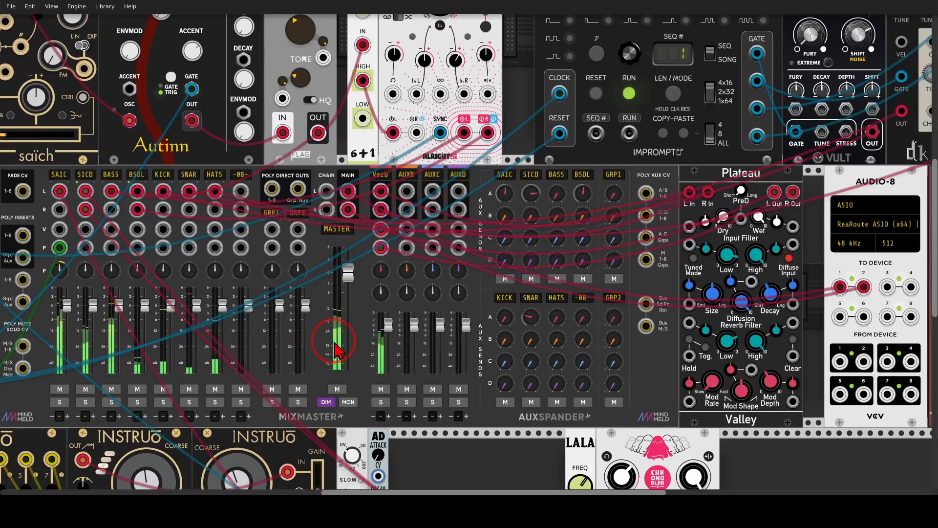
pyautogui.scroll(-5, 329, 335)
pyautogui.moveTo(384, 415); pyautogui.dragTo(517, 352)
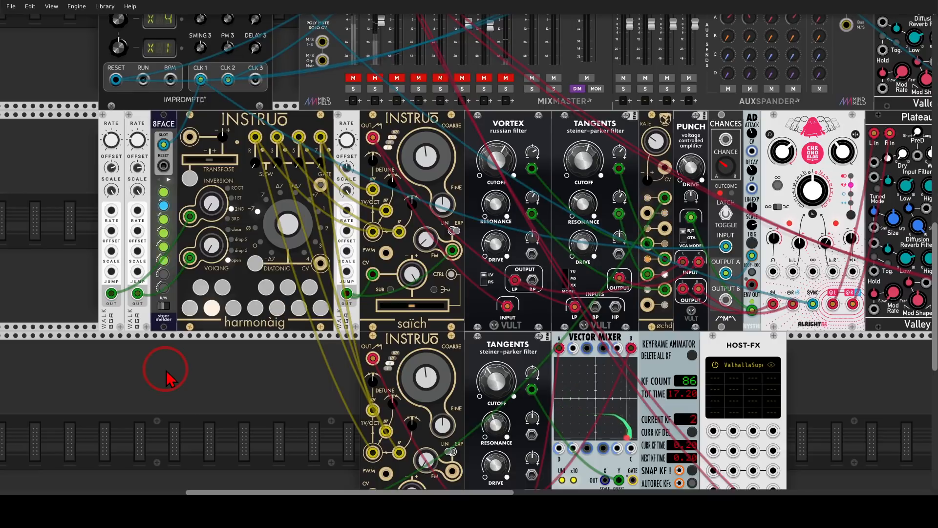
# Review harmonàig's chord outputs, their connections to the upper saïch's 1V/Oct inputs, and that saïch's Lin/Exp FM switch
pyautogui.moveTo(299, 311)
pyautogui.mouseDown()
pyautogui.moveTo(231, 299)
pyautogui.moveTo(290, 322)
pyautogui.moveTo(287, 304)
pyautogui.mouseUp()
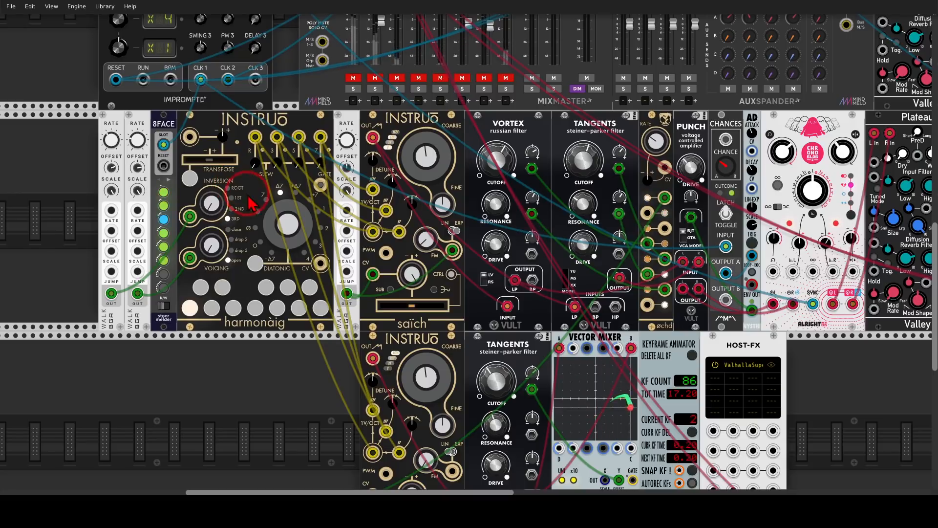
pyautogui.moveTo(322, 347); pyautogui.dragTo(200, 359)
pyautogui.moveTo(289, 227)
pyautogui.mouseDown()
pyautogui.moveTo(231, 188)
pyautogui.moveTo(266, 273)
pyautogui.moveTo(276, 215)
pyautogui.mouseUp()
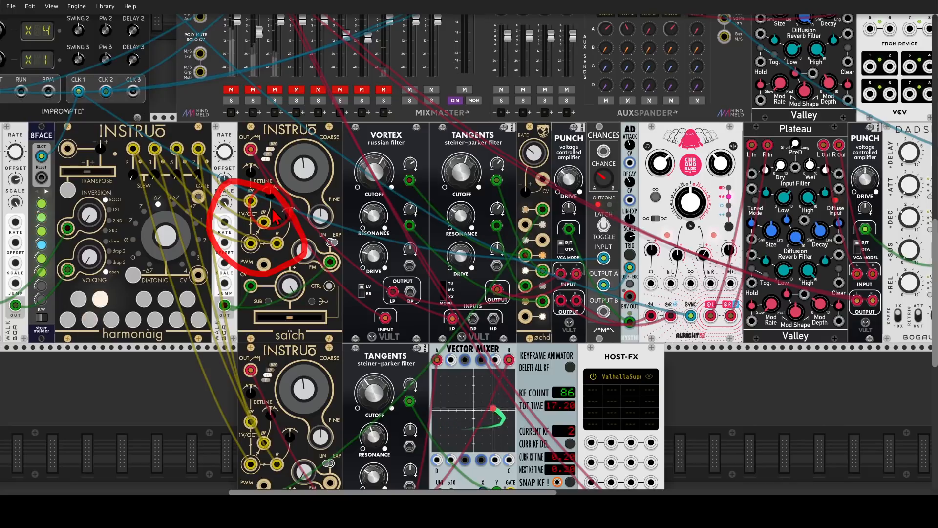
pyautogui.press('Escape')
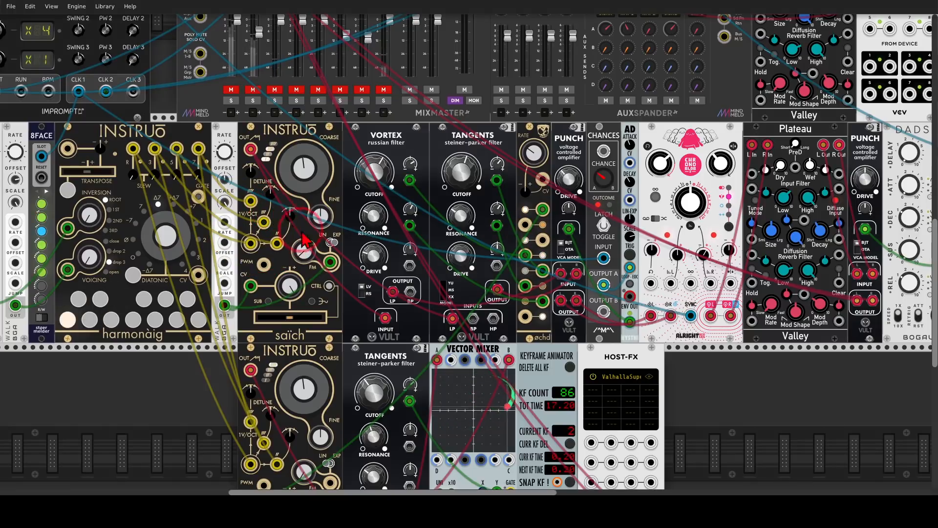
pyautogui.moveTo(337, 253)
pyautogui.mouseDown()
pyautogui.moveTo(329, 247)
pyautogui.moveTo(317, 258)
pyautogui.moveTo(343, 247)
pyautogui.mouseUp()
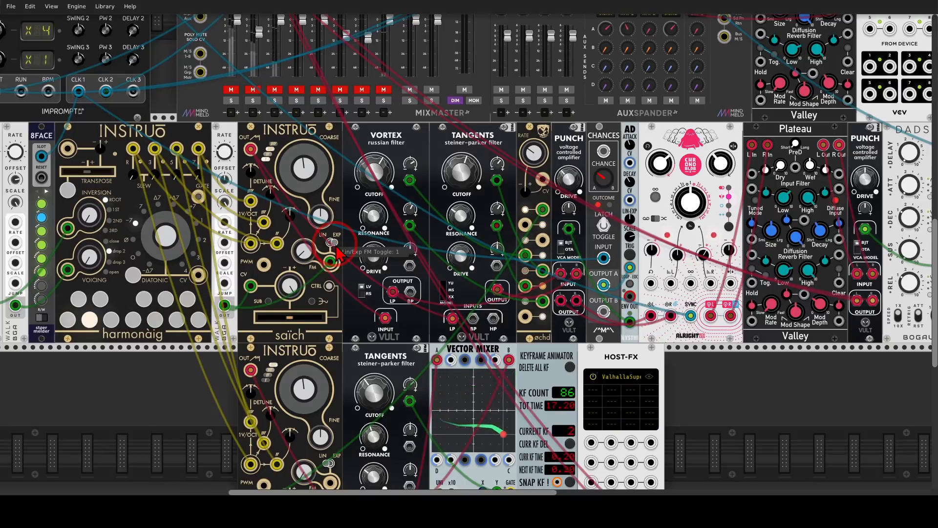
# Review the Vortex and Tangents filters after the upper saïch and the øchd modulation feeding their cutoff and resonance
pyautogui.moveTo(406, 128); pyautogui.dragTo(370, 126)
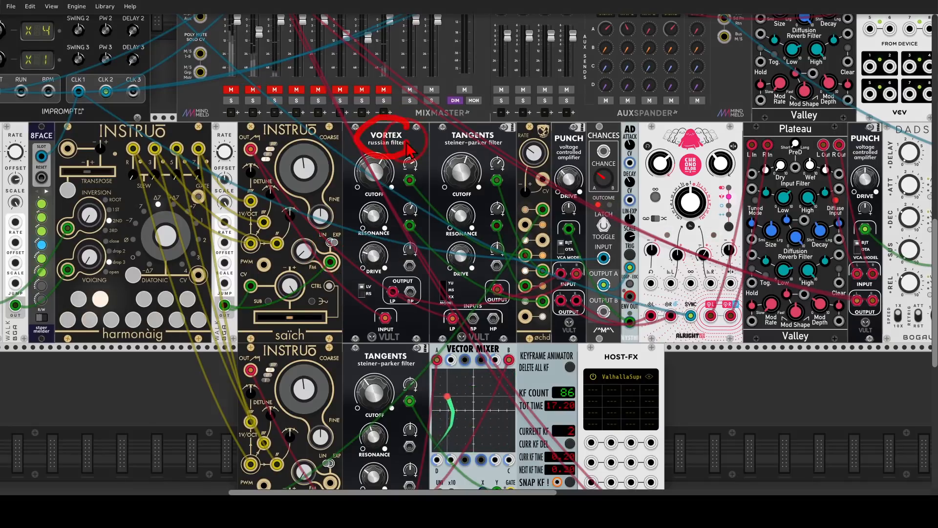
pyautogui.moveTo(496, 122)
pyautogui.mouseDown()
pyautogui.moveTo(467, 158)
pyautogui.moveTo(506, 134)
pyautogui.moveTo(486, 118)
pyautogui.mouseUp()
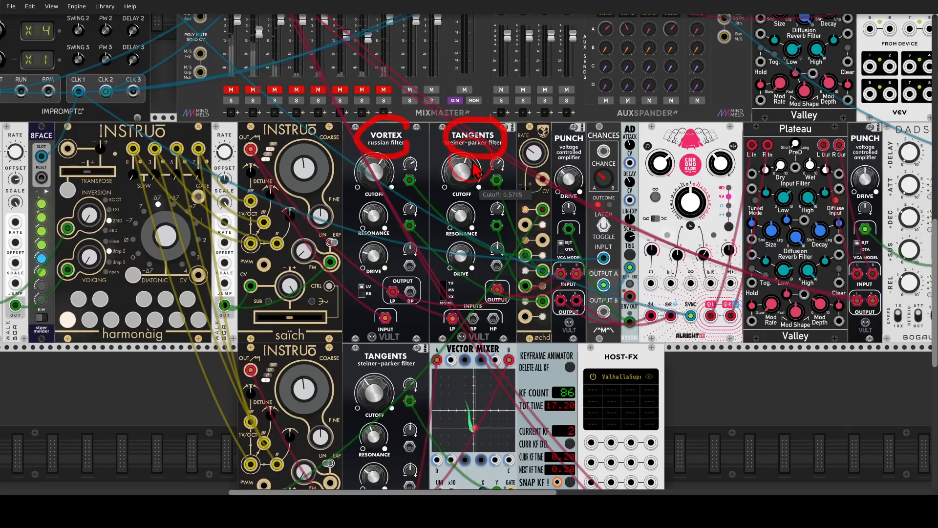
pyautogui.press('Escape')
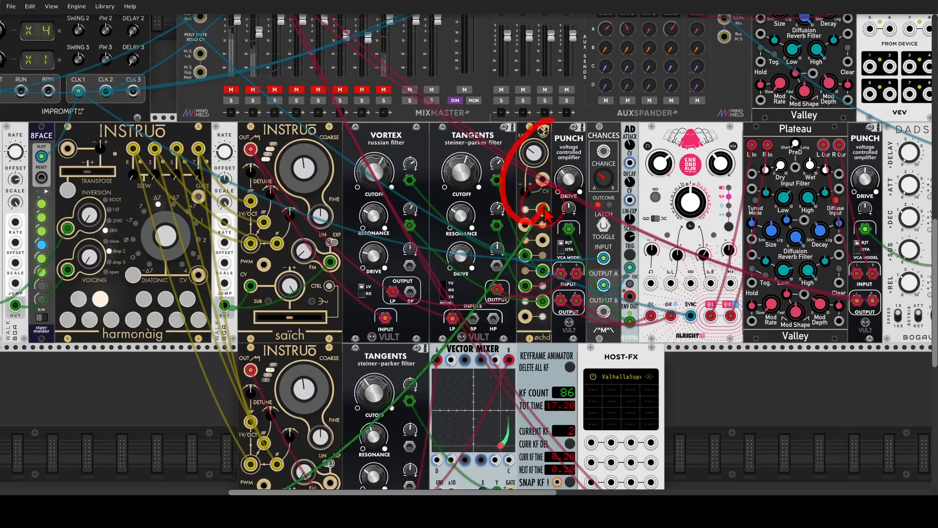
pyautogui.moveTo(546, 215)
pyautogui.mouseDown()
pyautogui.moveTo(543, 139)
pyautogui.moveTo(513, 224)
pyautogui.mouseUp()
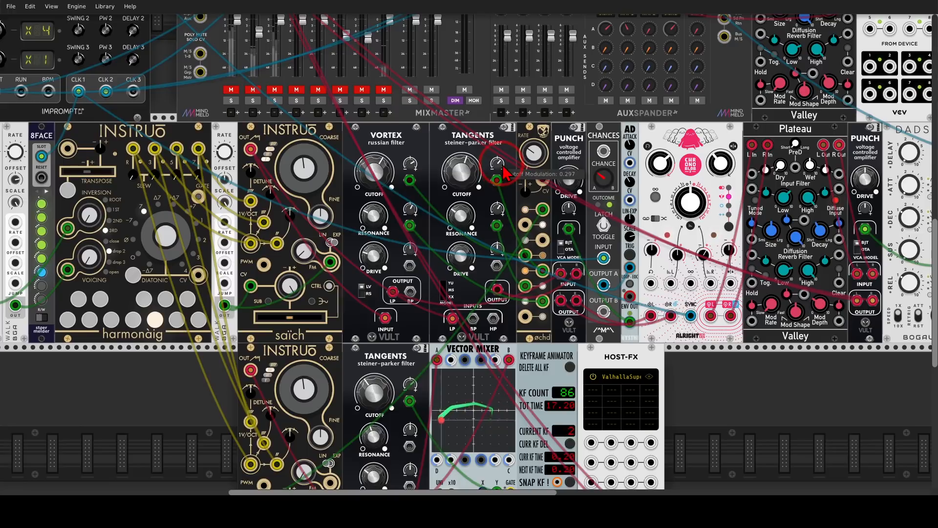
pyautogui.moveTo(518, 163)
pyautogui.mouseDown()
pyautogui.moveTo(403, 176)
pyautogui.moveTo(523, 178)
pyautogui.mouseUp()
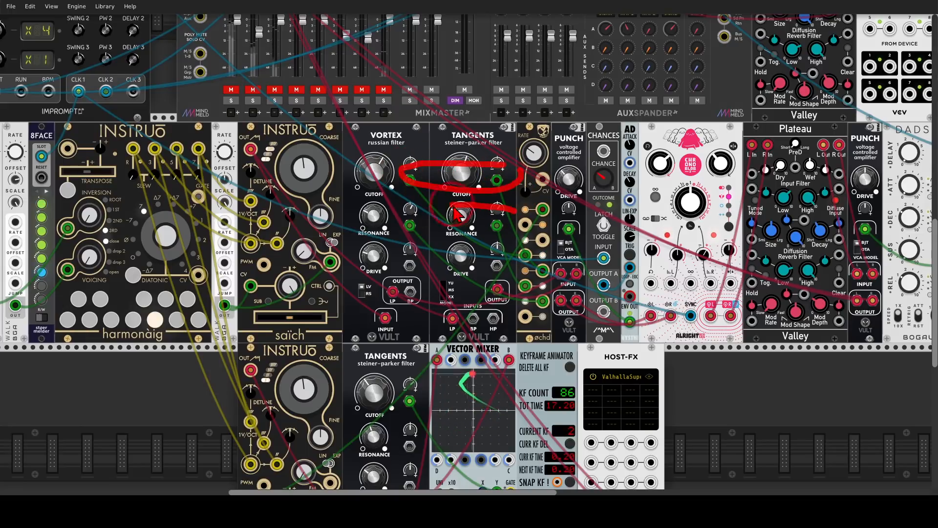
pyautogui.moveTo(513, 210); pyautogui.dragTo(506, 217)
pyautogui.press('shift+super+F11')
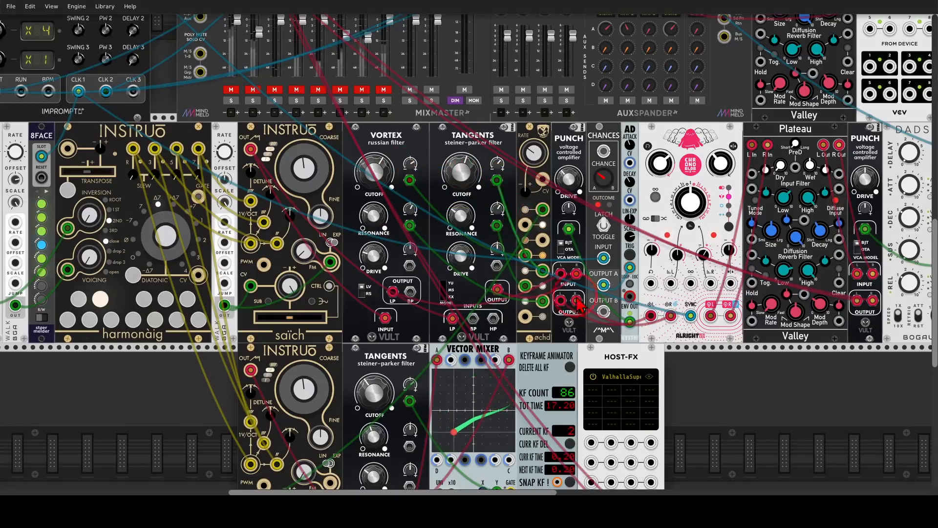
# Trace the upper saïch's signal through the first Punch VCA and Chronoblob to the Punch controlled by the DADSR(H) envelope
pyautogui.moveTo(596, 261)
pyautogui.mouseDown()
pyautogui.moveTo(445, 250)
pyautogui.moveTo(393, 293)
pyautogui.moveTo(442, 245)
pyautogui.mouseUp()
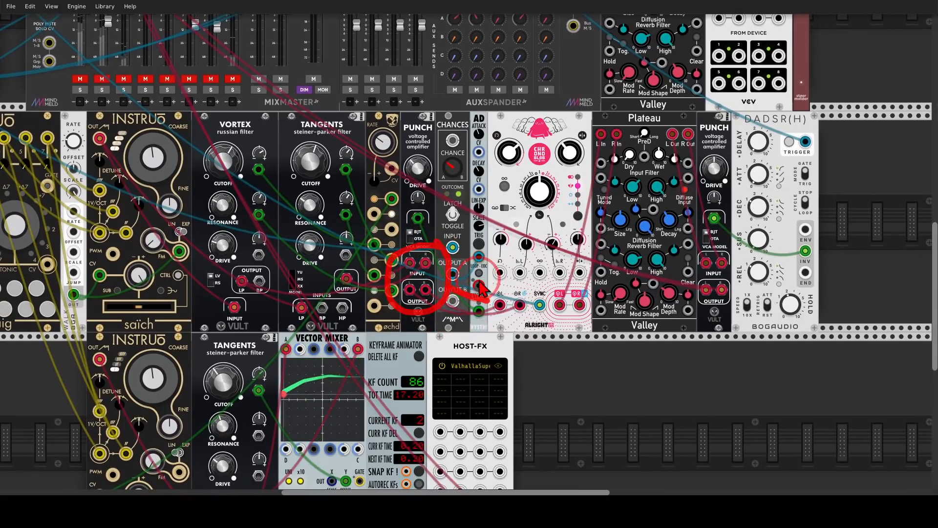
pyautogui.moveTo(630, 129)
pyautogui.mouseDown()
pyautogui.moveTo(646, 132)
pyautogui.moveTo(598, 128)
pyautogui.moveTo(678, 147)
pyautogui.moveTo(663, 159)
pyautogui.moveTo(667, 211)
pyautogui.moveTo(512, 211)
pyautogui.mouseUp()
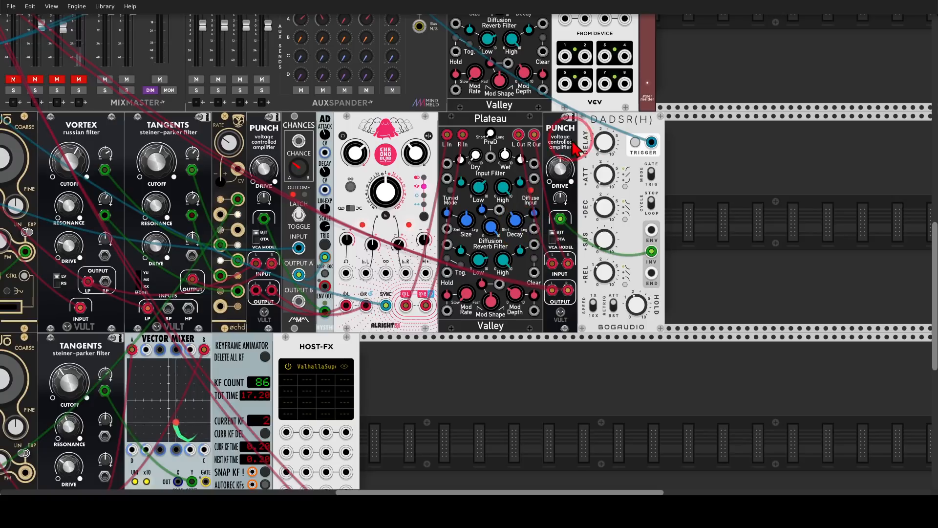
pyautogui.moveTo(574, 255)
pyautogui.mouseDown()
pyautogui.moveTo(522, 252)
pyautogui.moveTo(536, 268)
pyautogui.moveTo(584, 272)
pyautogui.moveTo(573, 254)
pyautogui.mouseUp()
pyautogui.moveTo(661, 231)
pyautogui.mouseDown()
pyautogui.moveTo(642, 234)
pyautogui.moveTo(659, 267)
pyautogui.moveTo(665, 247)
pyautogui.moveTo(633, 246)
pyautogui.moveTo(603, 240)
pyautogui.moveTo(592, 222)
pyautogui.moveTo(573, 224)
pyautogui.moveTo(585, 239)
pyautogui.mouseUp()
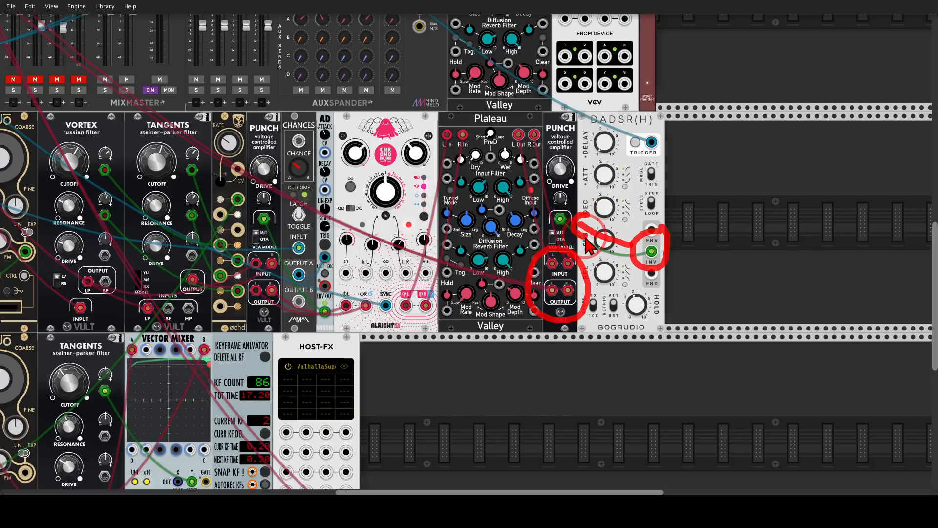
pyautogui.press('Escape')
# Unmute the PAD mixer channel
pyautogui.moveTo(79, 125); pyautogui.dragTo(448, 200)
pyautogui.click(296, 157)
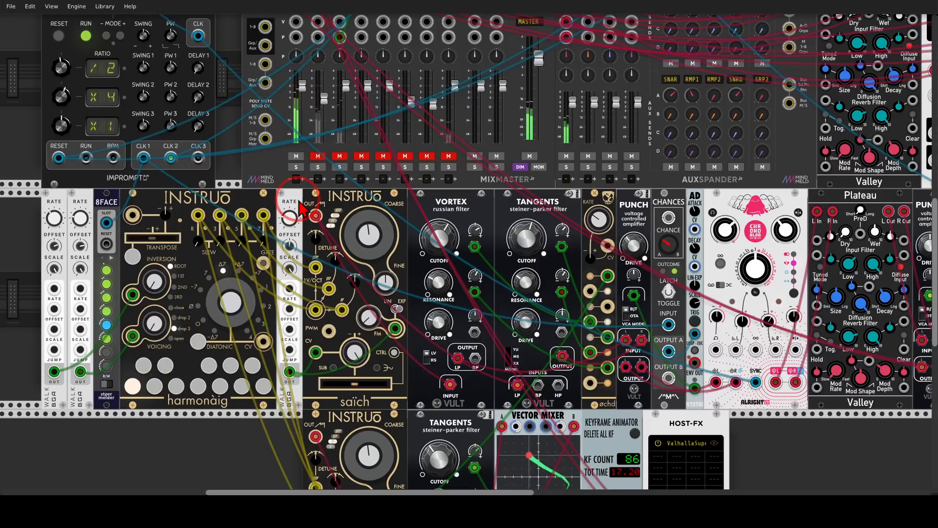
pyautogui.scroll(-1, 299, 200)
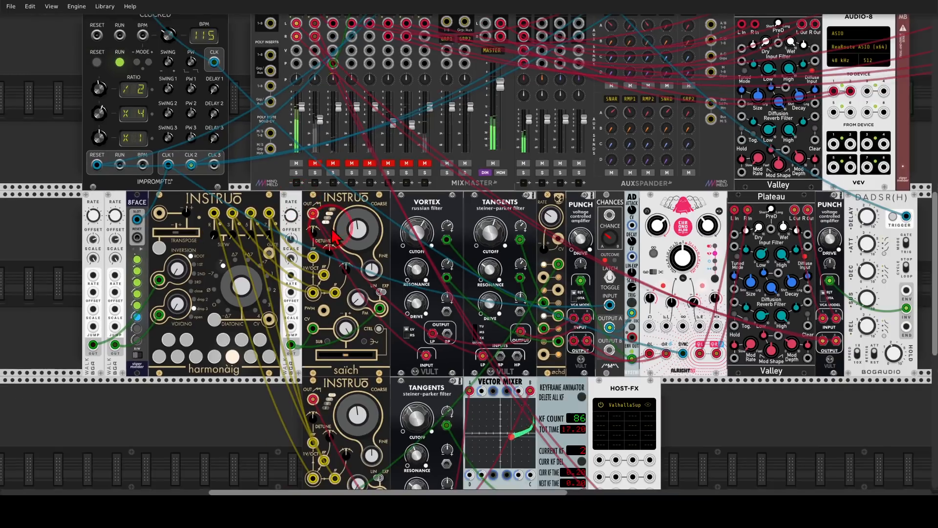
# Examine the lower saïch's 1V/Oct inputs, its Voice Arp mix profile, and the Tangents and Vector Mixer chain following it
pyautogui.moveTo(665, 379); pyautogui.dragTo(609, 360)
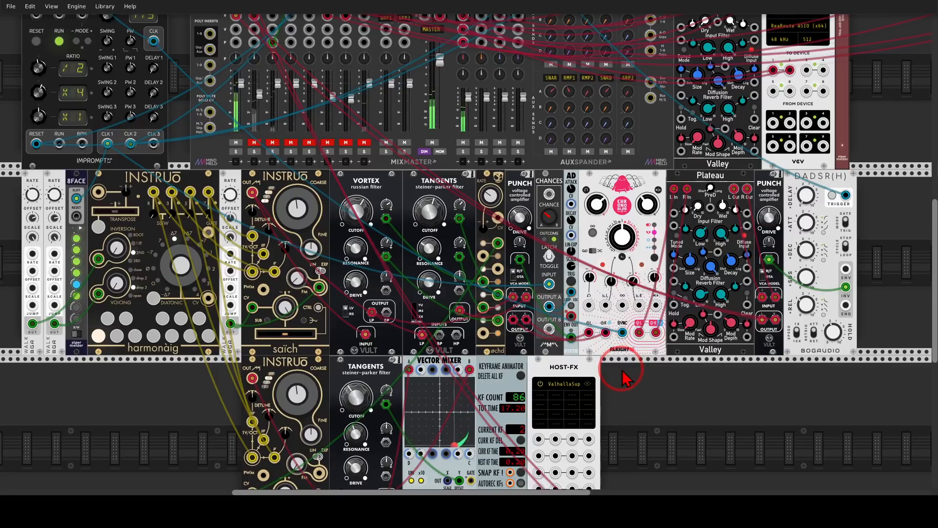
pyautogui.moveTo(622, 379); pyautogui.dragTo(720, 258)
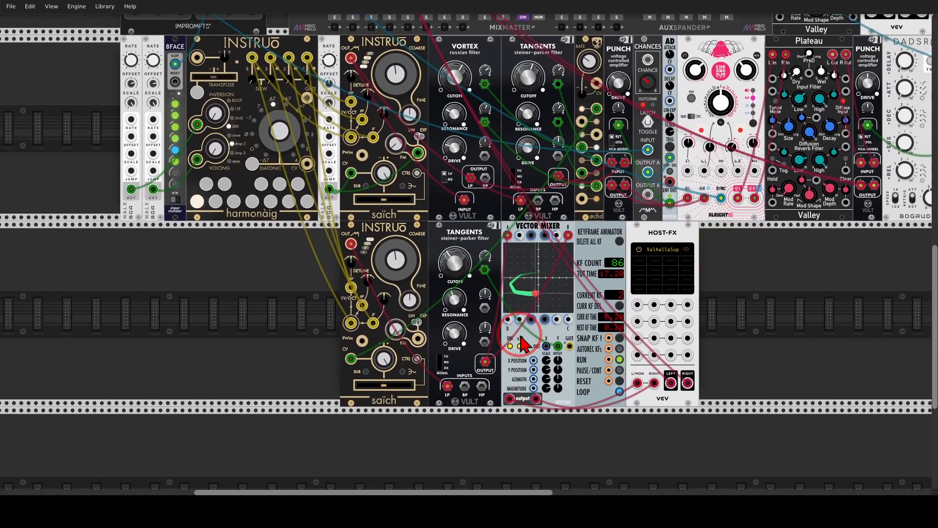
pyautogui.scroll(3, 509, 382)
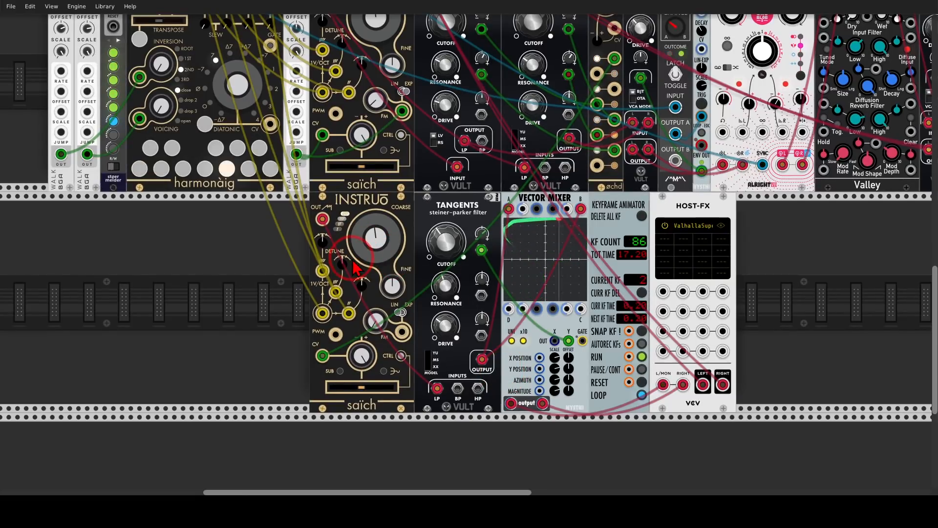
pyautogui.moveTo(300, 302)
pyautogui.mouseDown()
pyautogui.moveTo(361, 330)
pyautogui.moveTo(338, 266)
pyautogui.mouseUp()
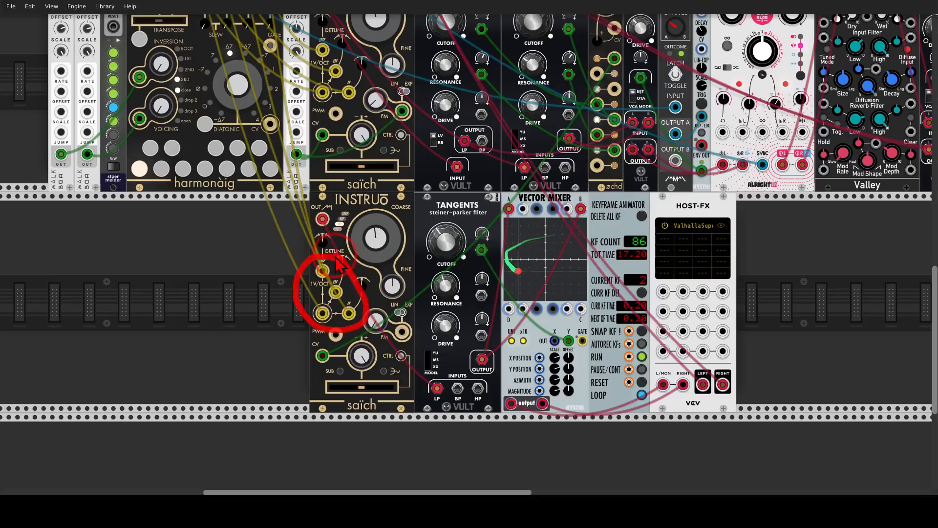
pyautogui.press('Escape')
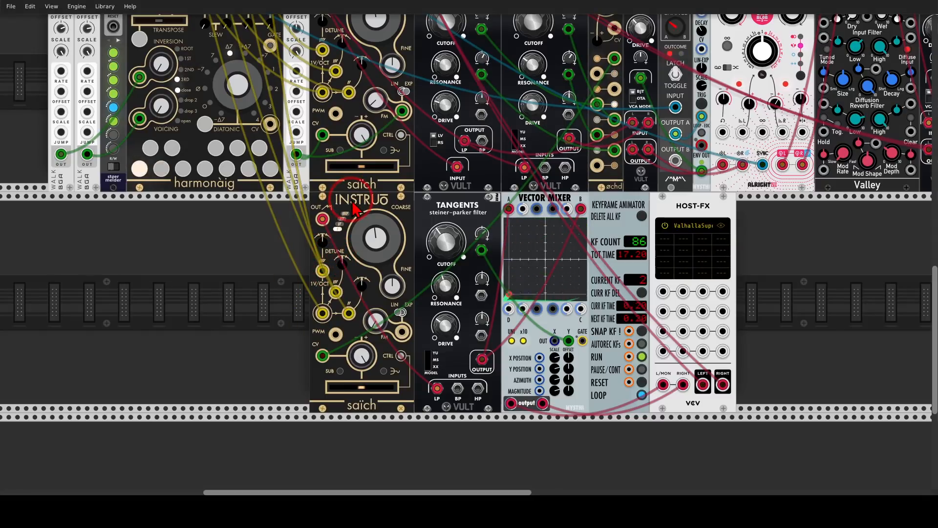
pyautogui.rightClick(352, 204)
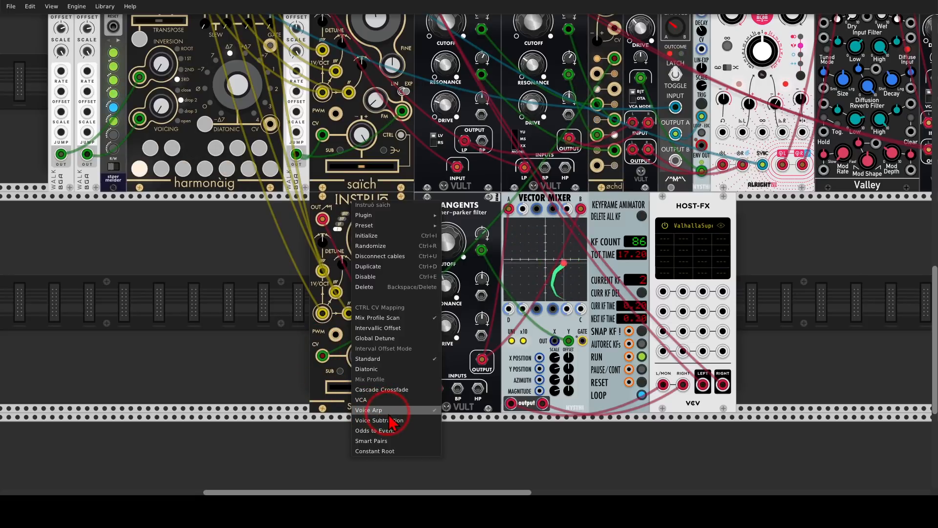
pyautogui.click(276, 339)
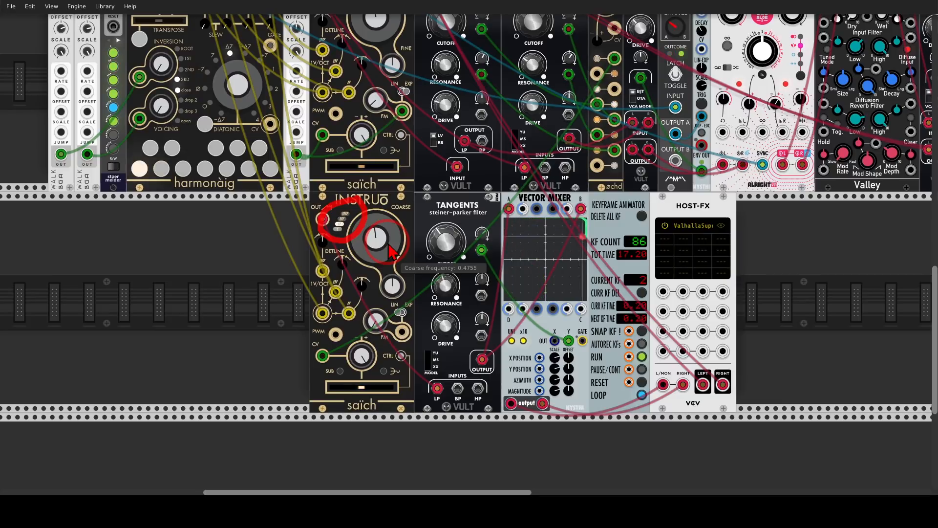
pyautogui.moveTo(320, 353); pyautogui.dragTo(592, 80)
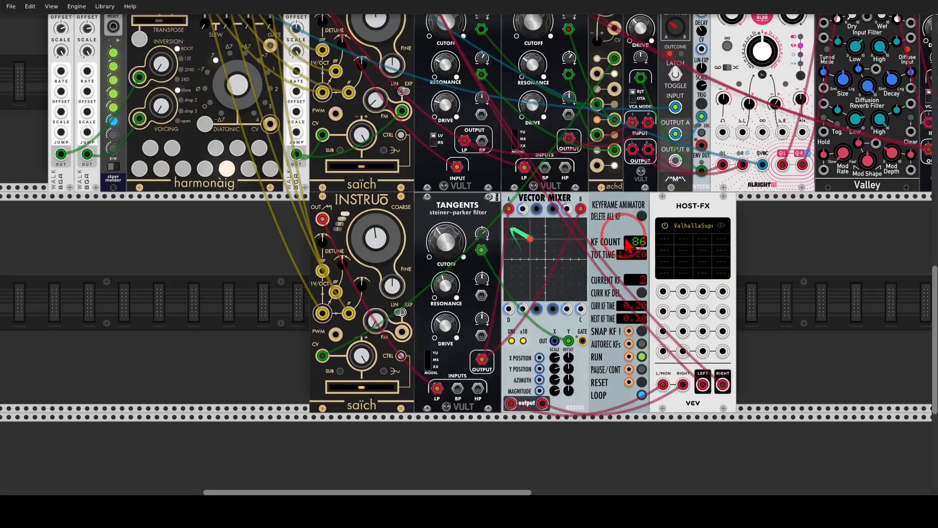
# Inspect the ValhallaSupermassive settings loaded in the Host-FX module, and close the plugin window
pyautogui.click(721, 226)
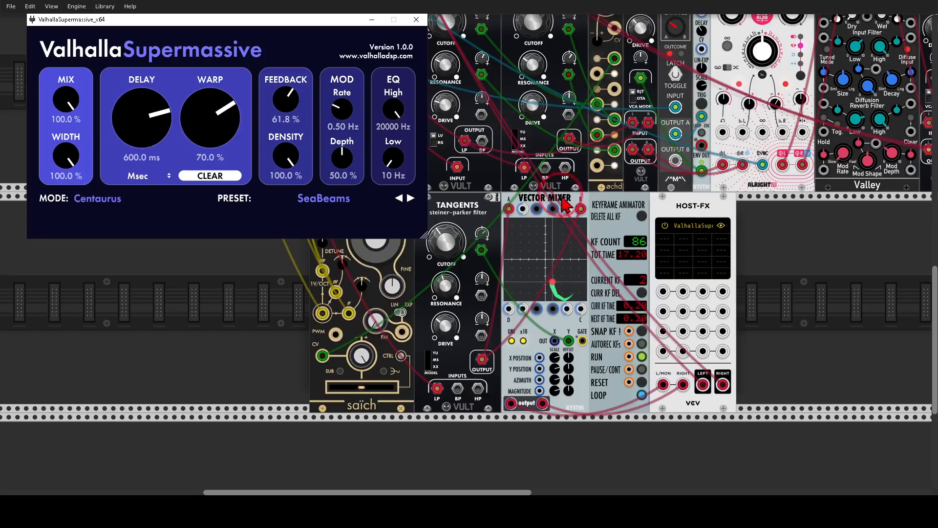
pyautogui.moveTo(70, 101)
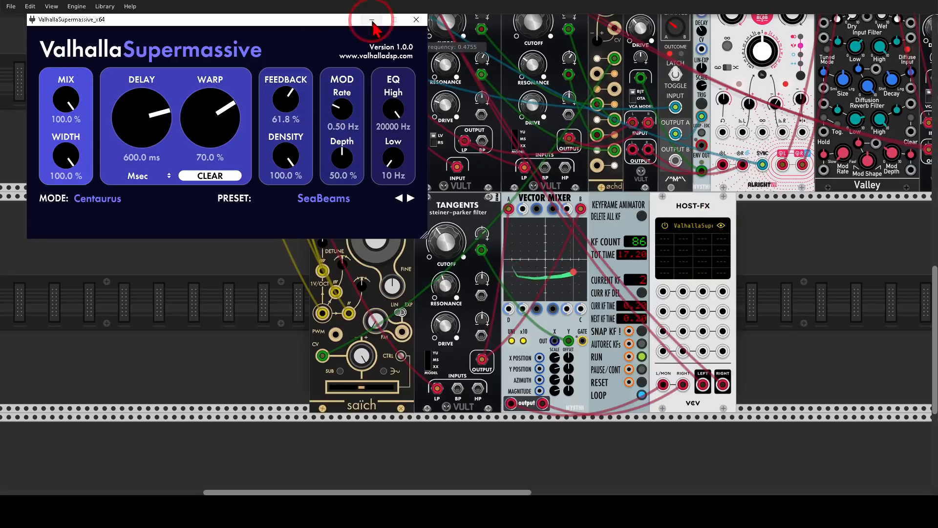
pyautogui.click(416, 20)
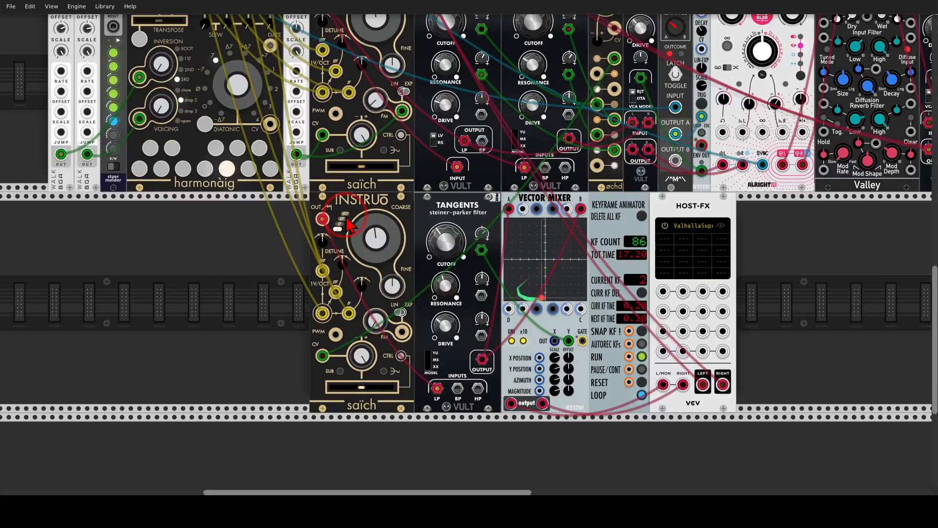
# Unmute the ARP mixer channel and audition it in solo, leaving it unsoloed
pyautogui.scroll(10, 348, 225)
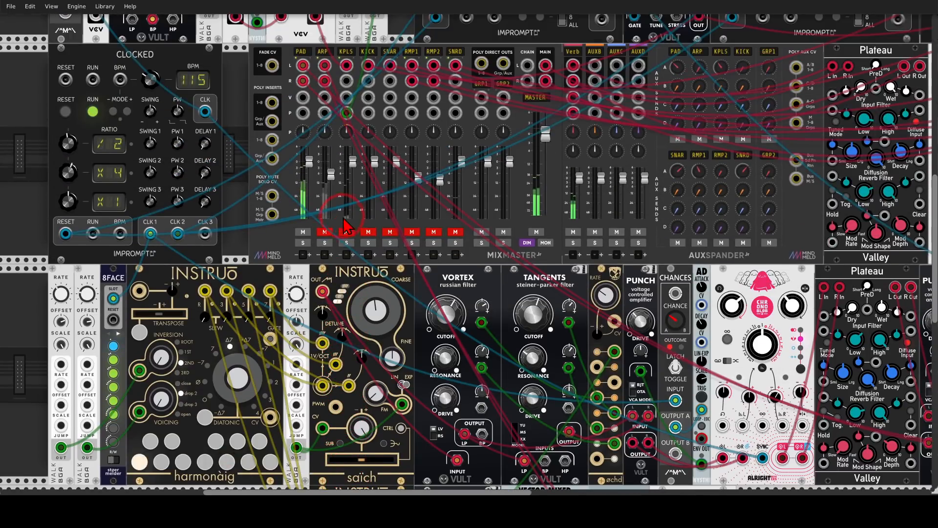
pyautogui.click(324, 231)
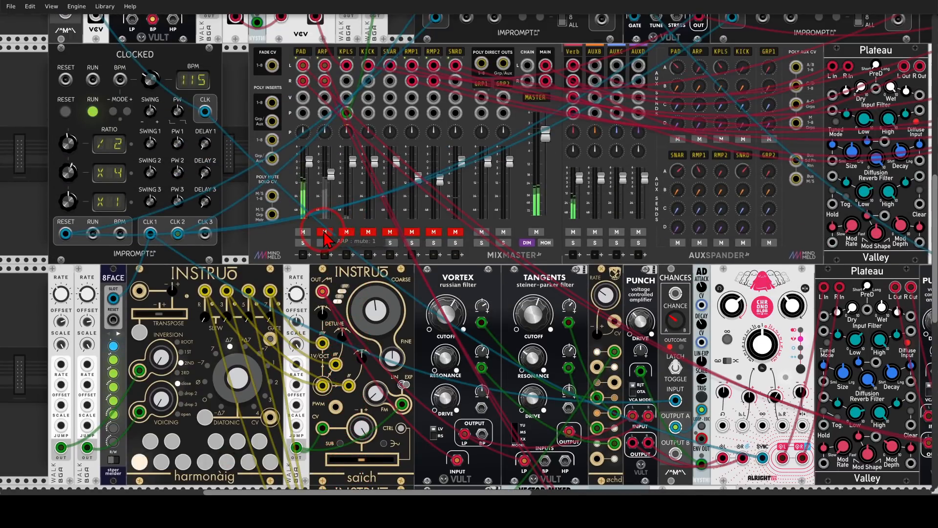
pyautogui.click(324, 243)
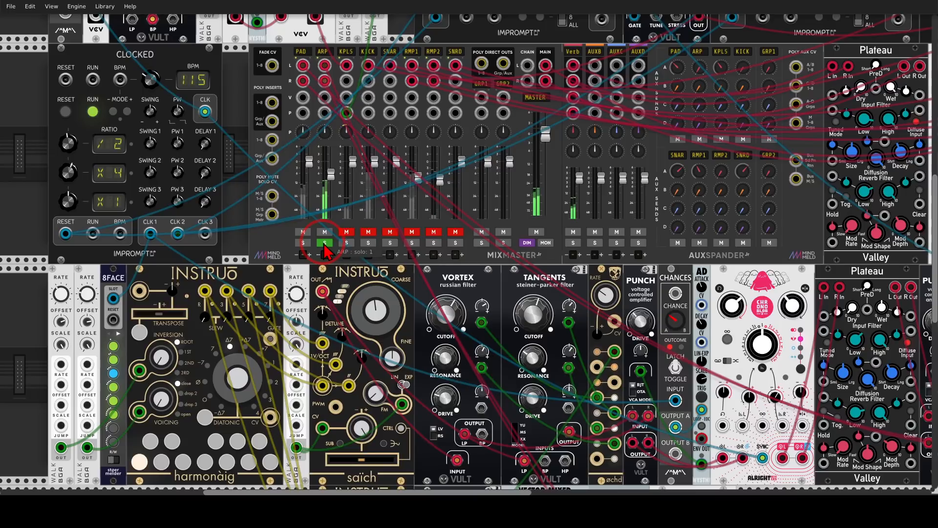
pyautogui.scroll(-2, 324, 247)
pyautogui.scroll(-2, 325, 250)
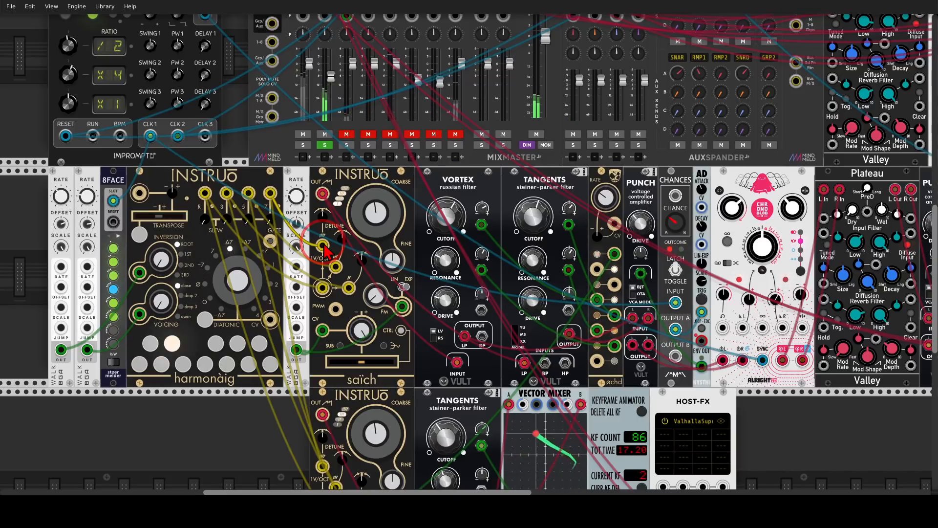
pyautogui.click(325, 145)
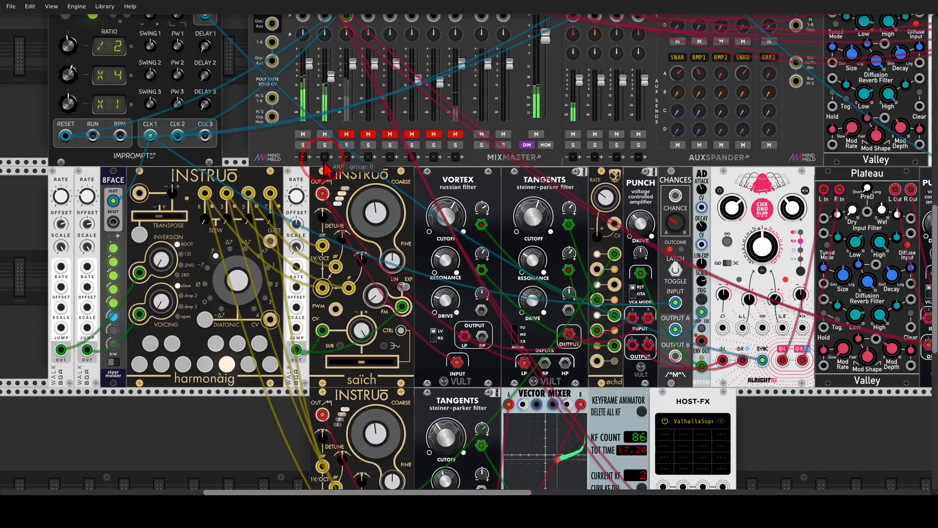
# Trace the KPLS voice from white noise through Tangents, the VCA with AD envelope and the Delay, and unmute its mixer channel
pyautogui.scroll(-4, 305, 242)
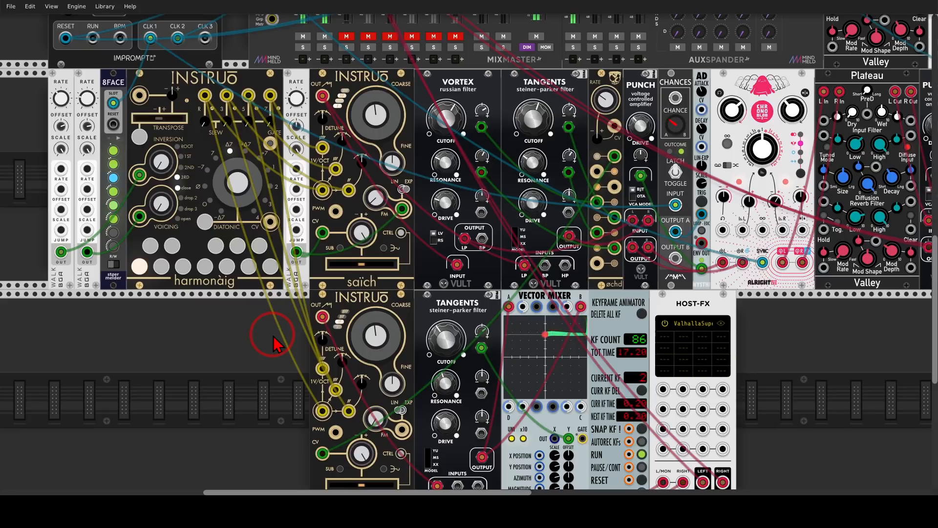
pyautogui.moveTo(282, 350); pyautogui.dragTo(254, 313)
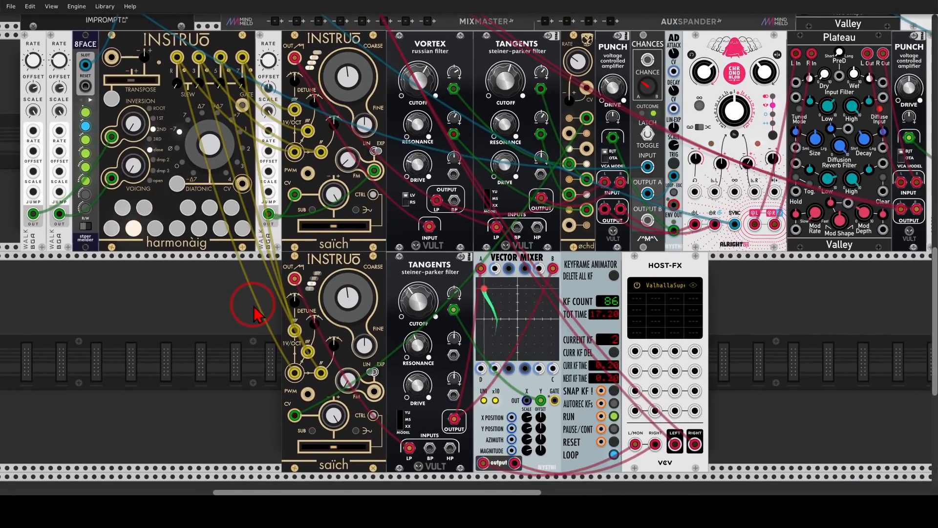
pyautogui.hscroll(-7, 264, 281)
pyautogui.scroll(7, 264, 280)
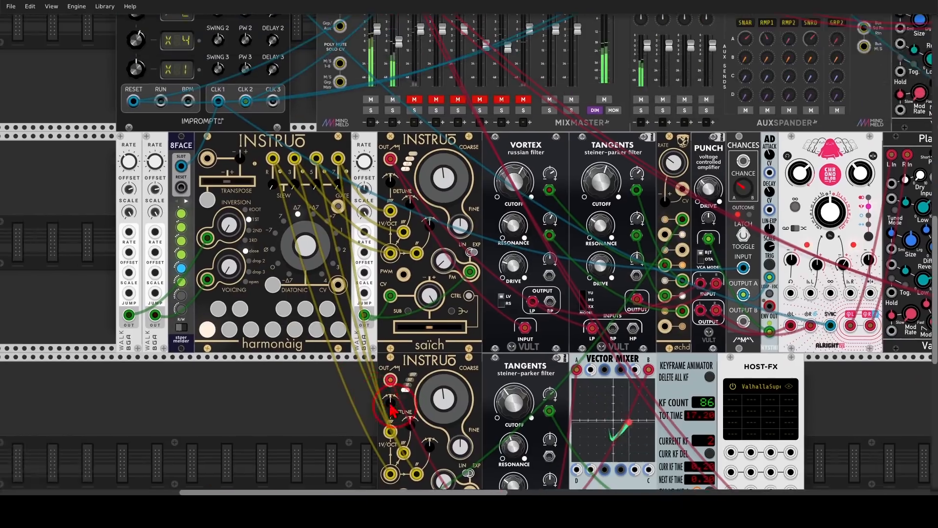
pyautogui.scroll(13, 288, 255)
pyautogui.scroll(2, 291, 263)
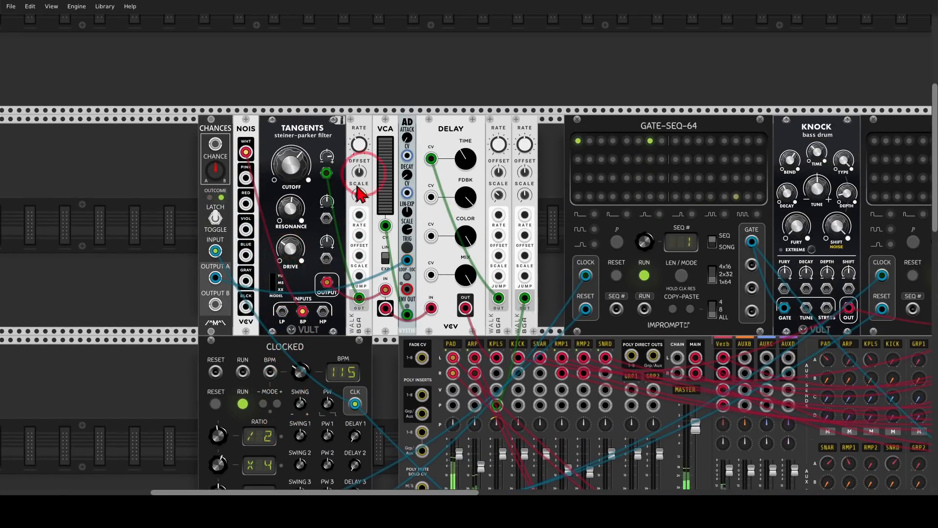
pyautogui.moveTo(251, 153); pyautogui.dragTo(299, 299)
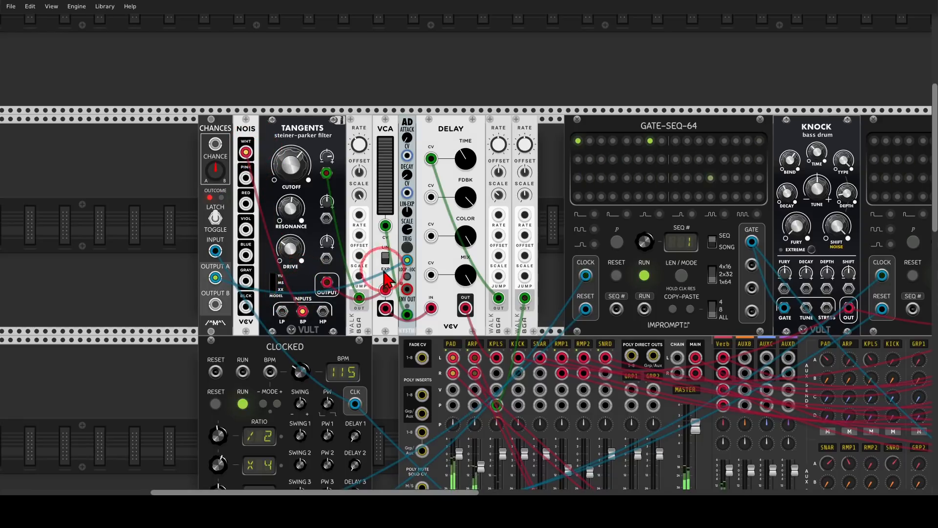
pyautogui.moveTo(407, 303)
pyautogui.mouseDown()
pyautogui.moveTo(395, 312)
pyautogui.moveTo(406, 305)
pyautogui.moveTo(377, 245)
pyautogui.moveTo(388, 253)
pyautogui.mouseUp()
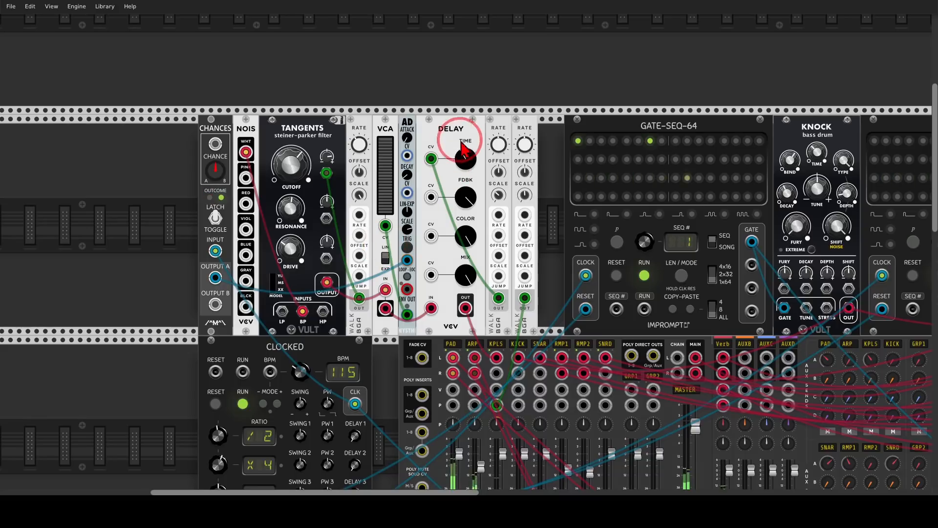
pyautogui.moveTo(467, 116)
pyautogui.mouseDown()
pyautogui.moveTo(451, 113)
pyautogui.moveTo(460, 147)
pyautogui.moveTo(467, 117)
pyautogui.mouseUp()
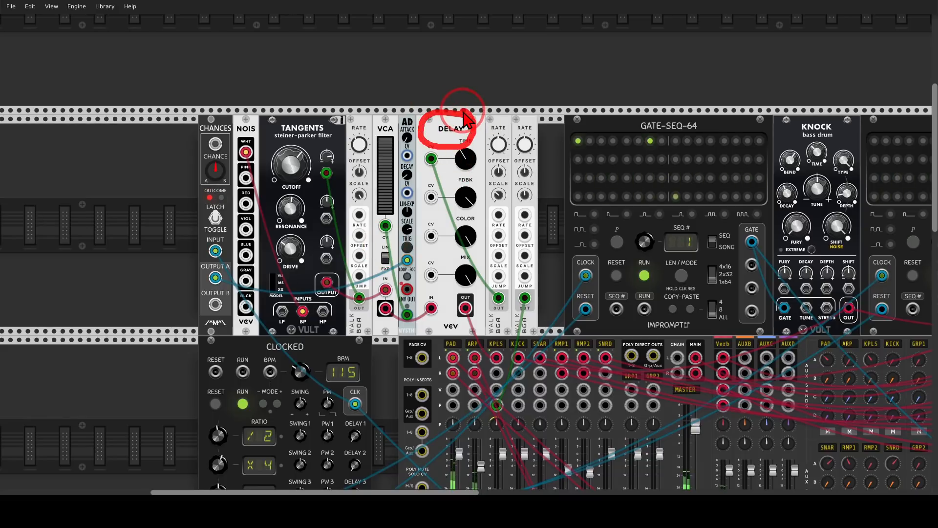
pyautogui.scroll(-5, 484, 293)
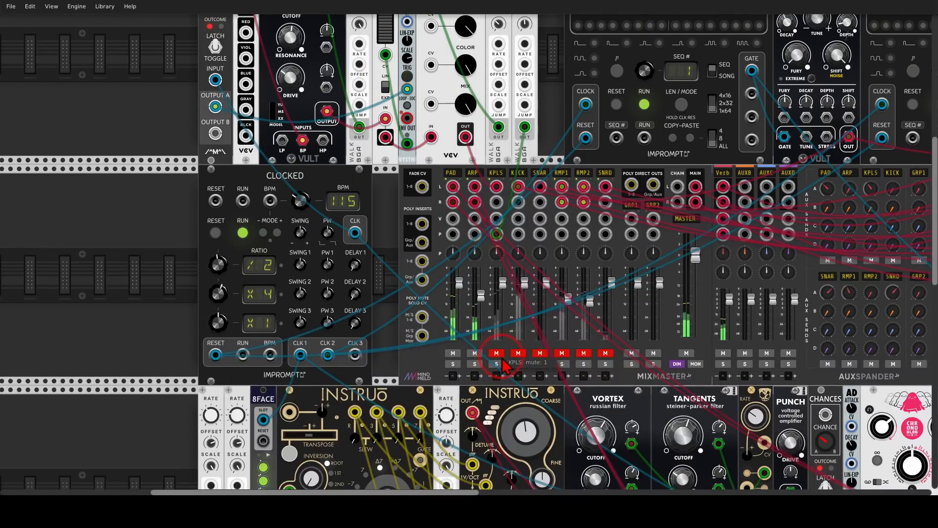
# Examine the two GATE-SEQ-64 sequencers driving Knock and Snare+, and check the Snare+ module's name and maker
pyautogui.scroll(5, 415, 261)
pyautogui.hscroll(5, 414, 262)
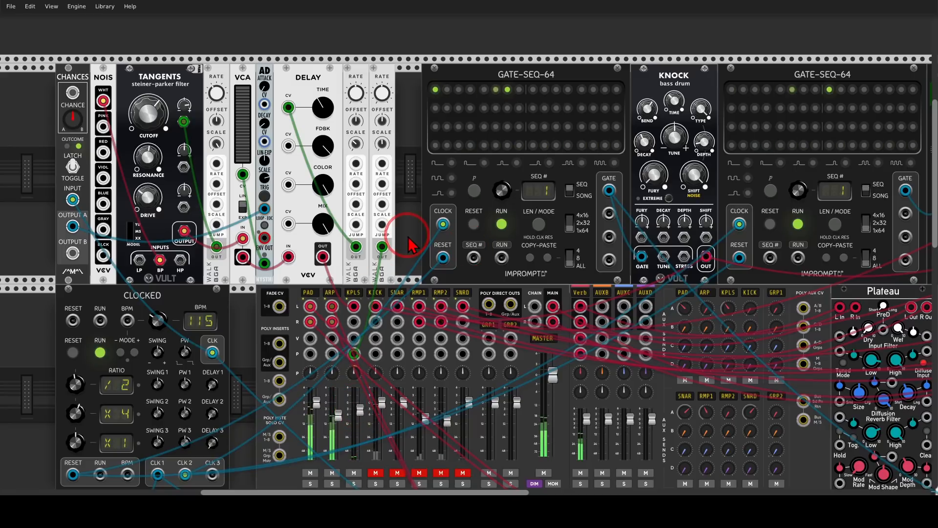
pyautogui.hscroll(10, 409, 243)
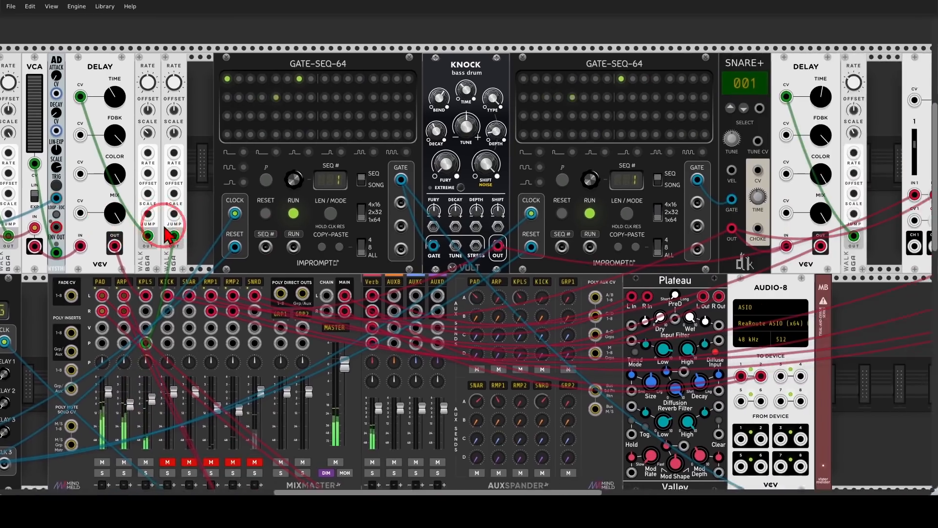
pyautogui.moveTo(438, 55); pyautogui.dragTo(264, 56)
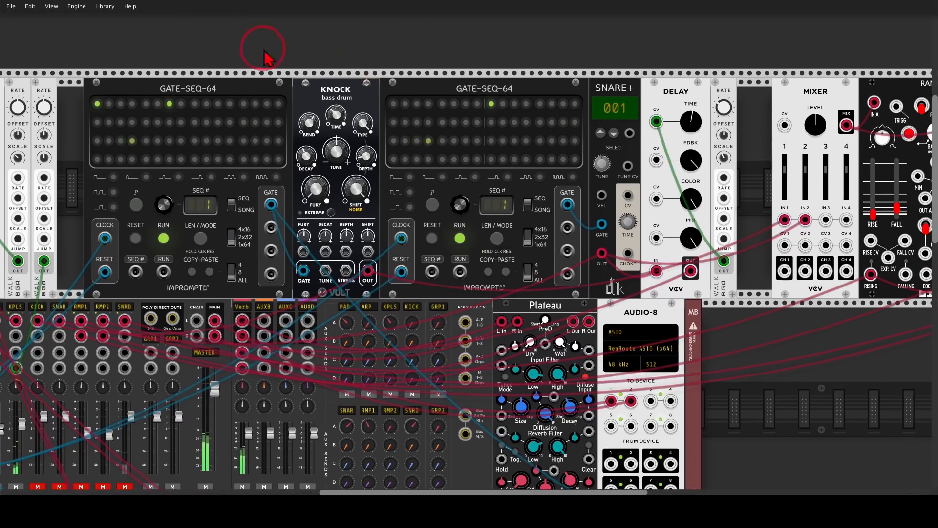
pyautogui.moveTo(214, 77)
pyautogui.mouseDown()
pyautogui.moveTo(220, 114)
pyautogui.moveTo(244, 96)
pyautogui.moveTo(293, 111)
pyautogui.mouseUp()
pyautogui.moveTo(489, 66)
pyautogui.mouseDown()
pyautogui.moveTo(434, 84)
pyautogui.moveTo(520, 73)
pyautogui.moveTo(526, 93)
pyautogui.moveTo(591, 104)
pyautogui.moveTo(575, 128)
pyautogui.mouseUp()
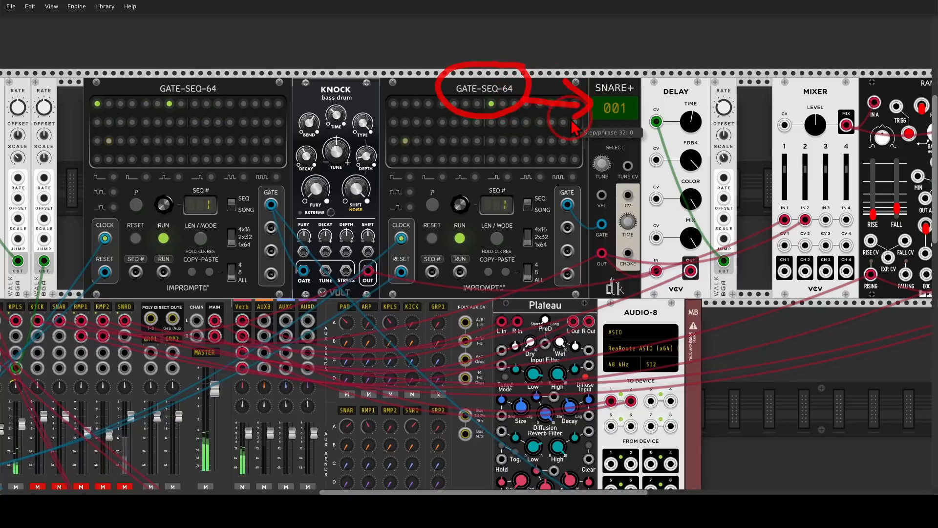
pyautogui.rightClick(609, 90)
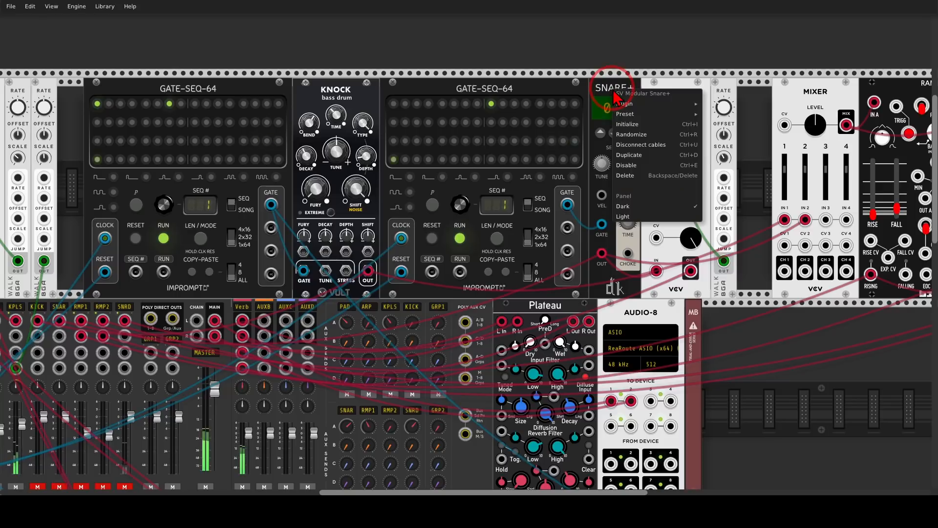
pyautogui.click(582, 68)
# Trace the Knock and Snare+ signals into the Mixer module and on to Rampage
pyautogui.moveTo(654, 64)
pyautogui.mouseDown()
pyautogui.moveTo(482, 54)
pyautogui.moveTo(501, 71)
pyautogui.moveTo(483, 87)
pyautogui.moveTo(504, 101)
pyautogui.moveTo(522, 81)
pyautogui.mouseUp()
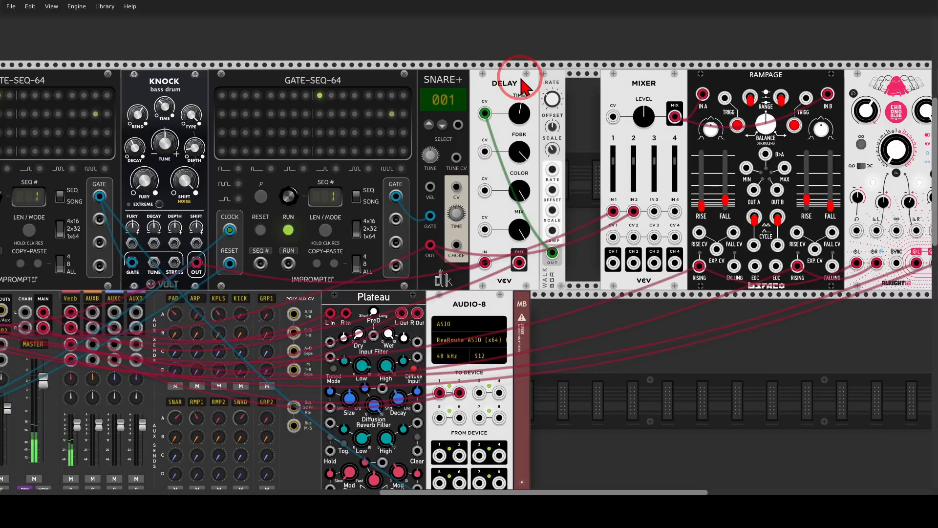
pyautogui.moveTo(144, 98); pyautogui.dragTo(618, 189)
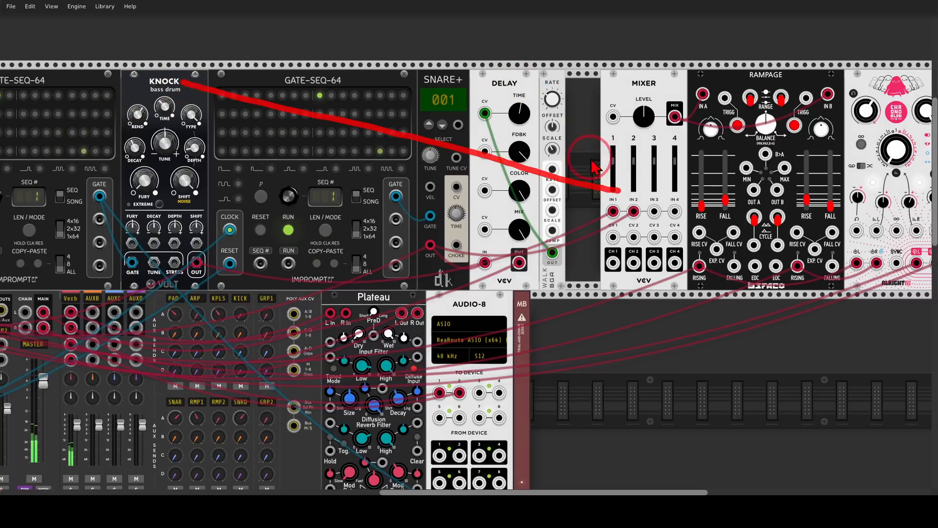
pyautogui.moveTo(454, 80); pyautogui.dragTo(597, 198)
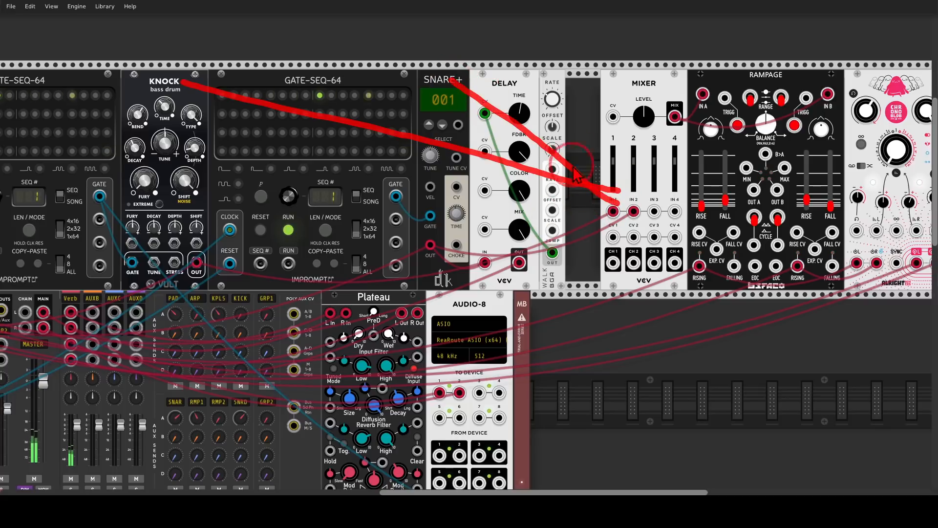
pyautogui.hscroll(5, 571, 80)
pyautogui.moveTo(598, 53)
pyautogui.mouseDown()
pyautogui.moveTo(537, 64)
pyautogui.moveTo(608, 126)
pyautogui.moveTo(602, 57)
pyautogui.mouseUp()
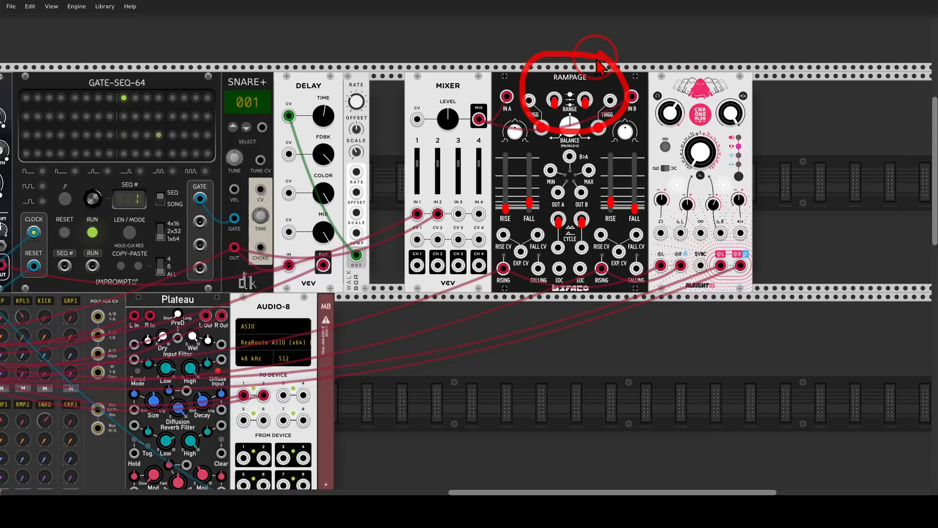
pyautogui.moveTo(538, 168); pyautogui.dragTo(528, 190)
# Unmute the KICK, SNAR, RMP1, RMP2 and SNRD mixer channels
pyautogui.moveTo(356, 338); pyautogui.dragTo(908, 174)
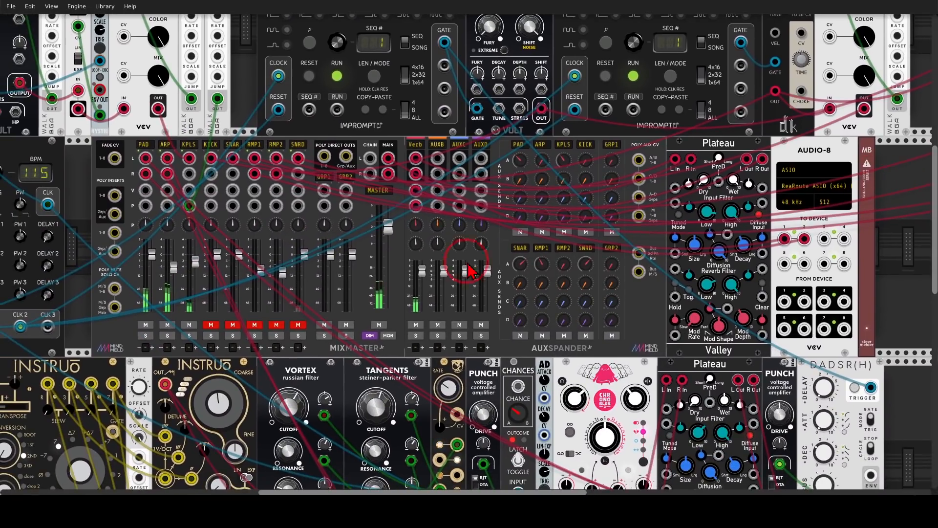
pyautogui.click(211, 325)
pyautogui.click(233, 325)
pyautogui.click(255, 325)
pyautogui.click(277, 325)
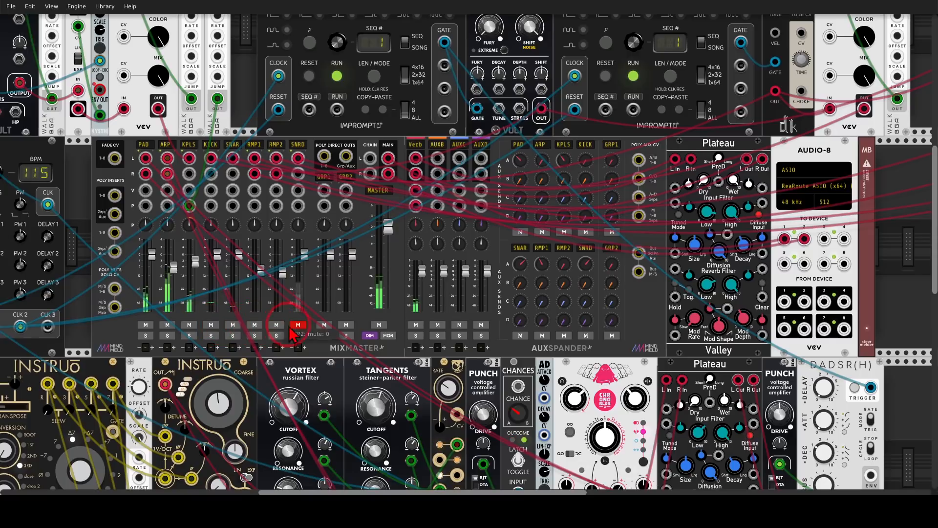
pyautogui.click(298, 325)
# Zoom out to view the whole patch across all four rack rows
pyautogui.scroll(-1, 320, 335)
pyautogui.scroll(-2, 320, 335)
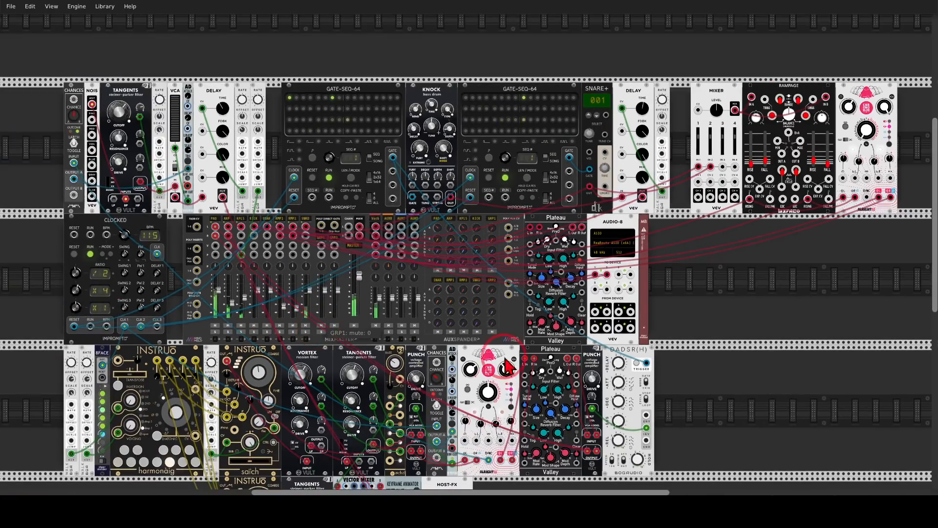
pyautogui.scroll(-2, 718, 308)
pyautogui.scroll(-1, 716, 295)
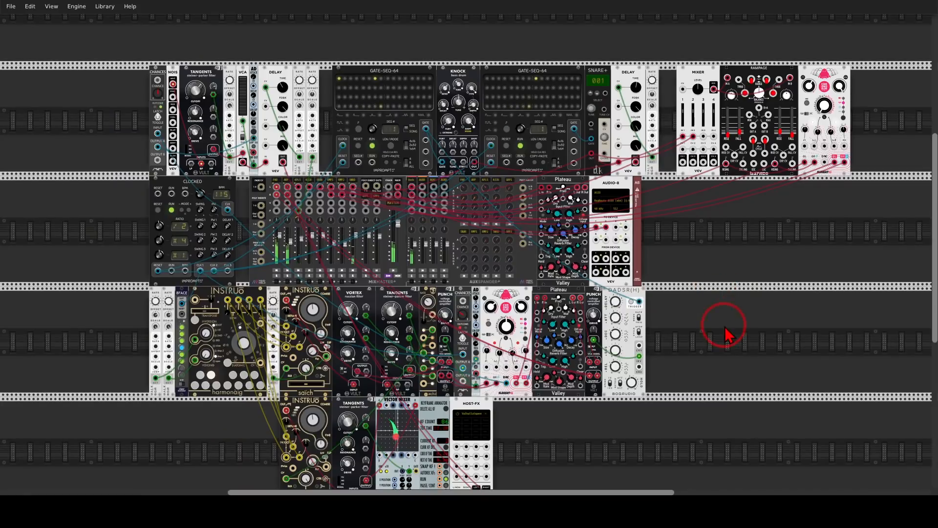
pyautogui.scroll(-2, 718, 296)
pyautogui.hscroll(1, 718, 296)
pyautogui.moveTo(684, 280); pyautogui.dragTo(679, 292)
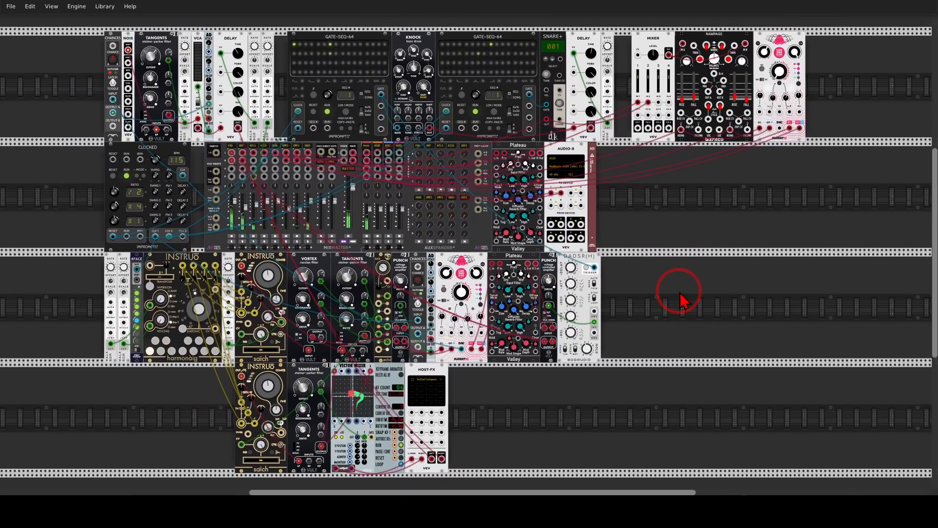